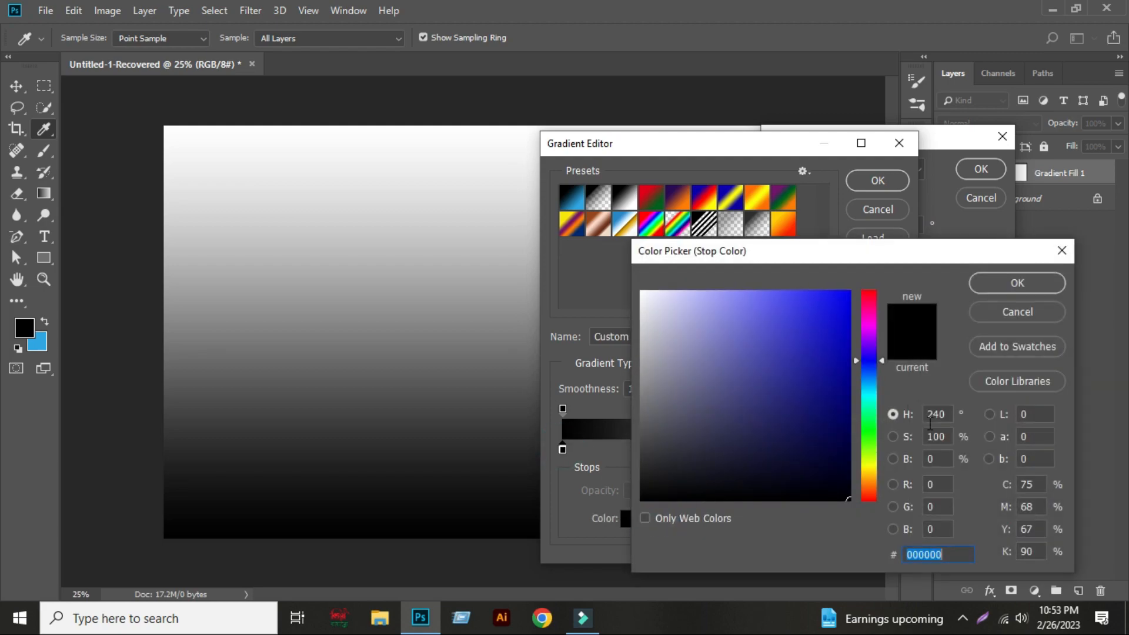
# - Set the gradient's starting colour stop to d965f5
pyautogui.write('d965')
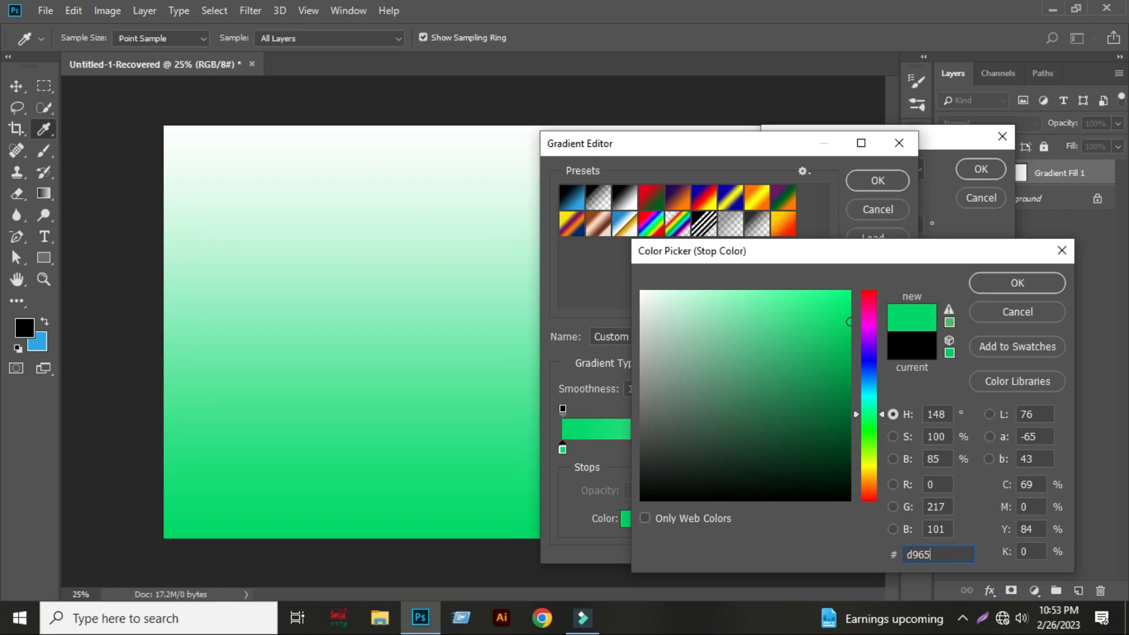
pyautogui.write('f5')
pyautogui.click(1017, 282)
# - Set the gradient's end colour stop to e3b7ff and accept the edited gradient
pyautogui.click(893, 449)
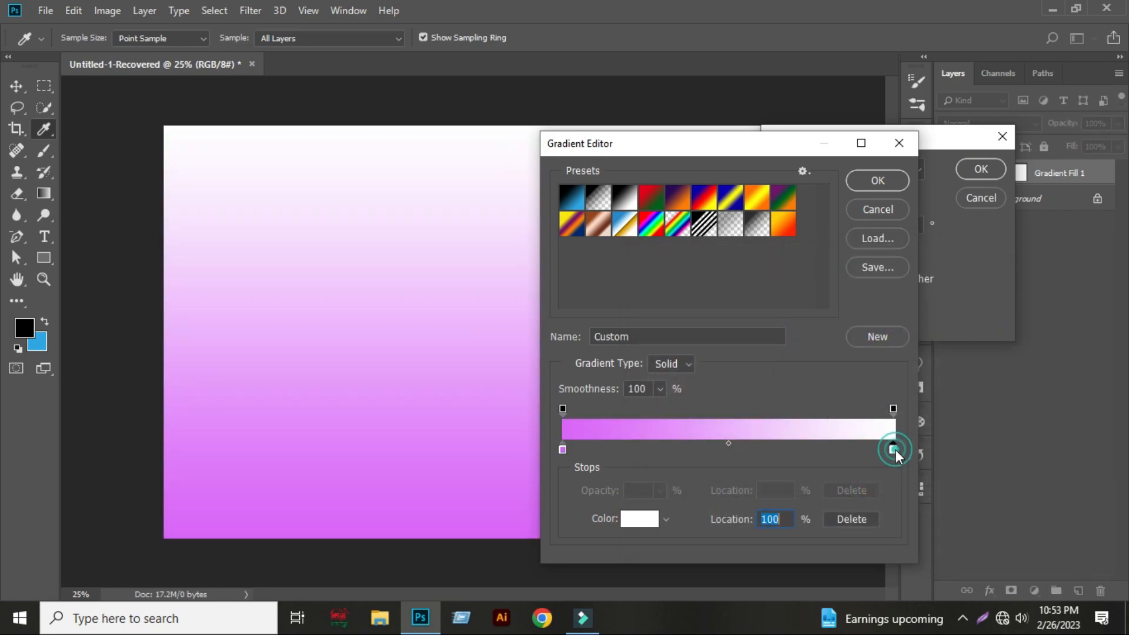
pyautogui.click(647, 518)
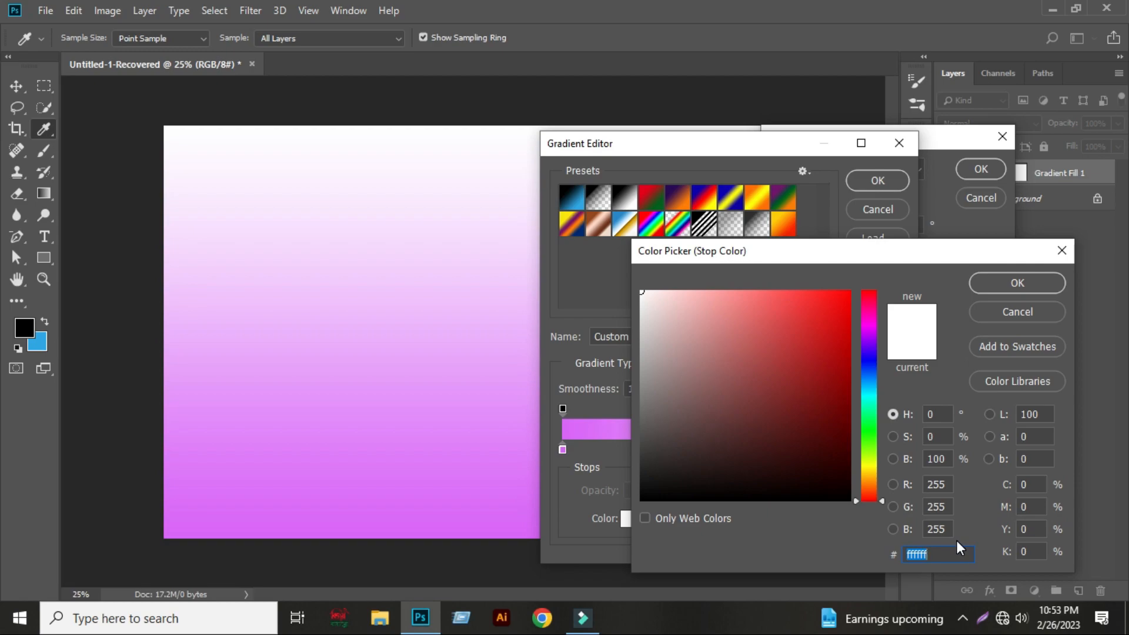
pyautogui.write('e3')
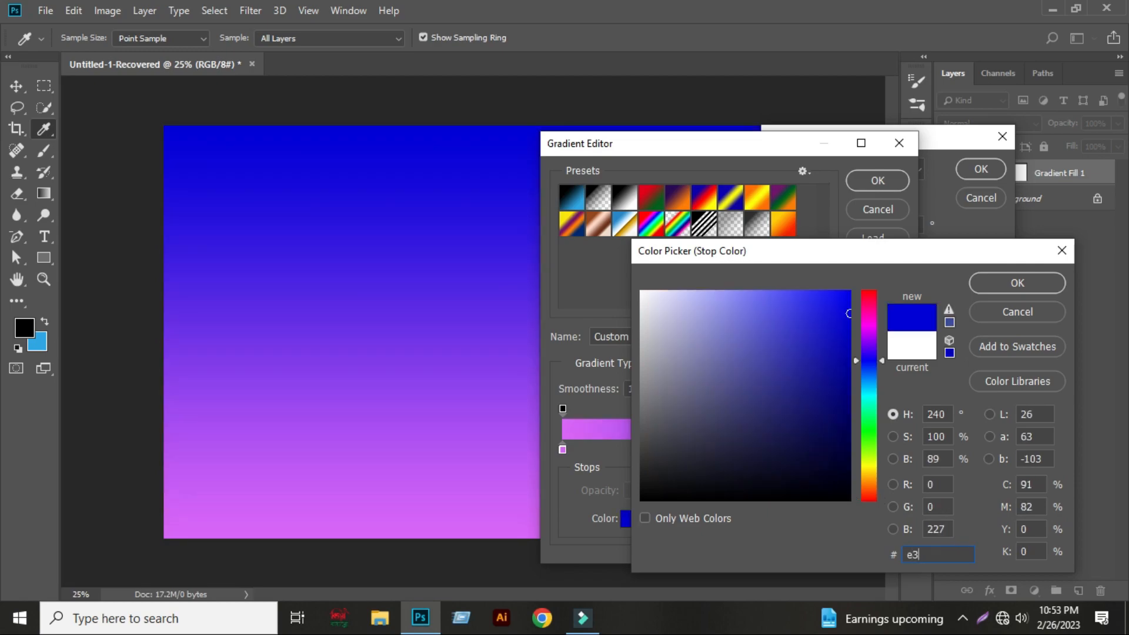
pyautogui.write('b7ff')
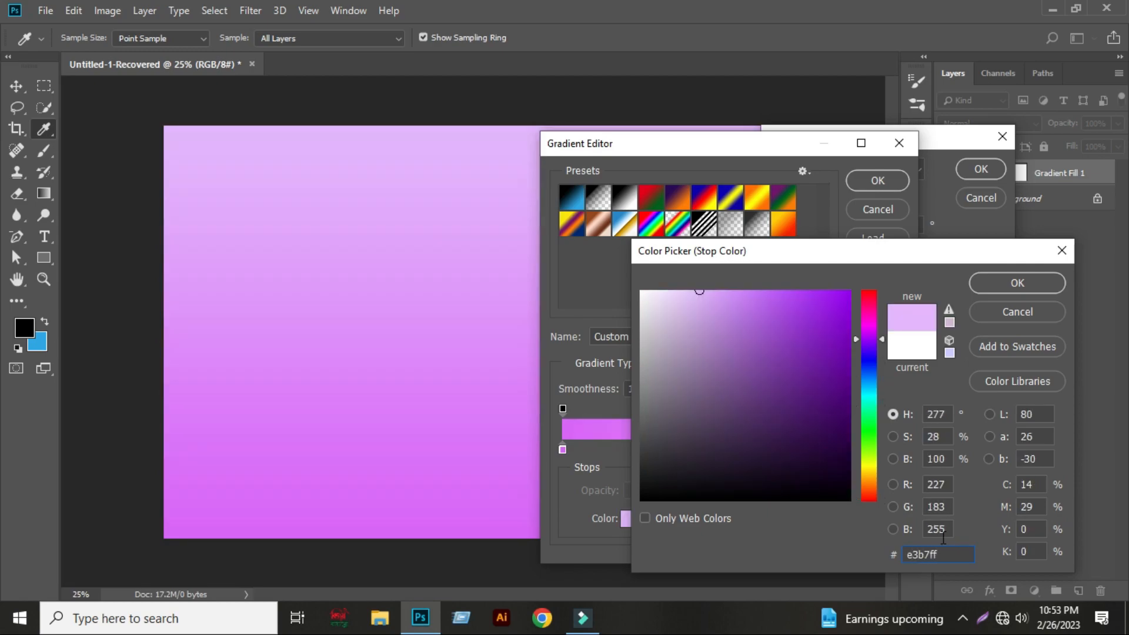
pyautogui.click(1034, 283)
pyautogui.click(877, 180)
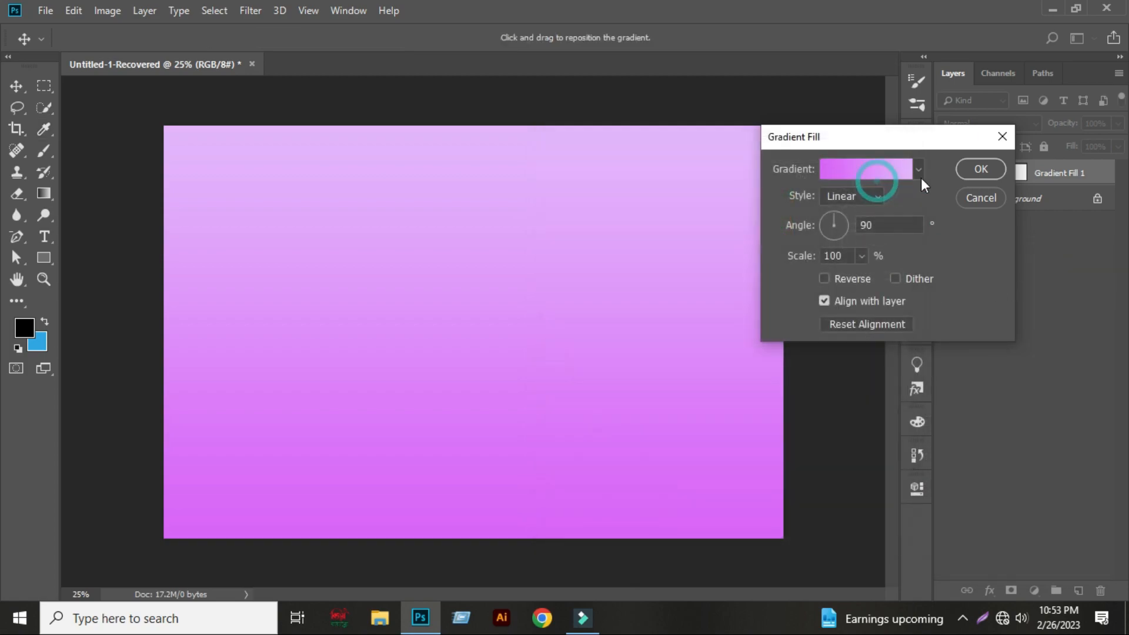
# - Make the gradient fill Radial with its colours reversed and apply it
pyautogui.click(868, 191)
pyautogui.click(856, 227)
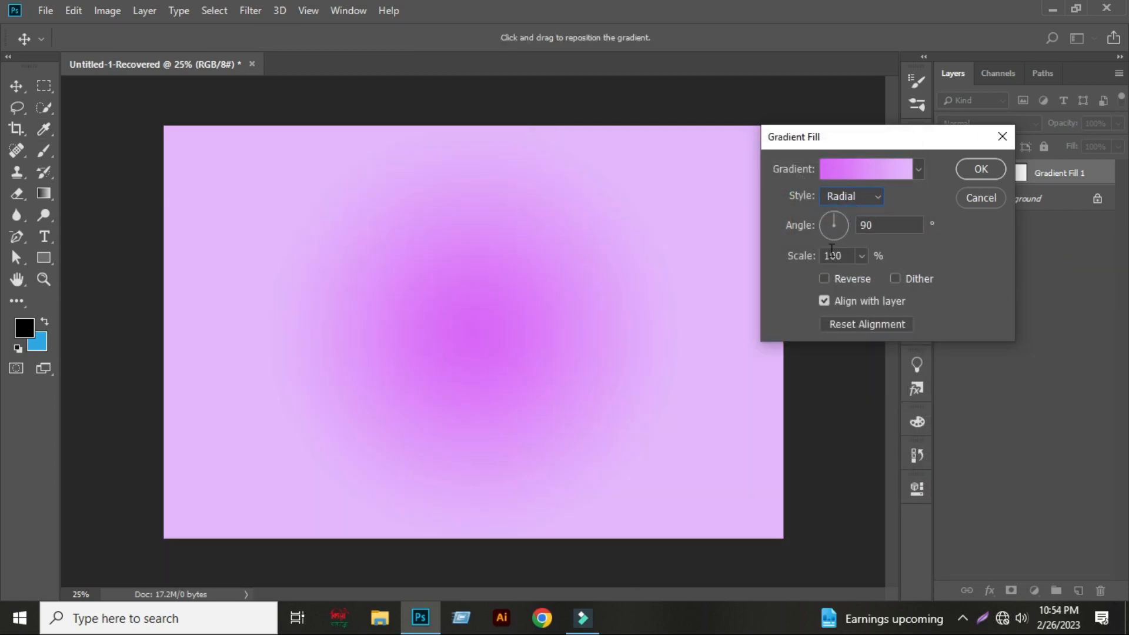
pyautogui.click(824, 278)
pyautogui.click(981, 170)
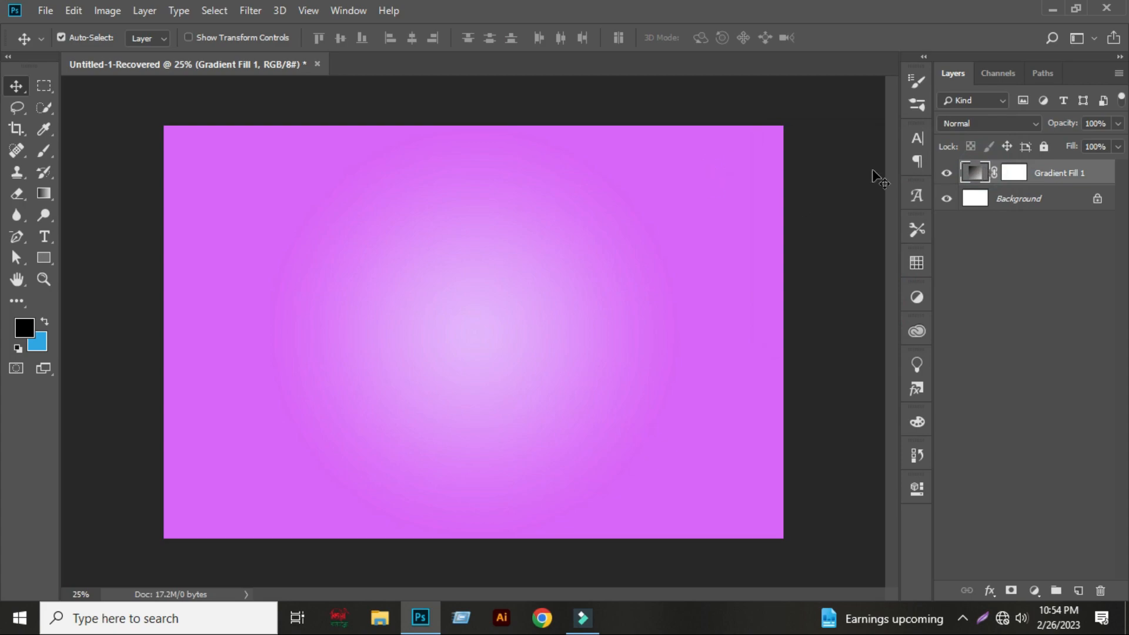
# - Delete the gradient fill layer's mask and rename the layer as Background
pyautogui.rightClick(1010, 173)
pyautogui.click(1007, 200)
pyautogui.doubleClick(1008, 172)
pyautogui.write('Background')
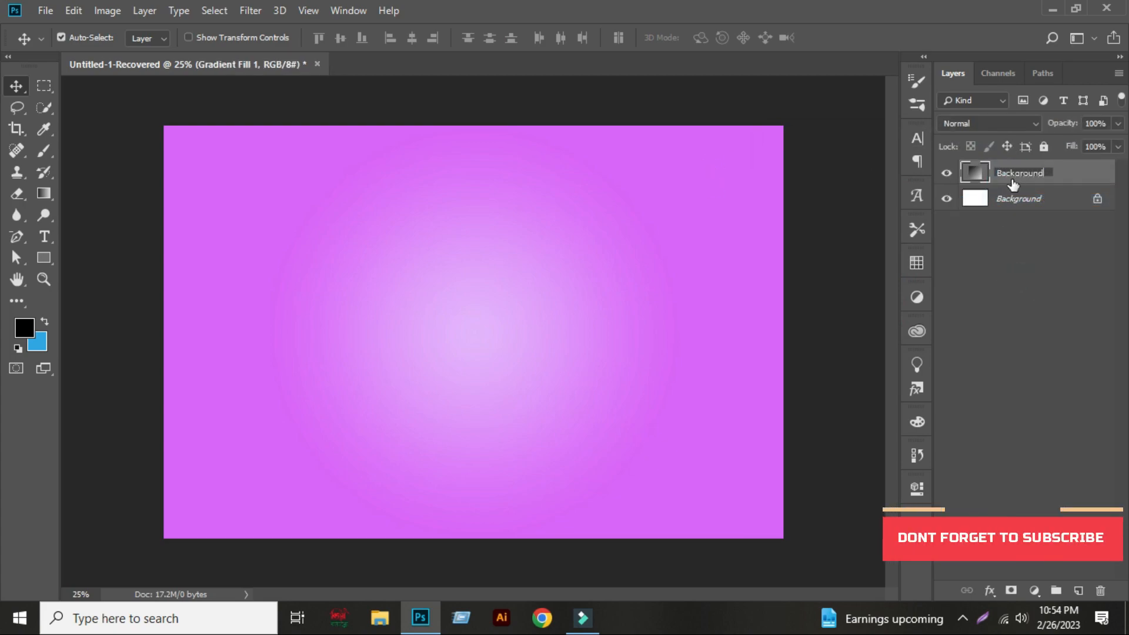
pyautogui.press('Return')
pyautogui.click(965, 256)
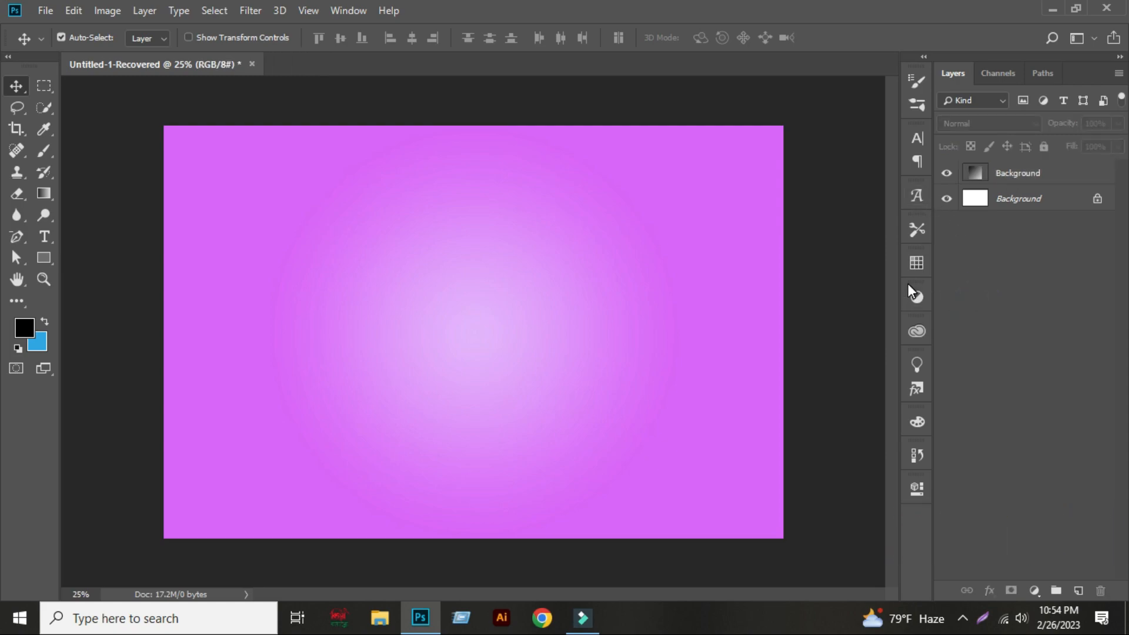
# - Add a black text layer reading MOCKUP in Franklin Gothic Demi near the middle of the canvas
pyautogui.press('t')
pyautogui.click(345, 308)
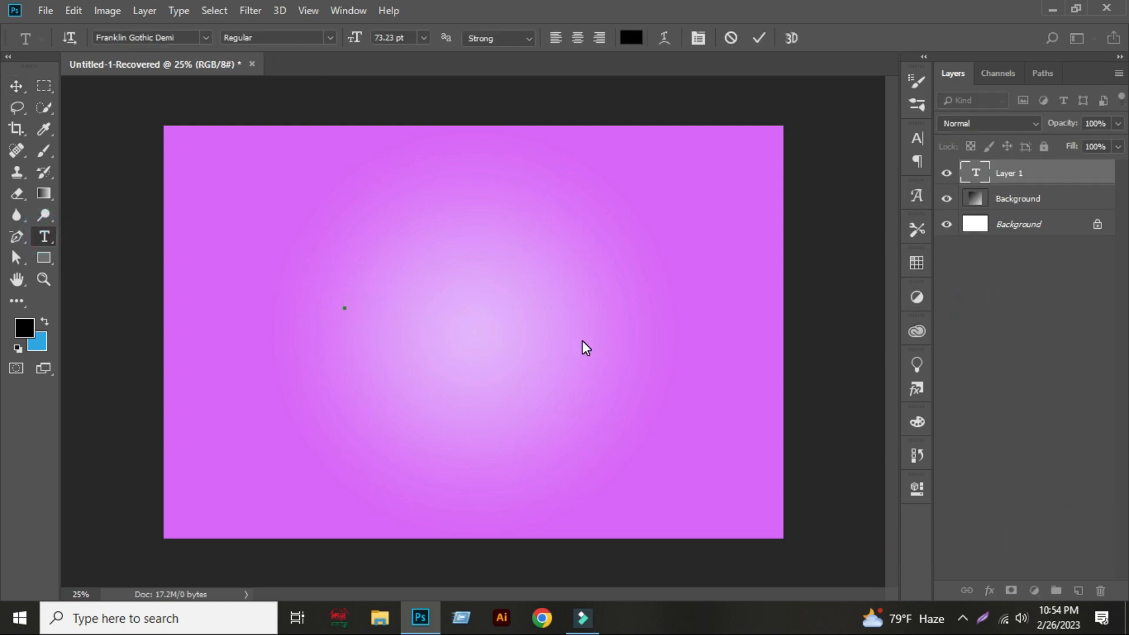
pyautogui.write('MOCKUP')
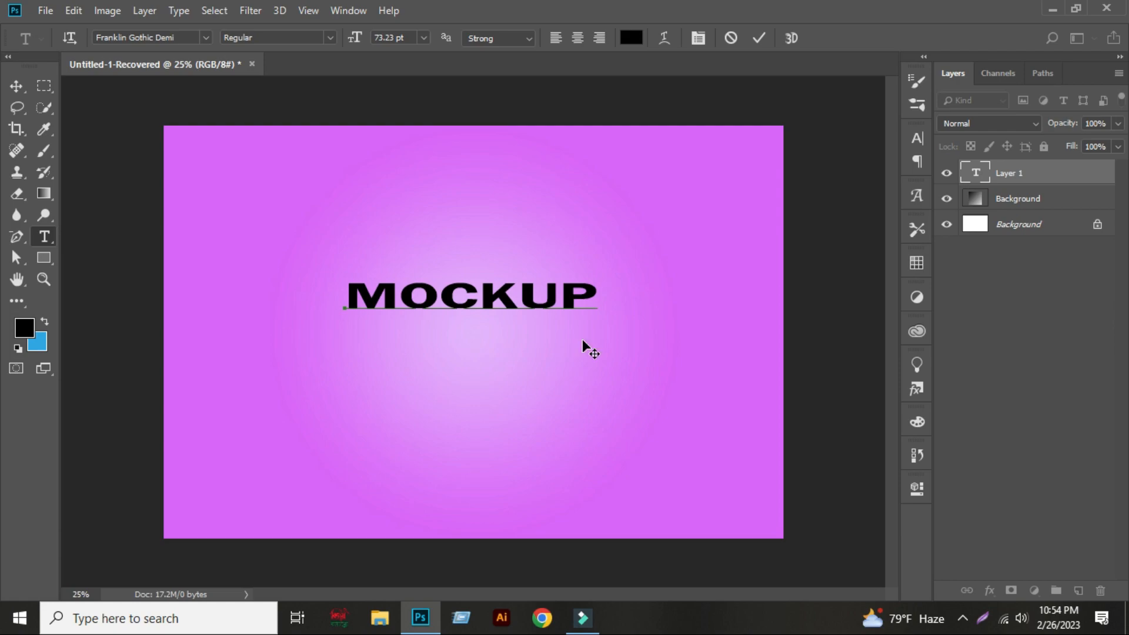
pyautogui.click(16, 86)
# - Enlarge the MOCKUP text proportionally with Free Transform and centre it over the light area of the gradient
pyautogui.hotkey('ctrl', 't')
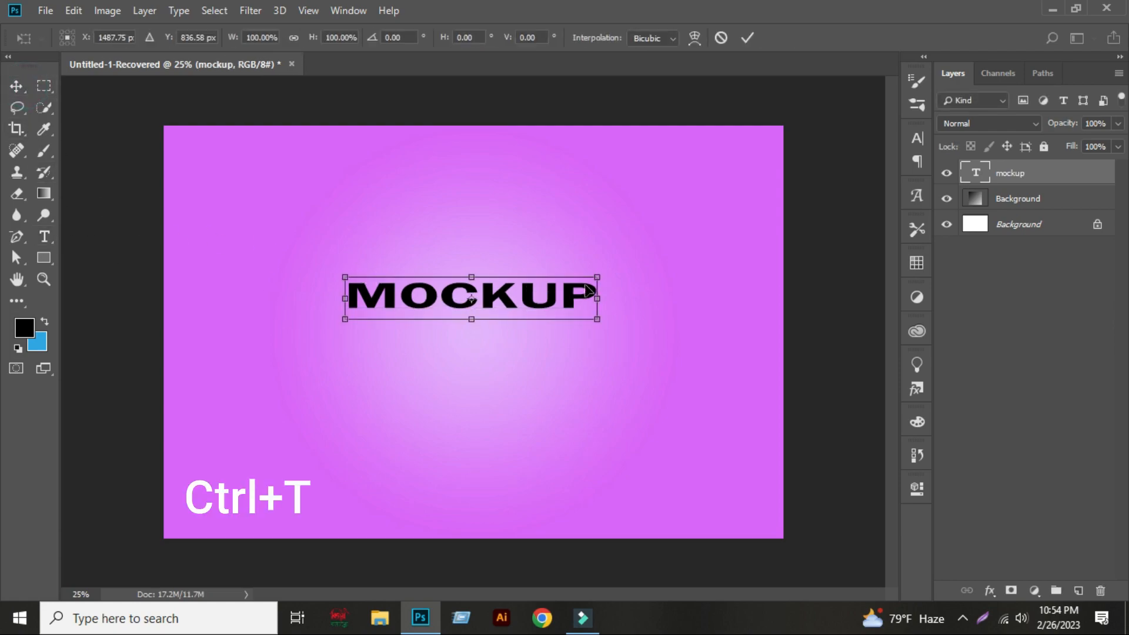
pyautogui.moveTo(598, 277); pyautogui.dragTo(630, 275)
pyautogui.moveTo(539, 309); pyautogui.dragTo(541, 325)
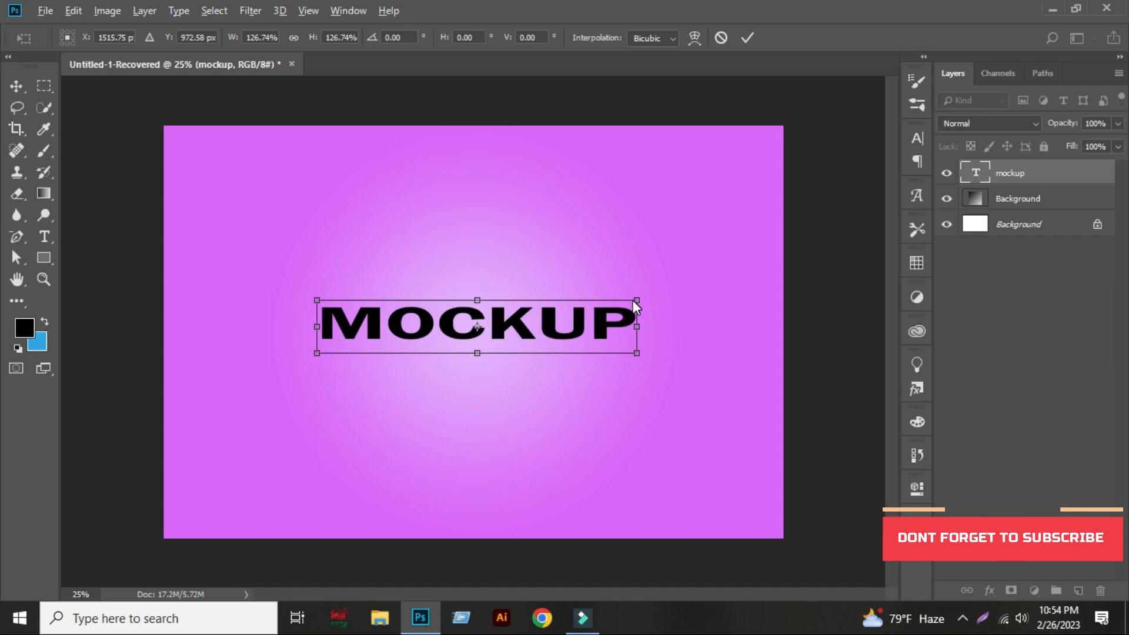
pyautogui.moveTo(636, 299); pyautogui.dragTo(653, 279)
pyautogui.press('Return')
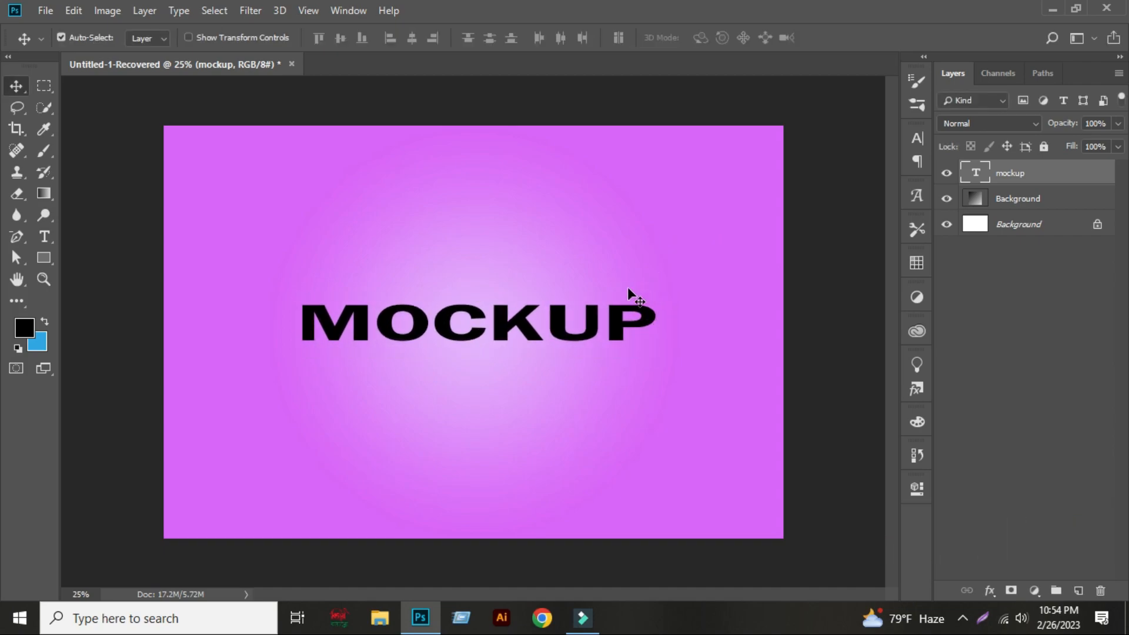
# - Add a Stroke effect to the mockup text layer, 30 px, Outside, 100% opacity, in a slightly brighter purple
pyautogui.press('z')
pyautogui.moveTo(479, 296); pyautogui.dragTo(525, 310)
pyautogui.moveTo(653, 306); pyautogui.dragTo(590, 298)
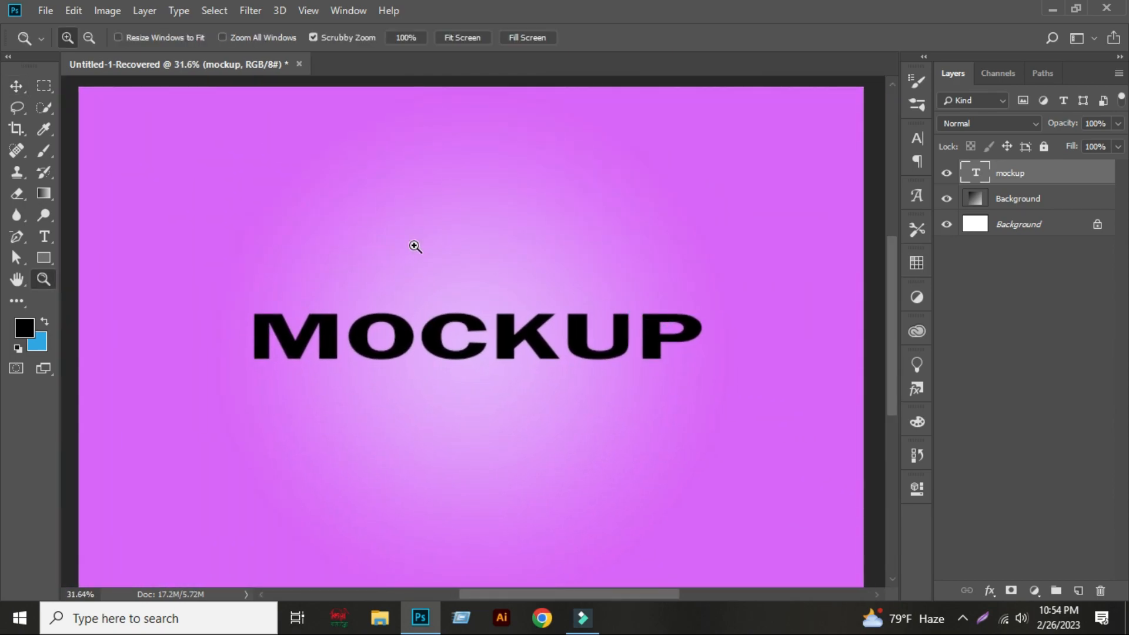
pyautogui.click(16, 87)
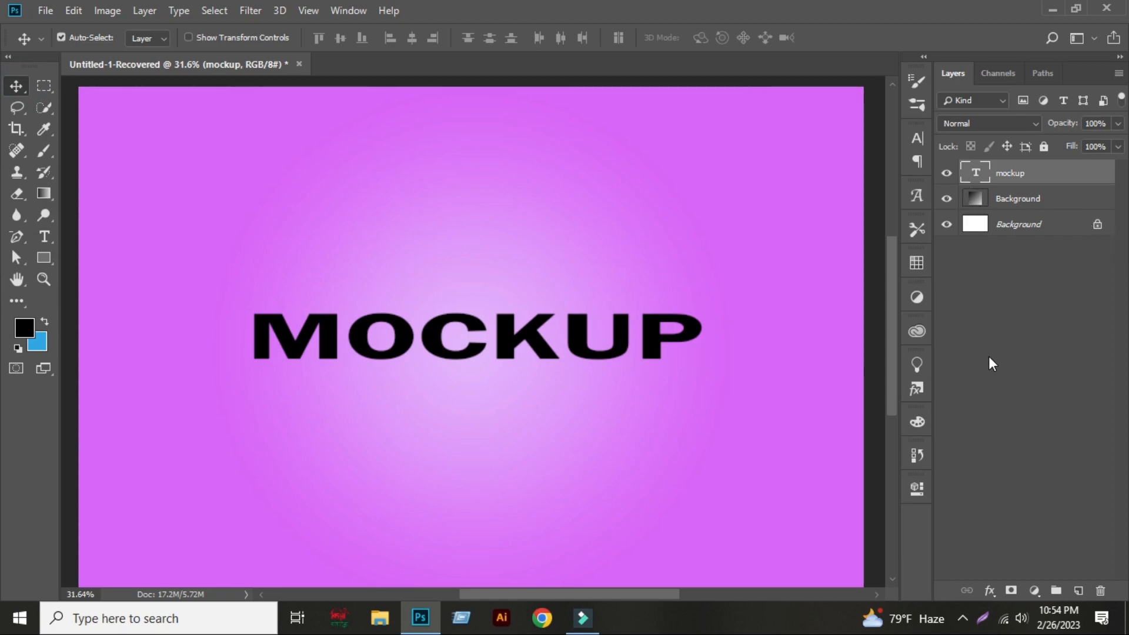
pyautogui.click(989, 591)
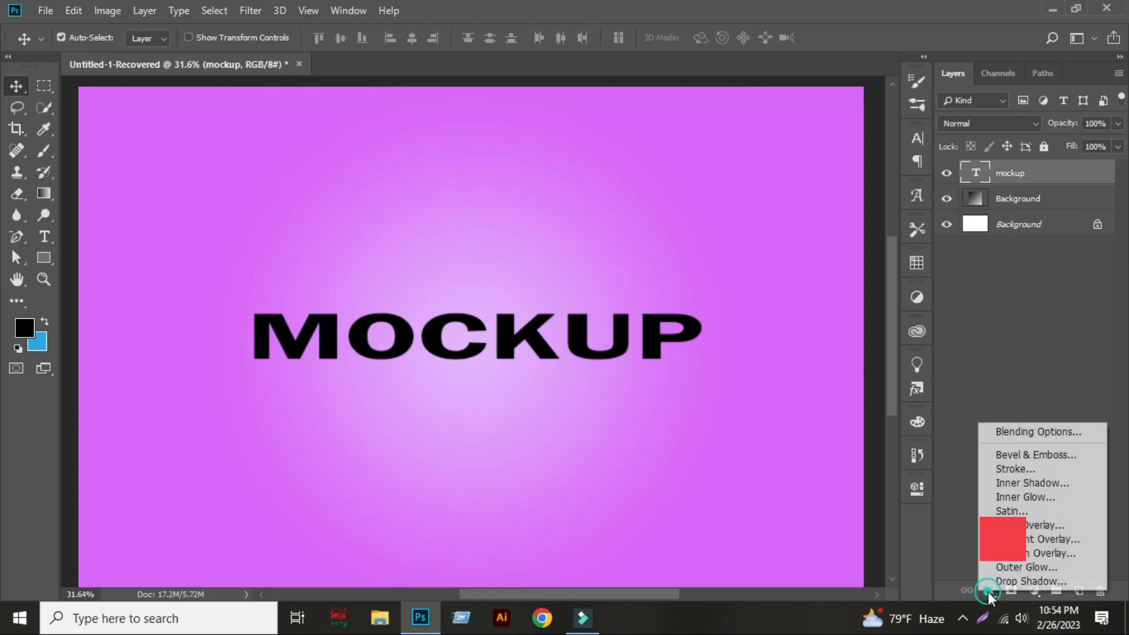
pyautogui.click(1010, 471)
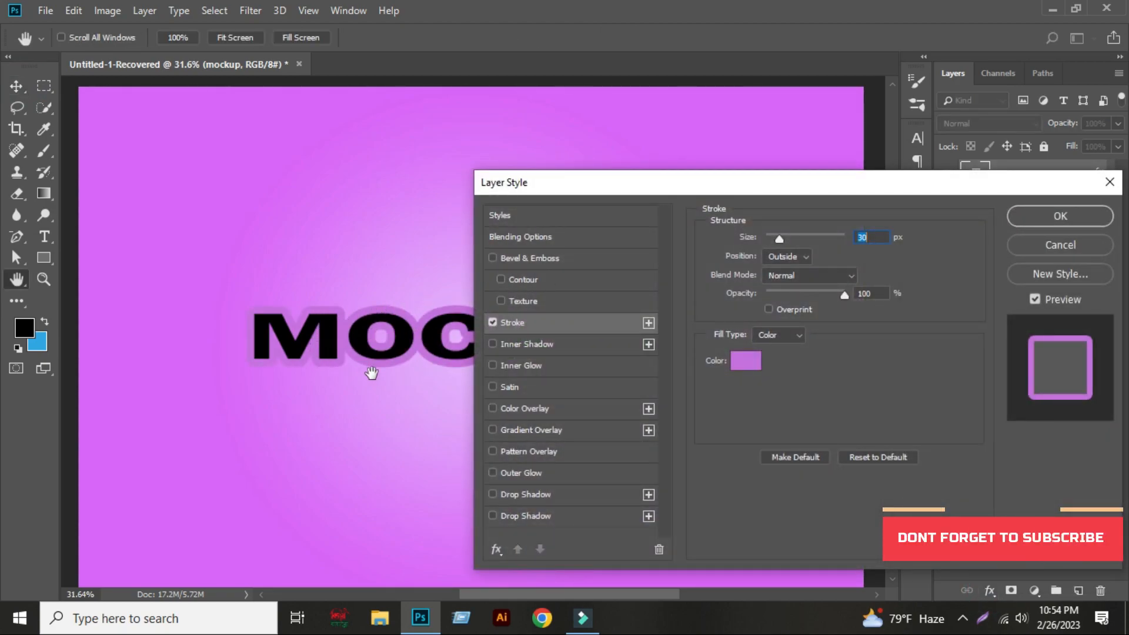
pyautogui.click(755, 358)
pyautogui.moveTo(745, 314); pyautogui.dragTo(750, 310)
pyautogui.click(1014, 280)
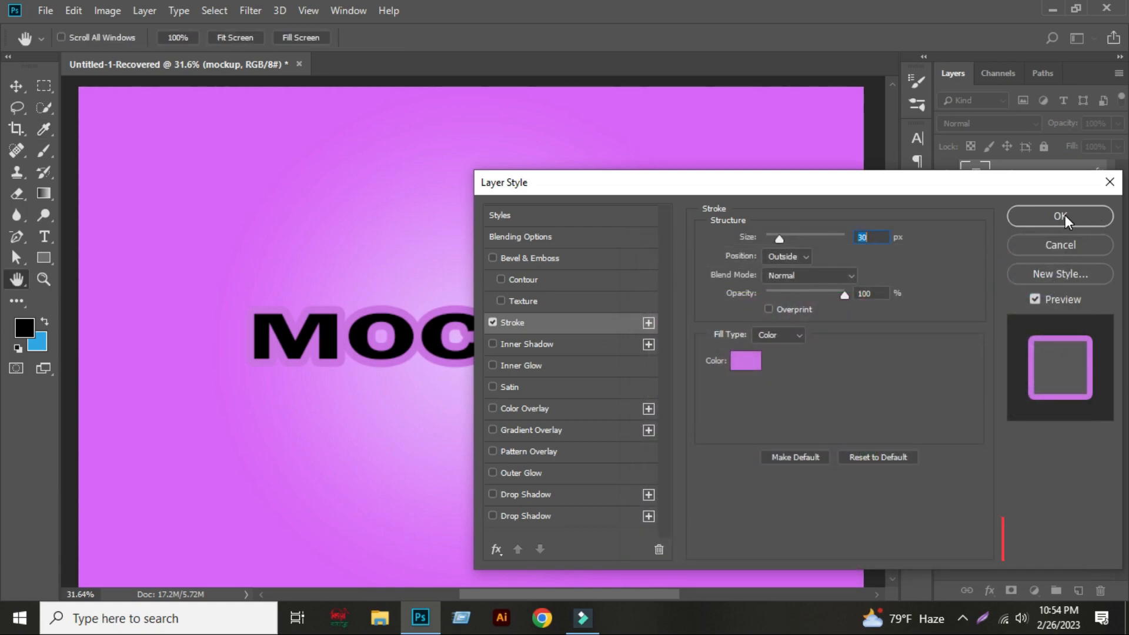
pyautogui.click(1062, 216)
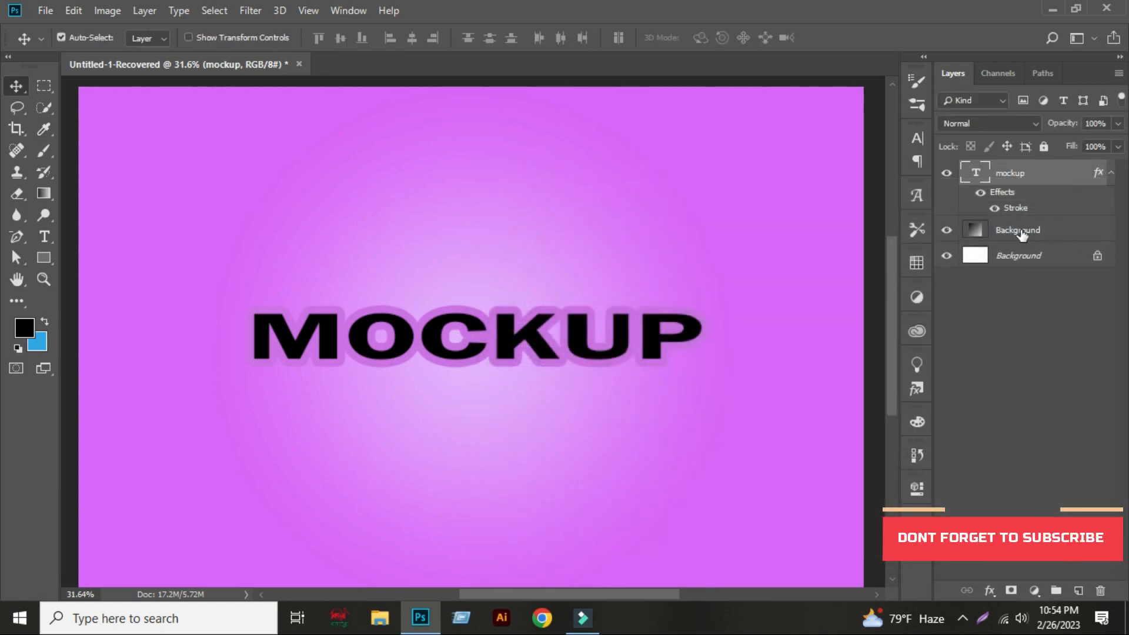
# - Duplicate the mockup text layer and use Free Transform to nudge the copy slightly up and to the right
pyautogui.click(1111, 172)
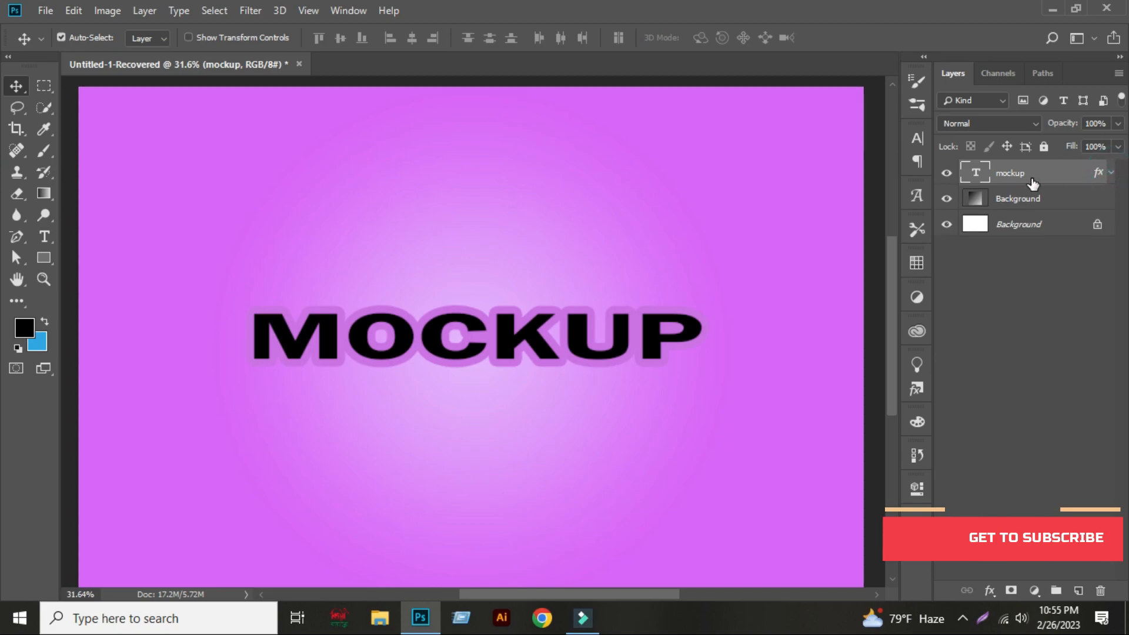
pyautogui.hotkey('ctrl', 'j')
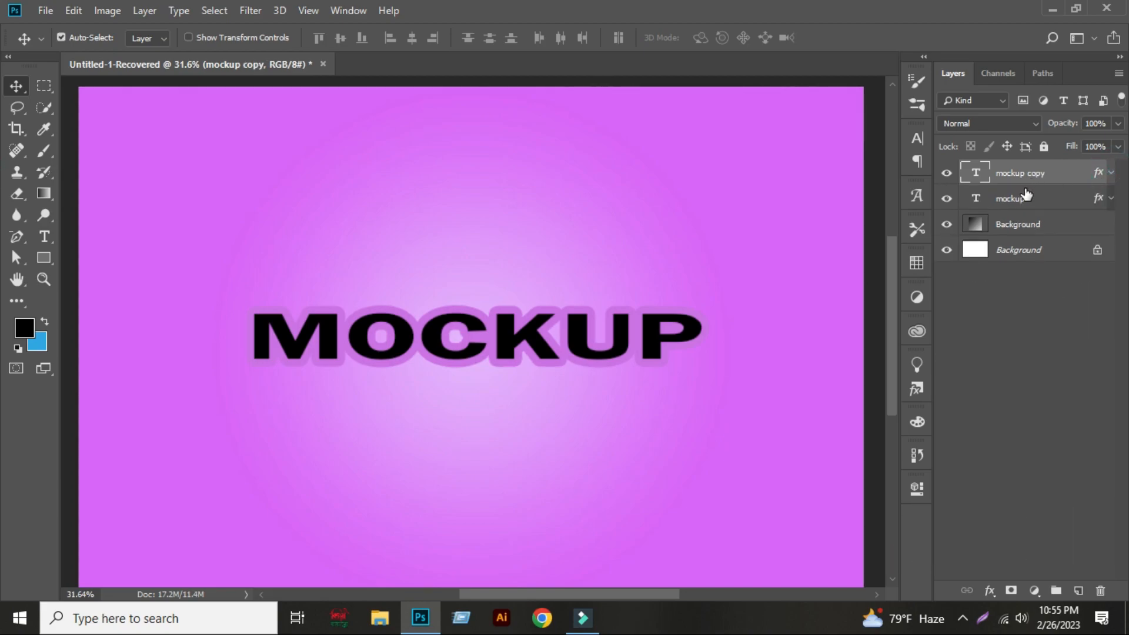
pyautogui.hotkey('ctrl', 't')
pyautogui.press('Up')
pyautogui.press('Right')
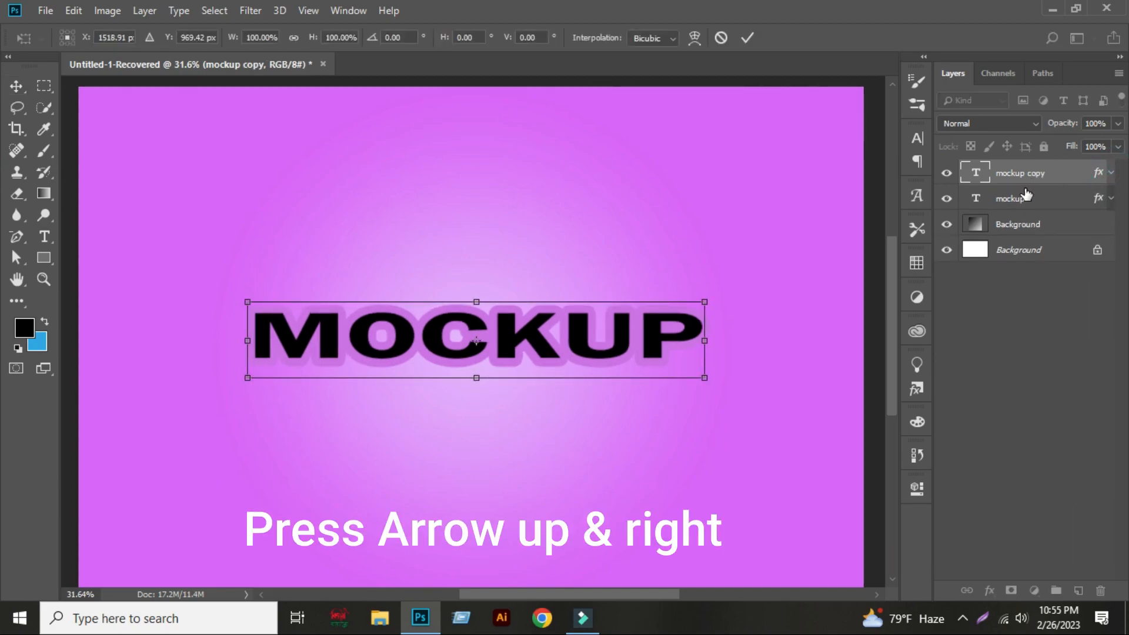
pyautogui.press('Return')
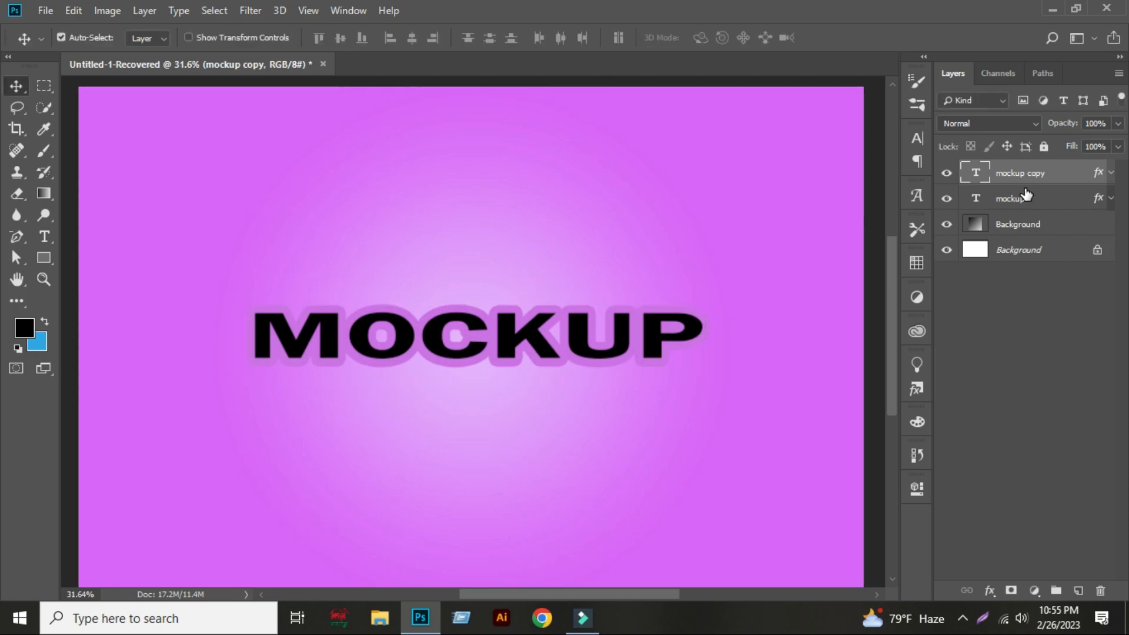
# - Repeat the nudge transform on new duplicates seven times, up to mockup copy 8, to build the extrusion
pyautogui.hotkey('ctrl', 'shift', 'alt', 't')
pyautogui.hotkey('ctrl', 'shift', 'alt', 't')
pyautogui.hotkey('ctrl', 'shift', 'alt', 't')
pyautogui.hotkey('ctrl', 'shift', 'alt', 't')
pyautogui.hotkey('ctrl', 'shift', 'alt', 't')
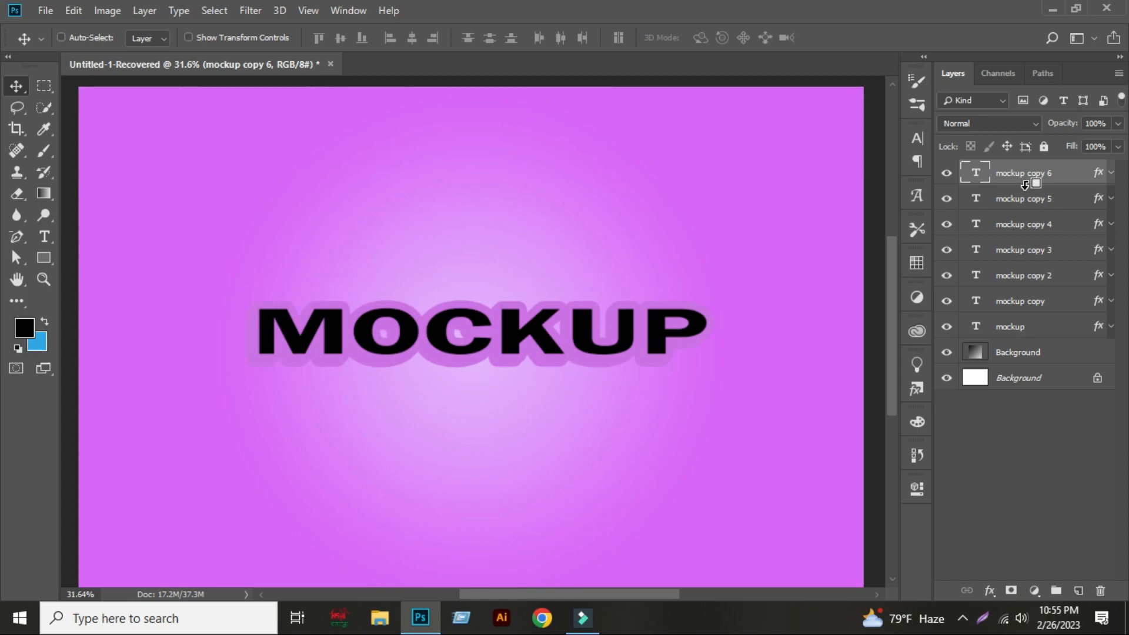
pyautogui.hotkey('ctrl', 'shift', 'alt', 't')
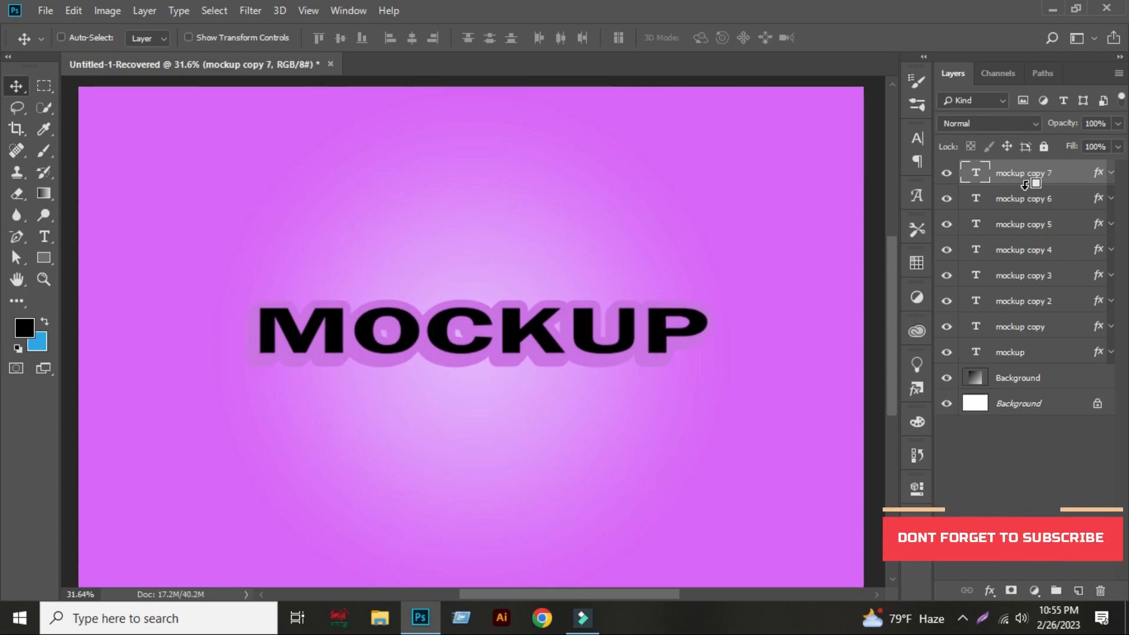
pyautogui.hotkey('ctrl', 'shift', 'alt', 't')
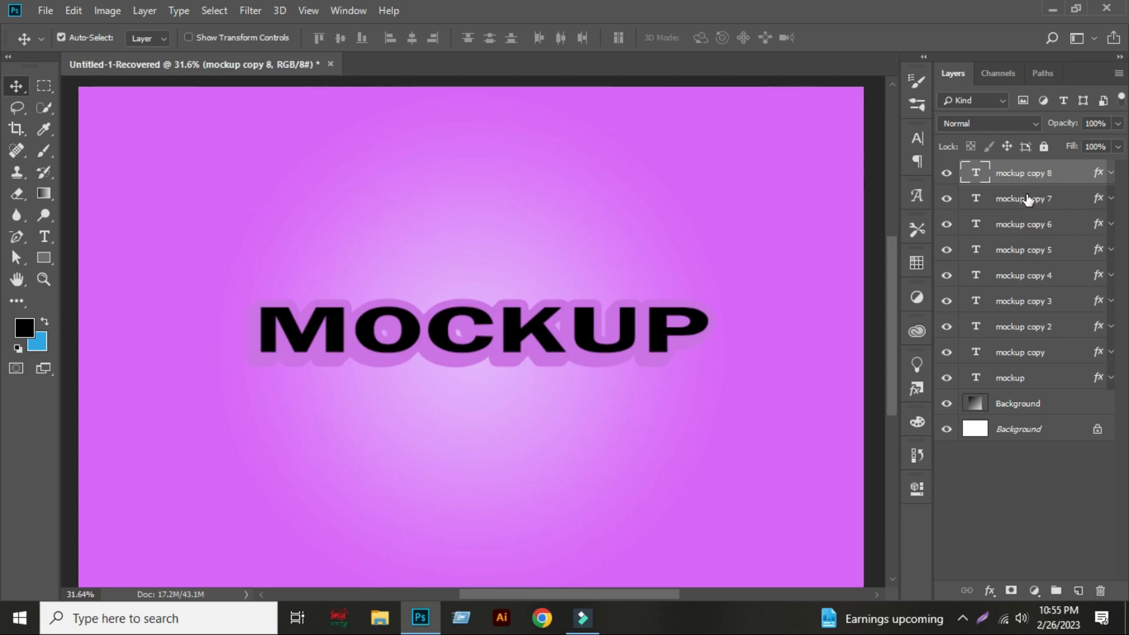
# - Group the layers from mockup copy 7 down to mockup and name the group Extruntion 1
pyautogui.click(1027, 200)
pyautogui.keyDown('shift'); pyautogui.click(1016, 380); pyautogui.keyUp('shift')
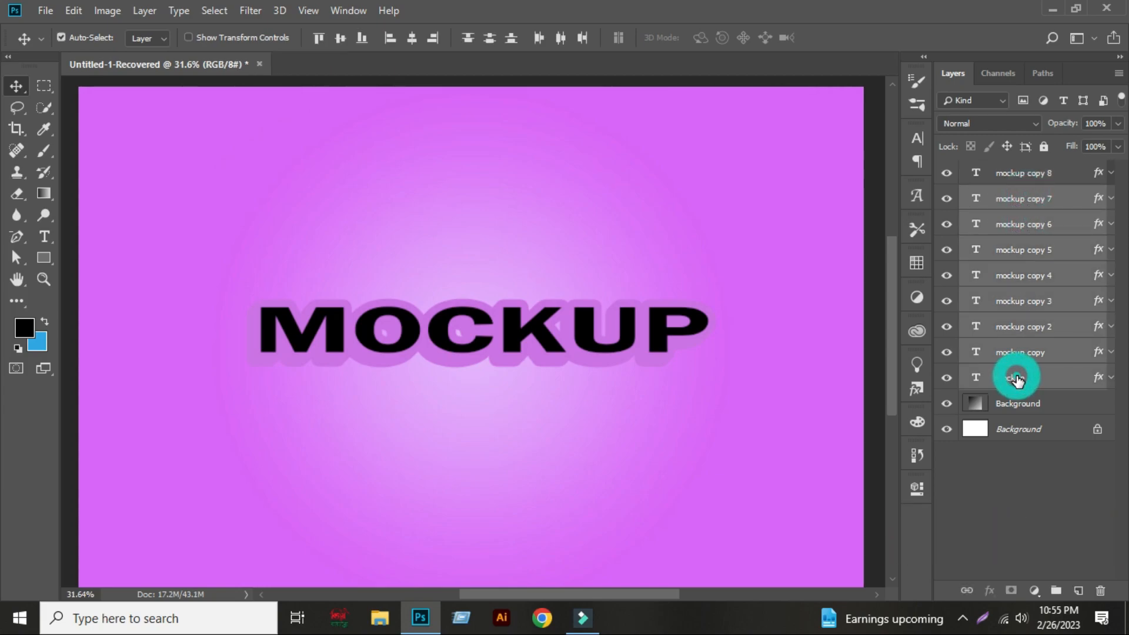
pyautogui.click(1056, 589)
pyautogui.doubleClick(1008, 195)
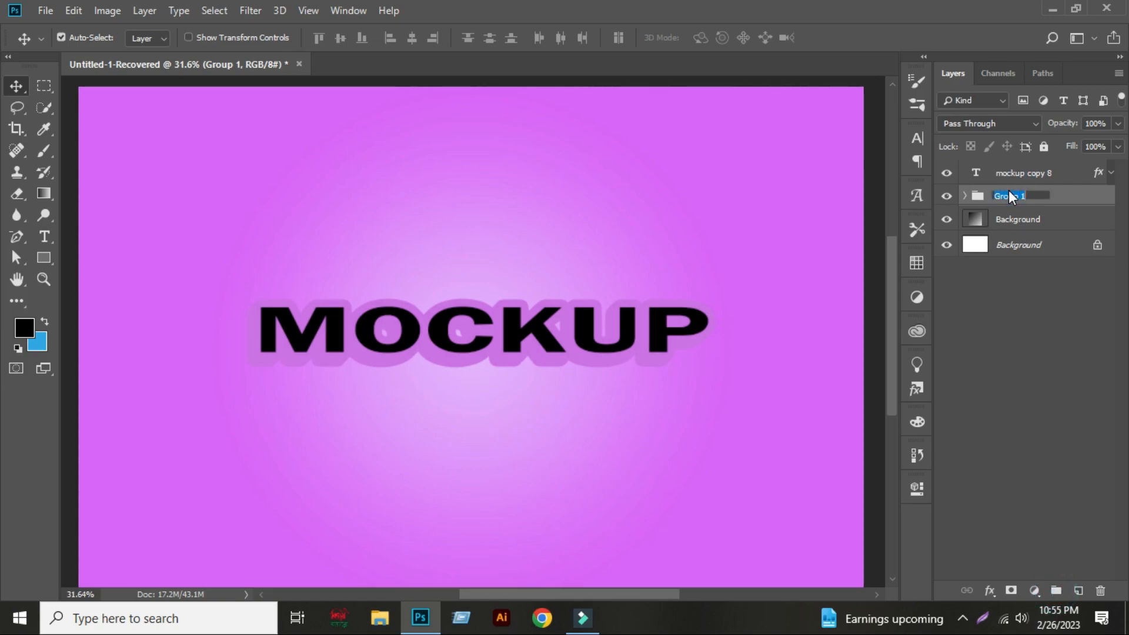
pyautogui.write('Existention ')
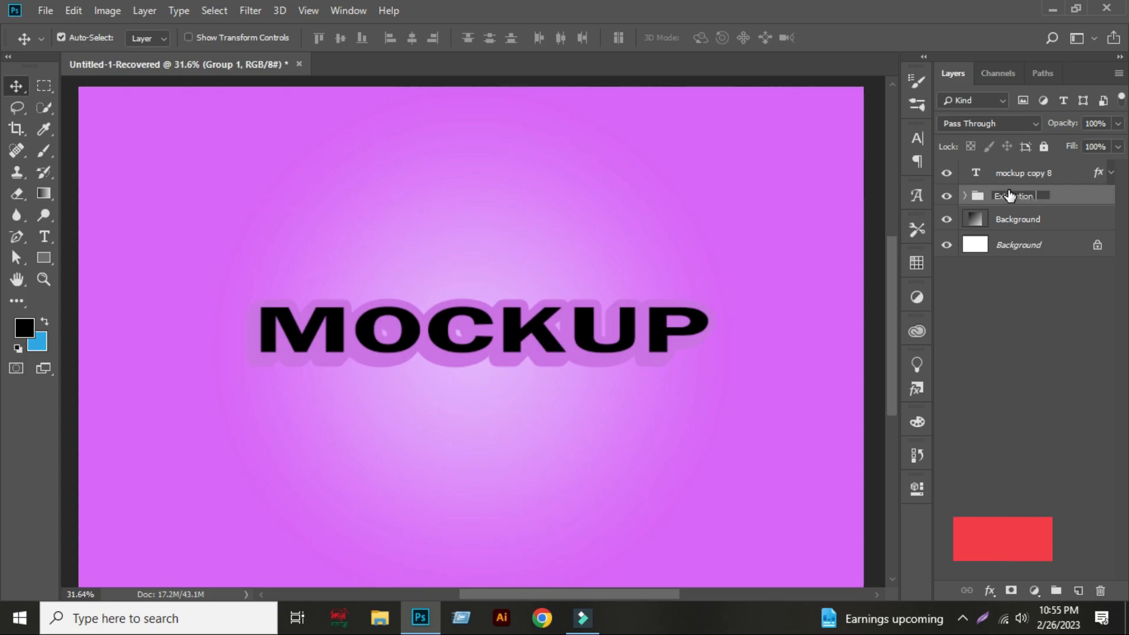
pyautogui.write('1')
pyautogui.press('Return')
pyautogui.click(1105, 287)
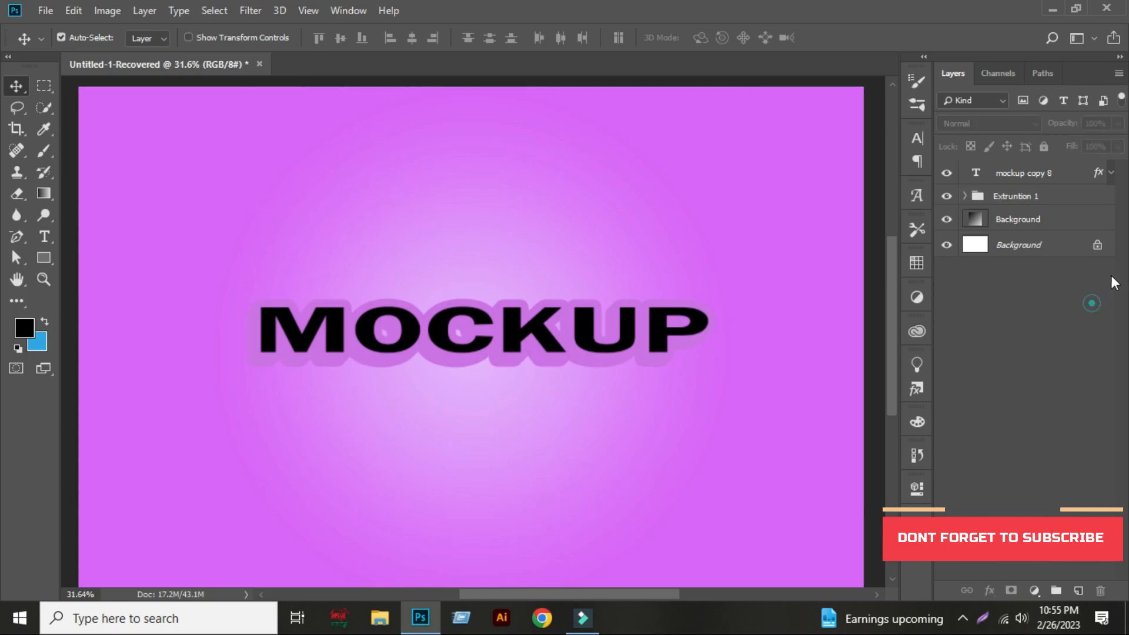
# - Clear the layer style from the mockup copy 8 text layer
pyautogui.click(1111, 173)
pyautogui.rightClick(1016, 207)
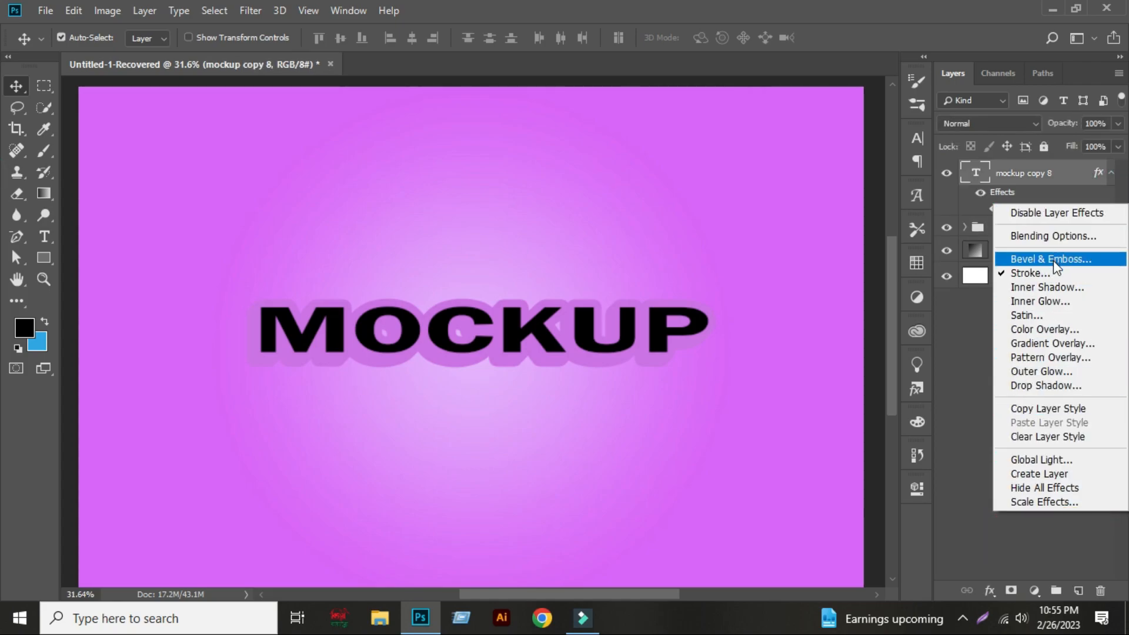
pyautogui.click(1046, 436)
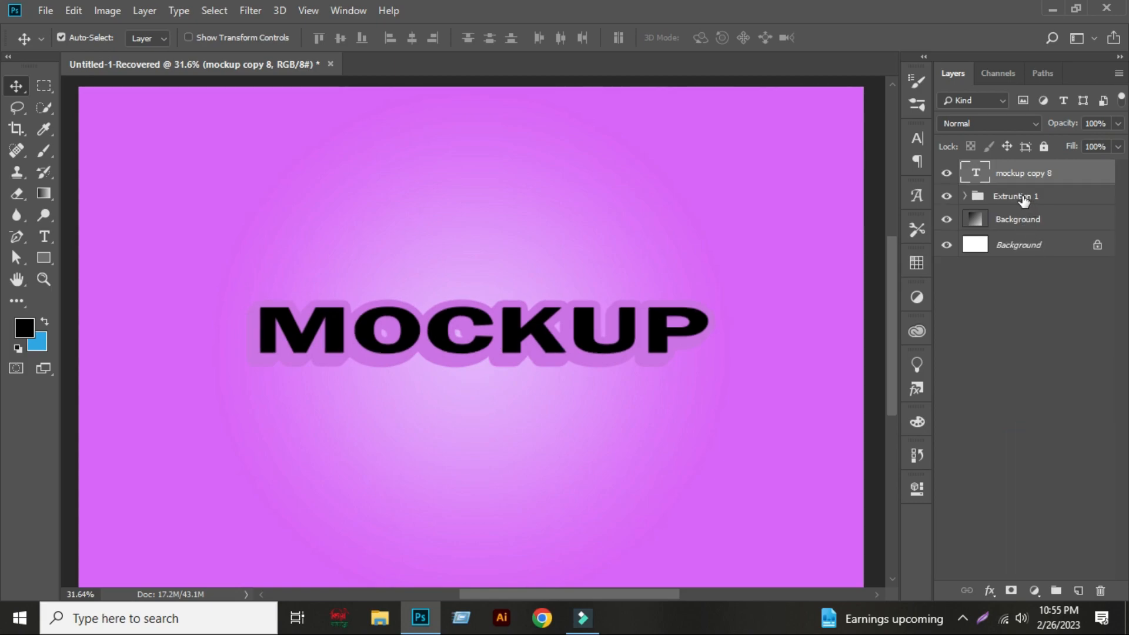
pyautogui.click(974, 174)
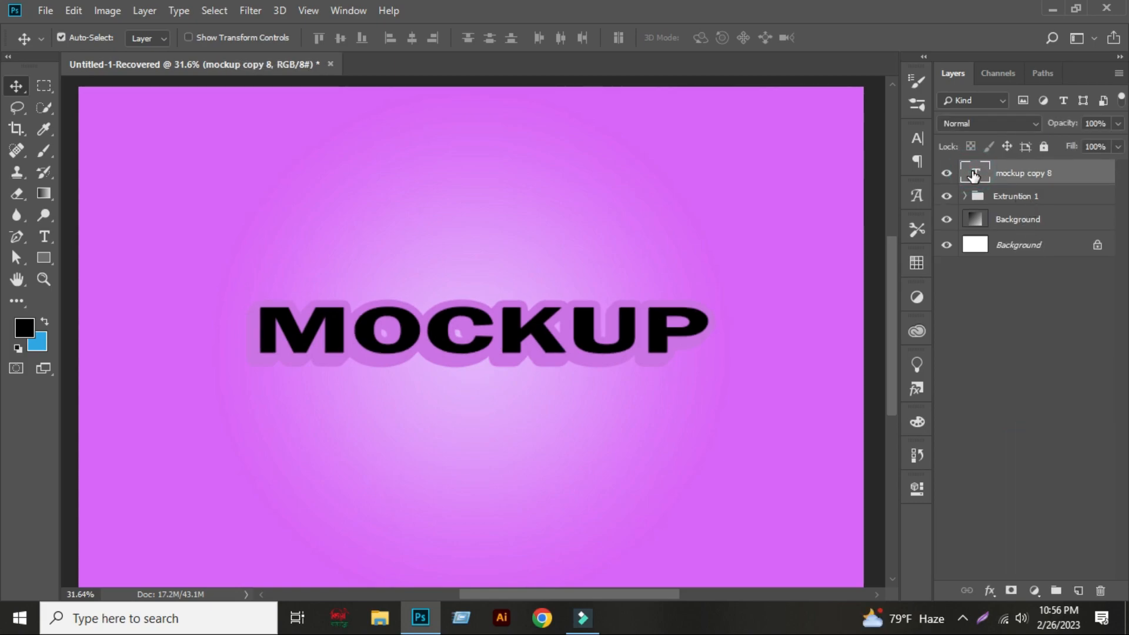
# - Recolor the MOCKUP text on the top text layer to magenta c000c7 and commit the text edit
pyautogui.doubleClick(974, 174)
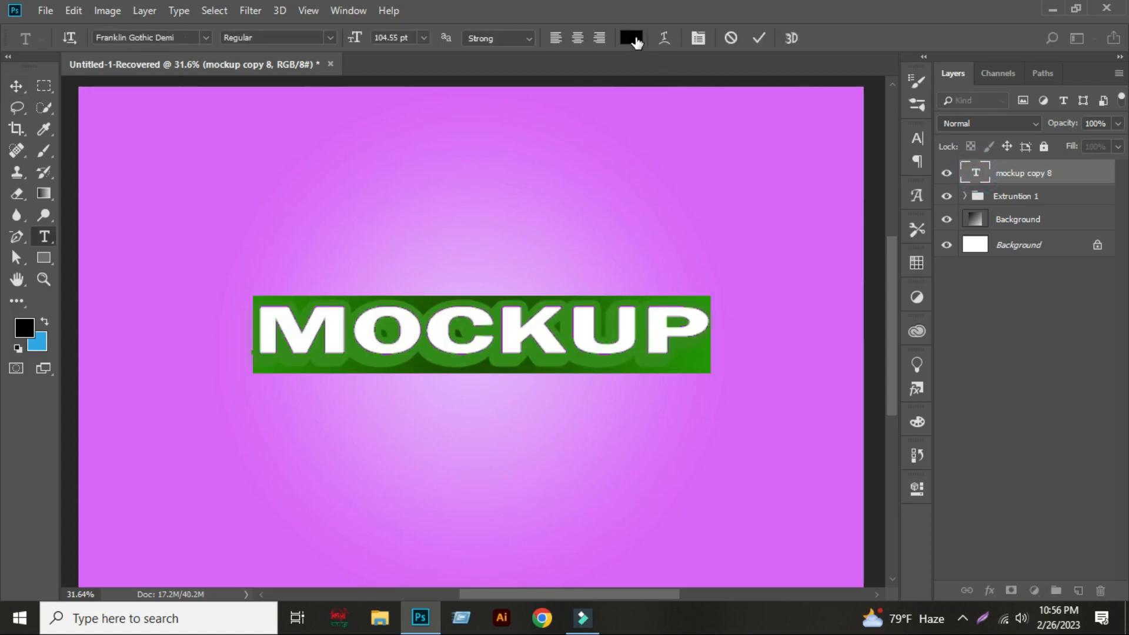
pyautogui.click(632, 39)
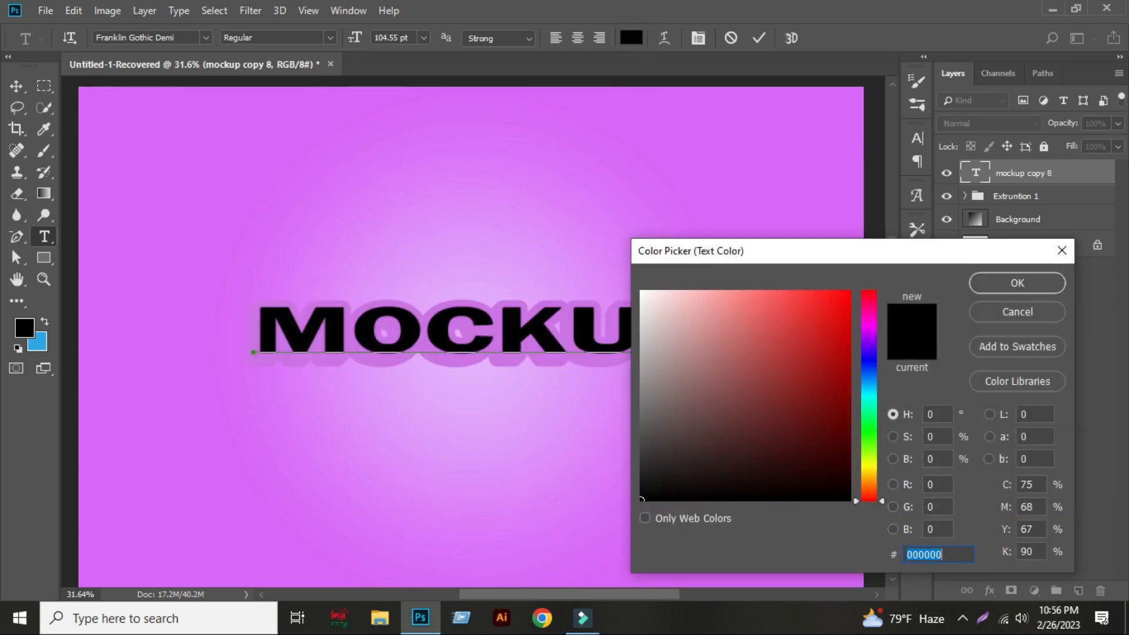
pyautogui.write('c')
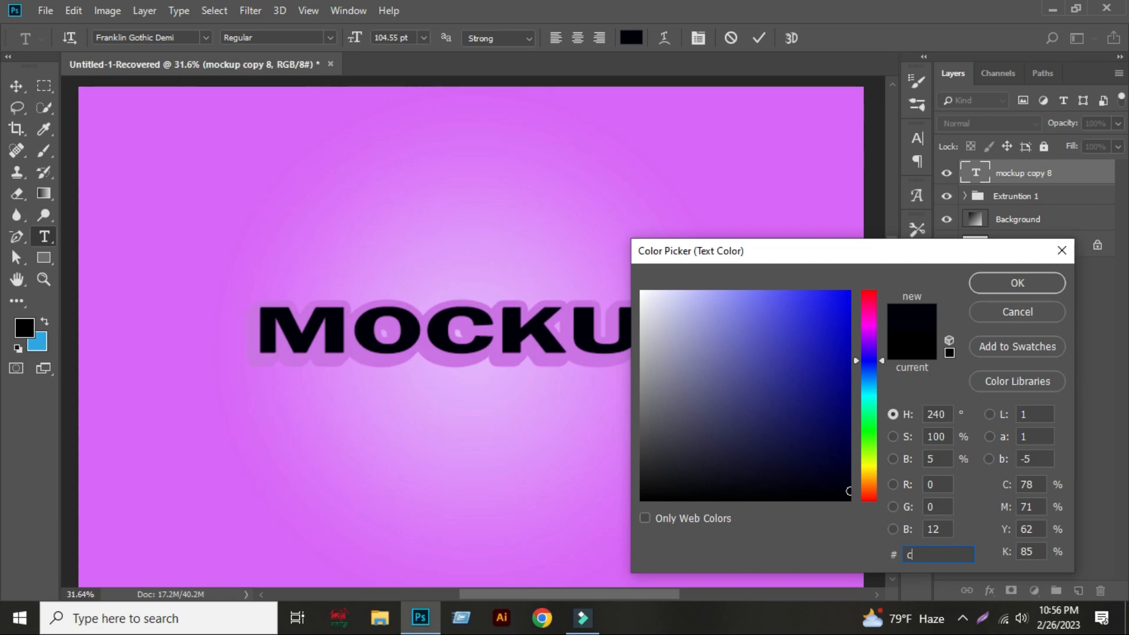
pyautogui.press('BackSpace')
pyautogui.write('c000c7')
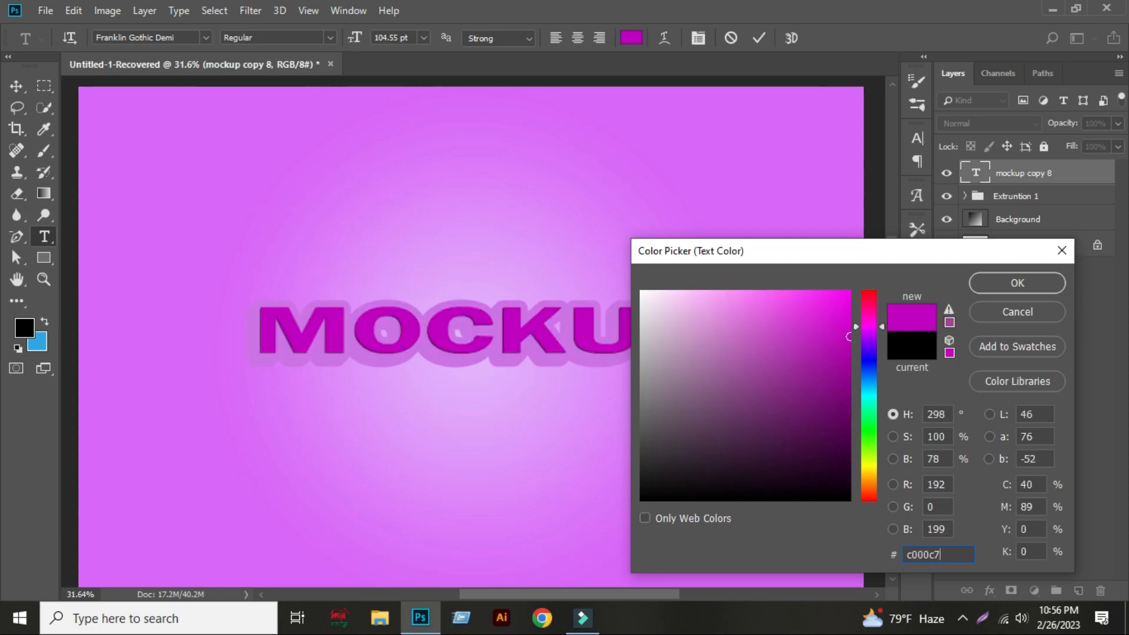
pyautogui.click(1010, 283)
pyautogui.click(17, 86)
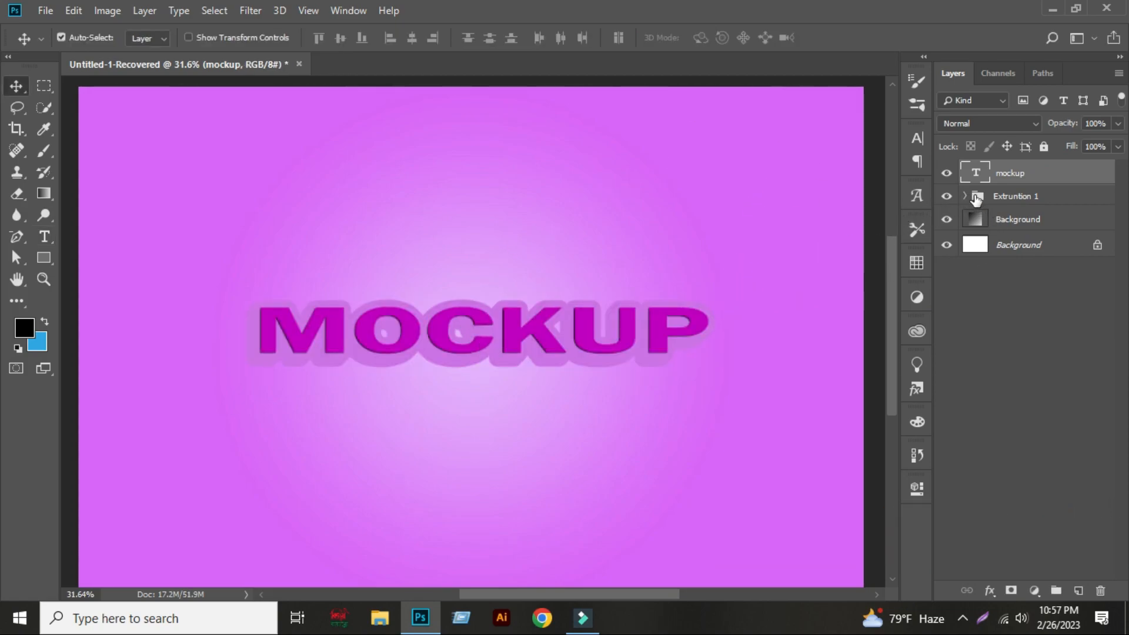
pyautogui.click(977, 174)
pyautogui.rightClick(994, 177)
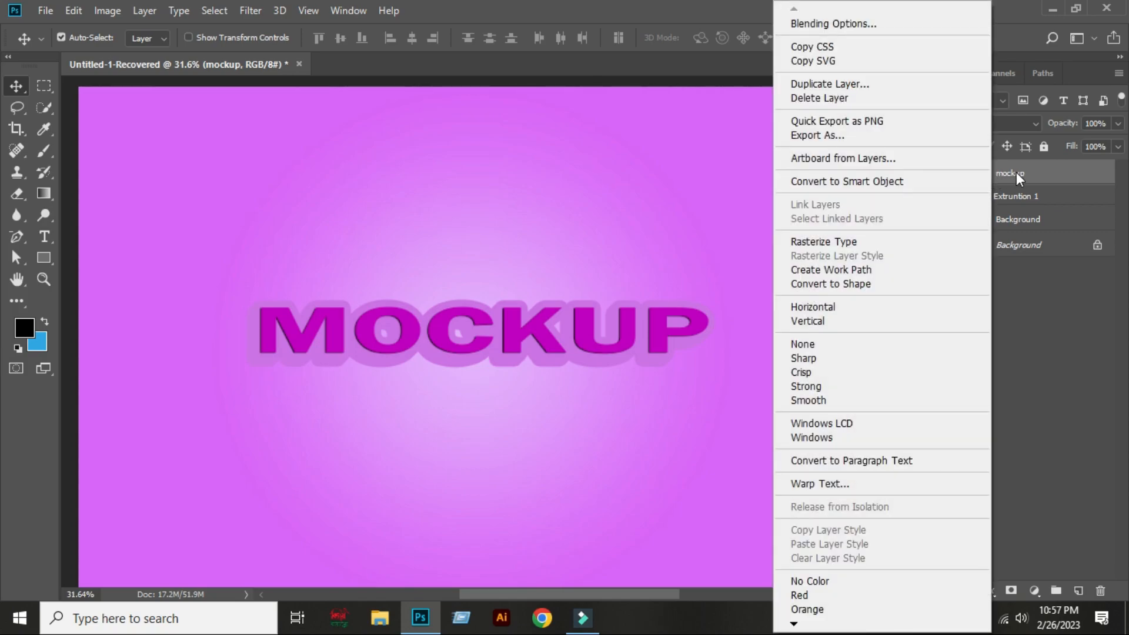
pyautogui.click(837, 30)
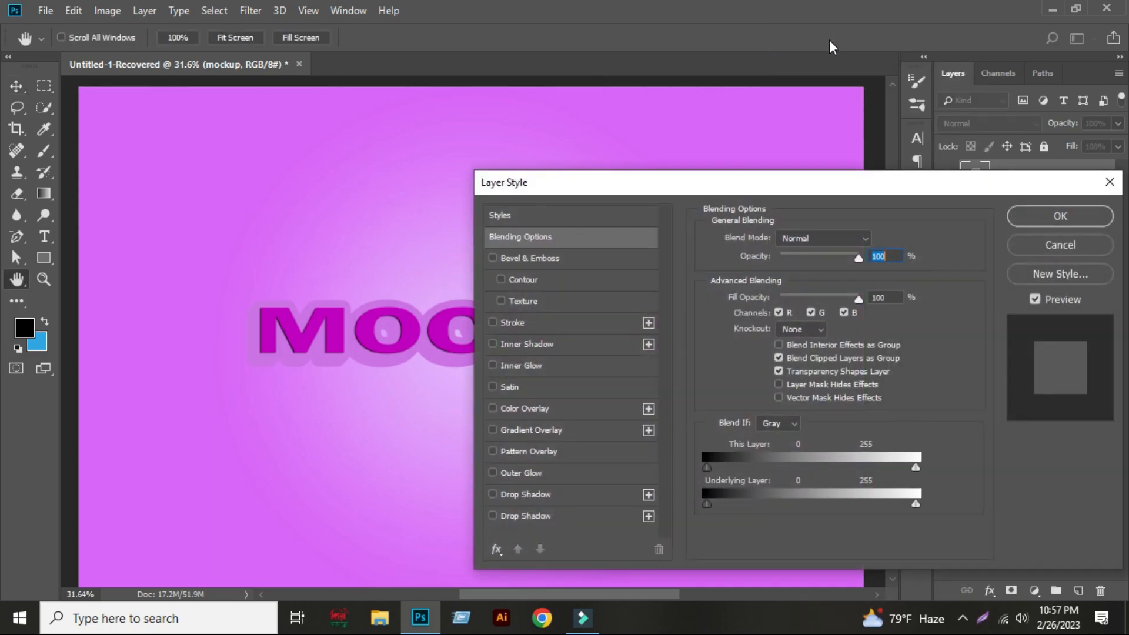
pyautogui.click(514, 430)
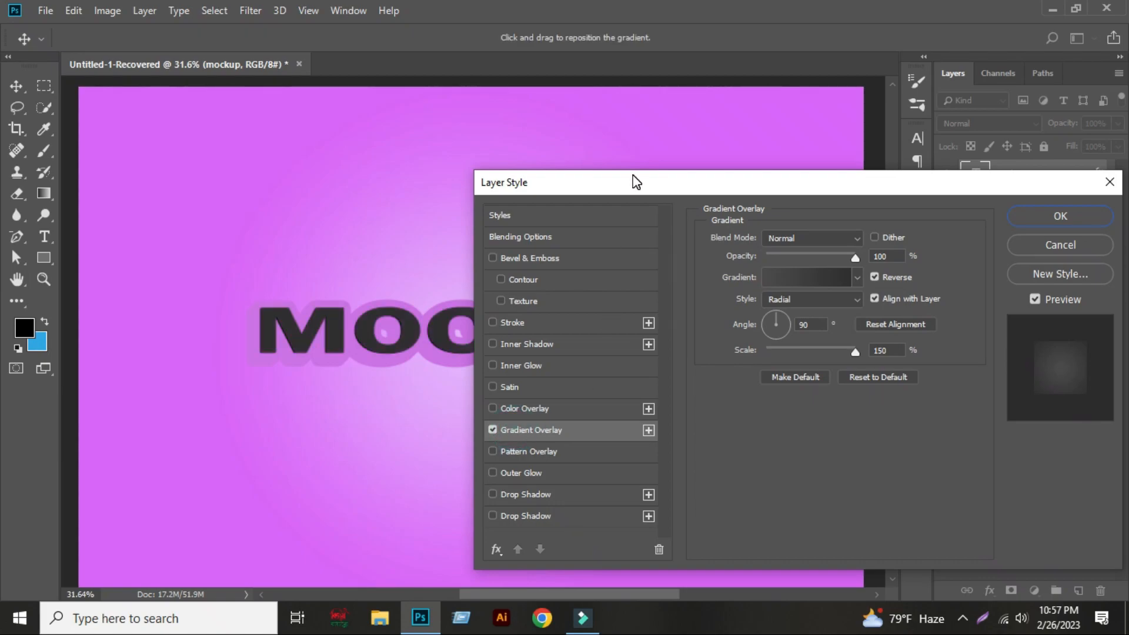
pyautogui.moveTo(629, 185); pyautogui.dragTo(580, 152)
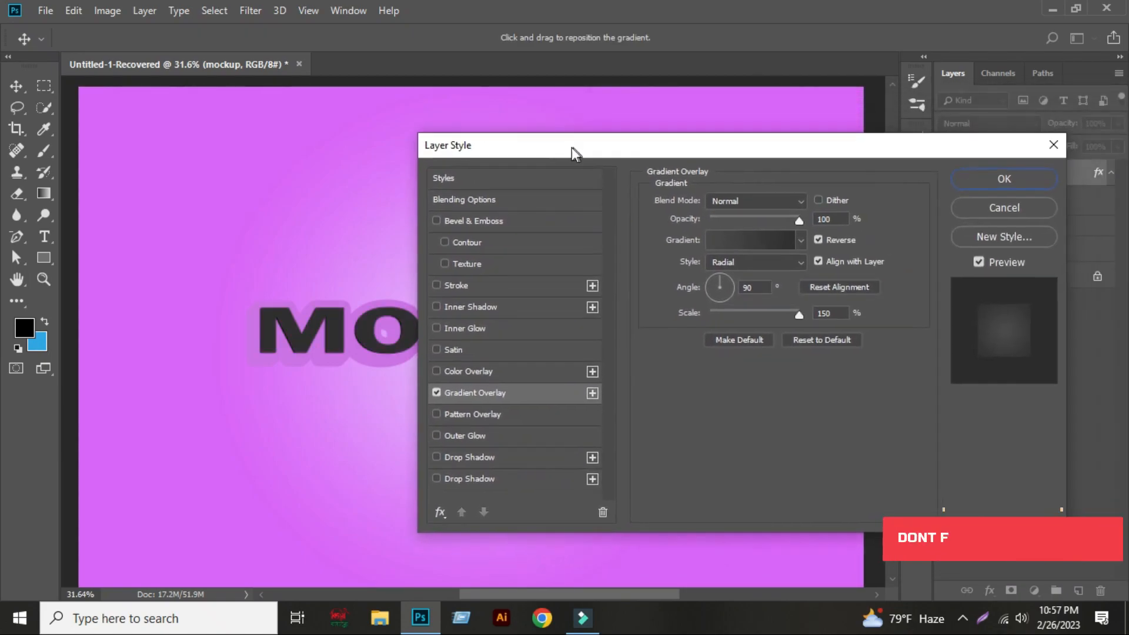
pyautogui.click(988, 208)
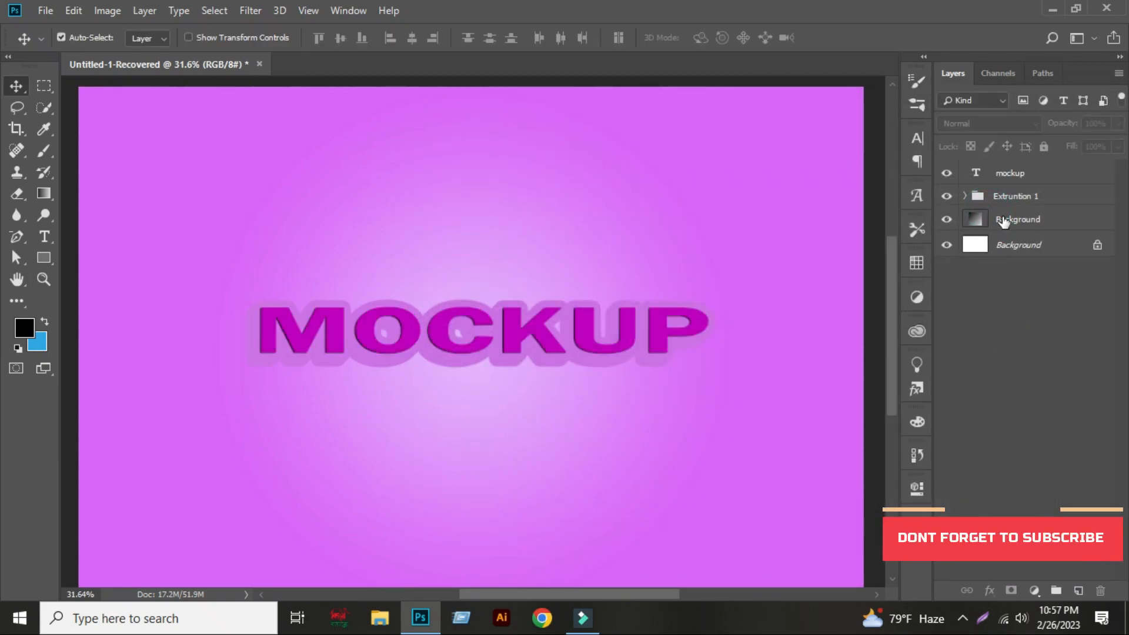
# - Duplicate the magenta mockup text layer and use Free Transform to nudge the copy about 3 px up and 3 px right
pyautogui.click(999, 174)
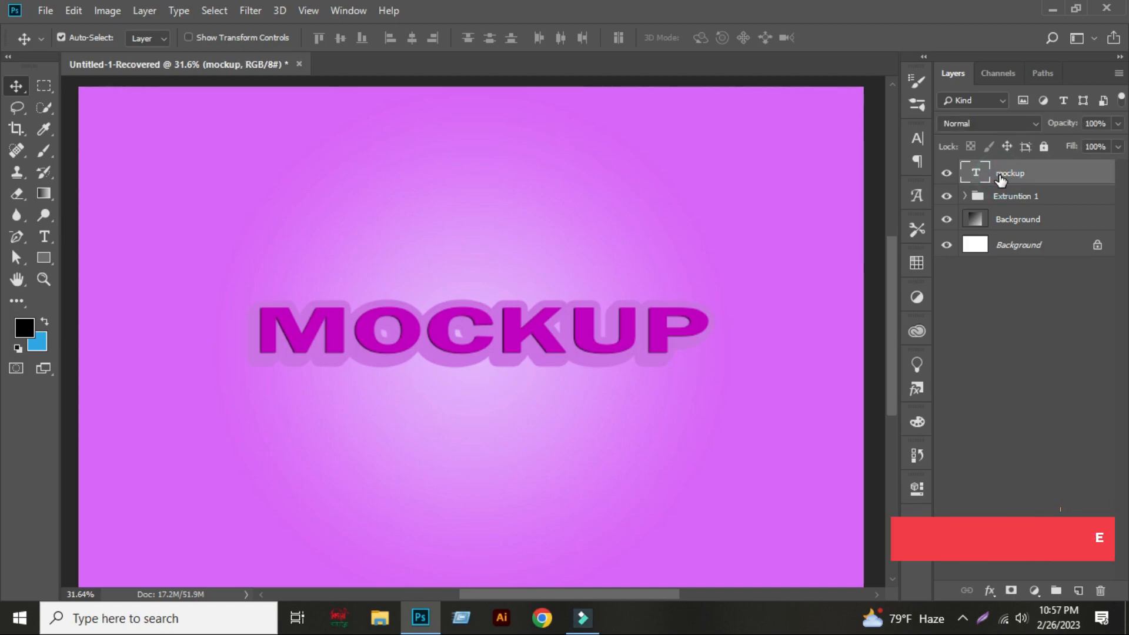
pyautogui.hotkey('ctrl', 'j')
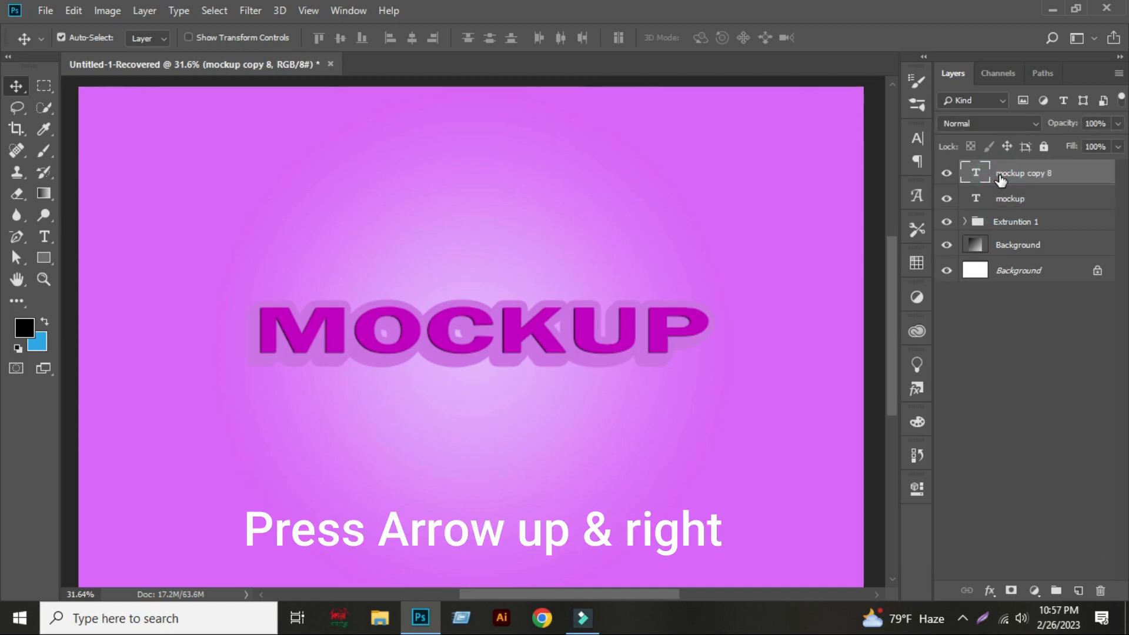
pyautogui.hotkey('ctrl', 't')
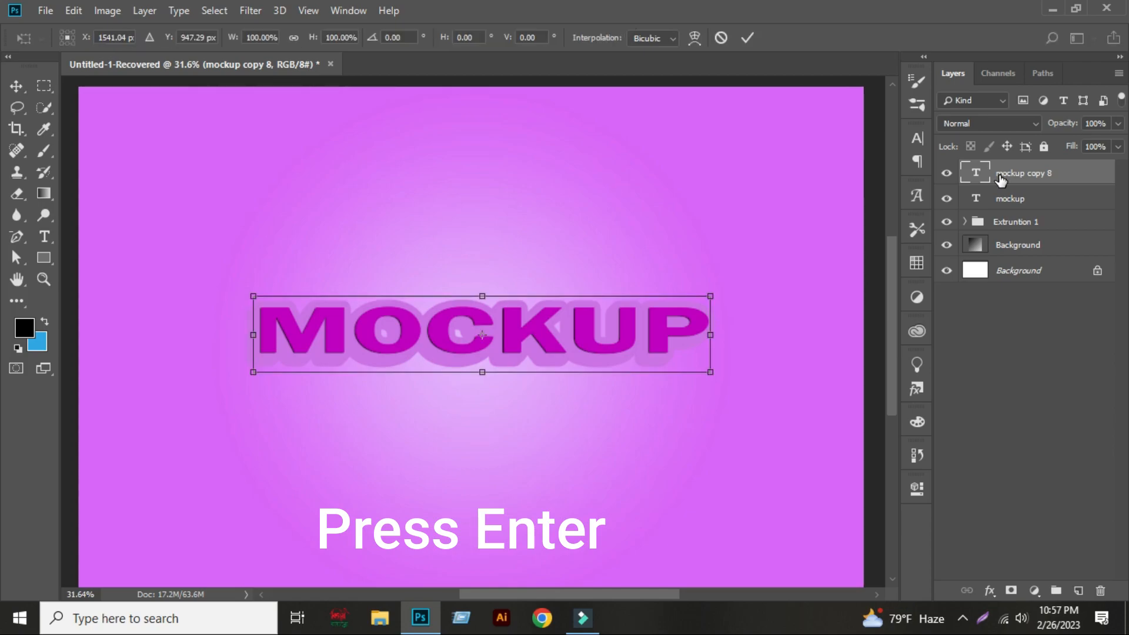
pyautogui.press('Return')
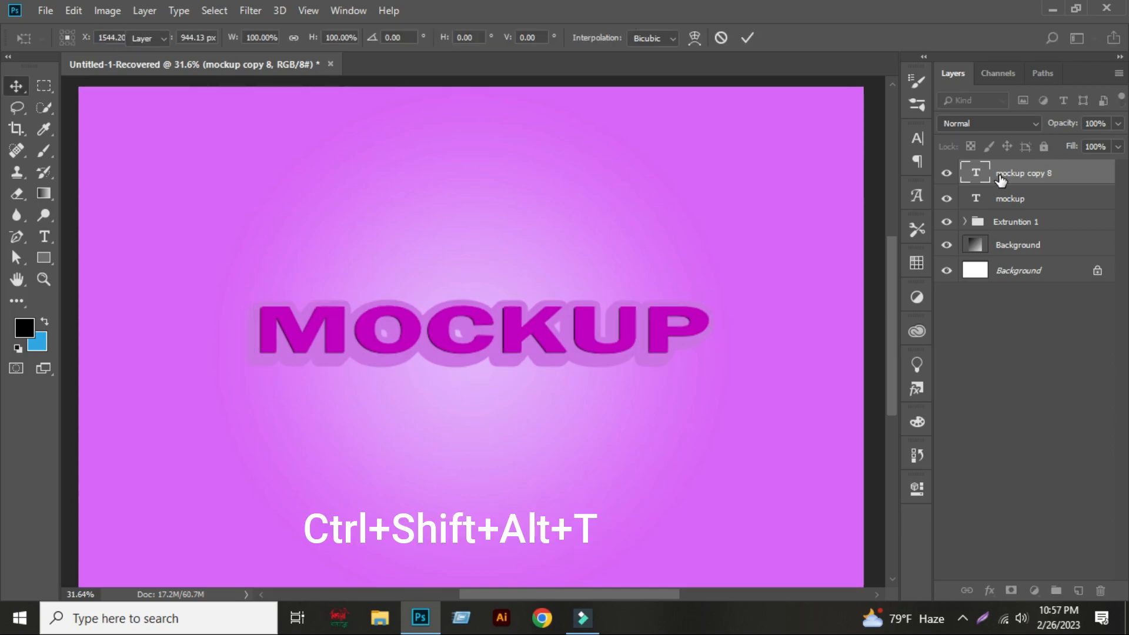
# - Repeat the nudge transform on new duplicates five times, up to mockup copy 13, to build the magenta extrusion
pyautogui.hotkey('ctrl', 'shift', 'alt', 't')
pyautogui.hotkey('ctrl', 'shift', 'alt', 't')
pyautogui.hotkey('ctrl', 'shift', 'alt', 't')
pyautogui.hotkey('ctrl', 'shift', 'alt', 't')
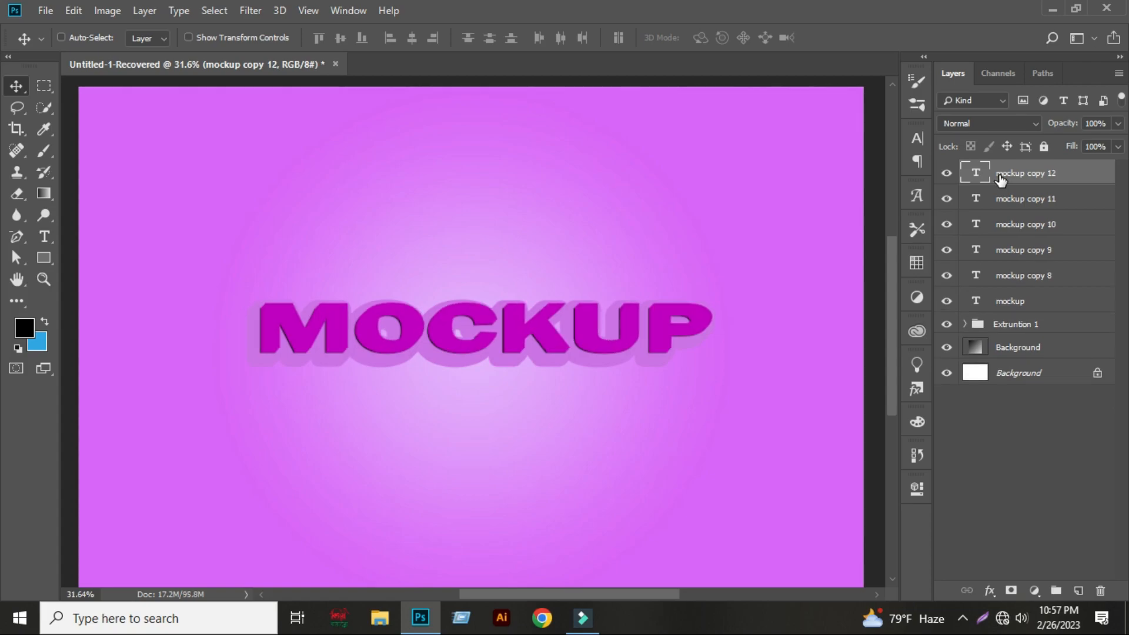
pyautogui.hotkey('ctrl', 'shift', 'alt', 't')
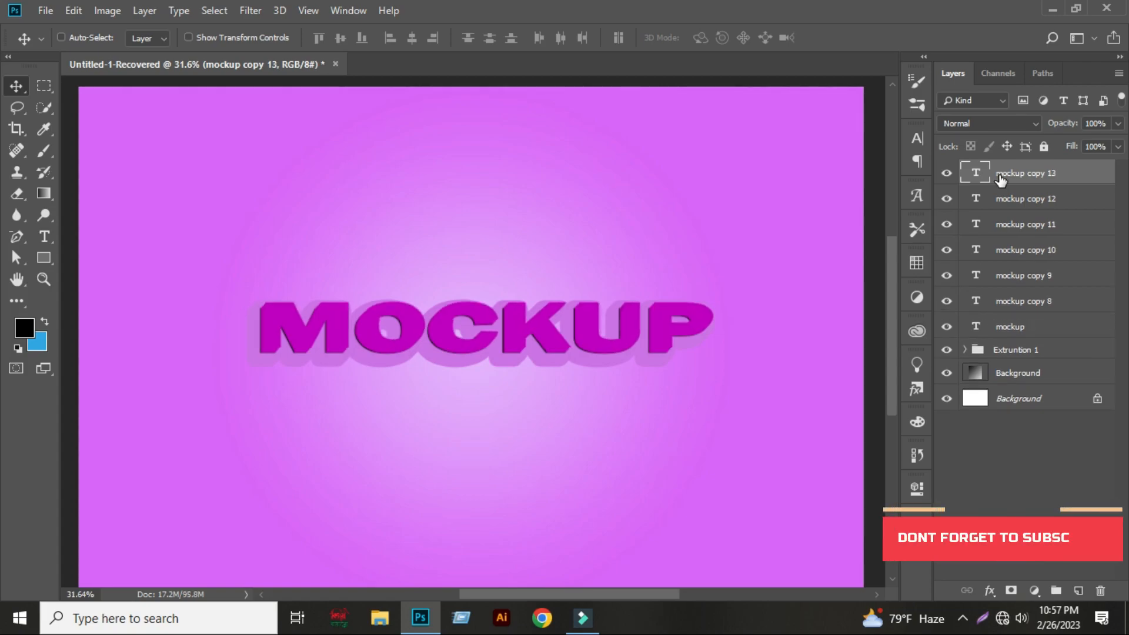
# - Group the layers from mockup copy 12 down to mockup and name the group Extruntion 2
pyautogui.click(996, 197)
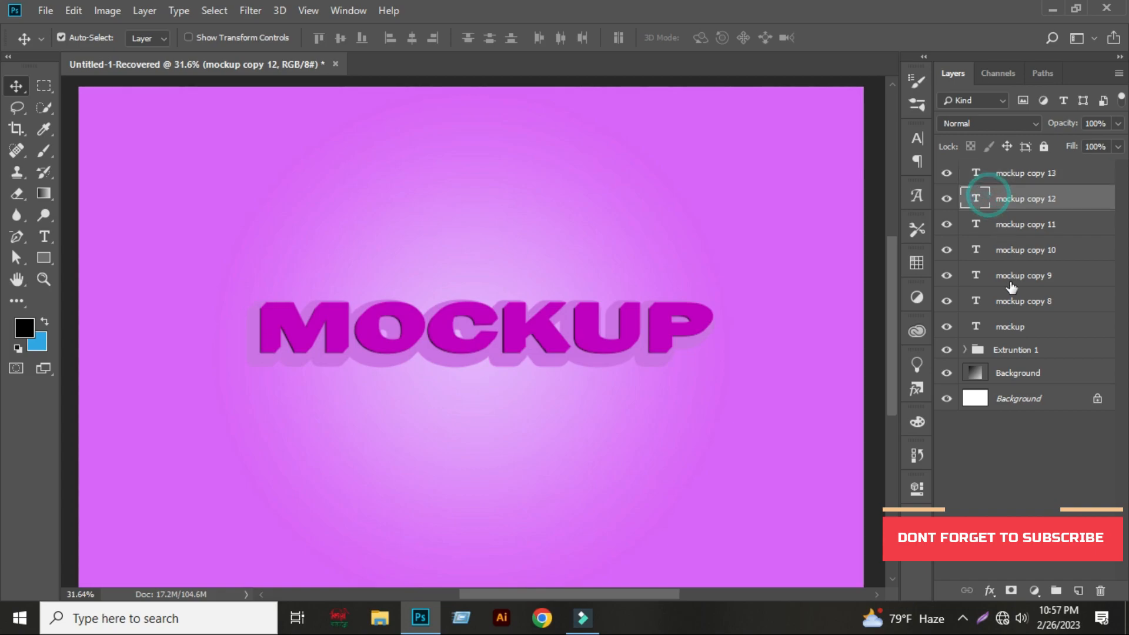
pyautogui.keyDown('shift'); pyautogui.click(1002, 326); pyautogui.keyUp('shift')
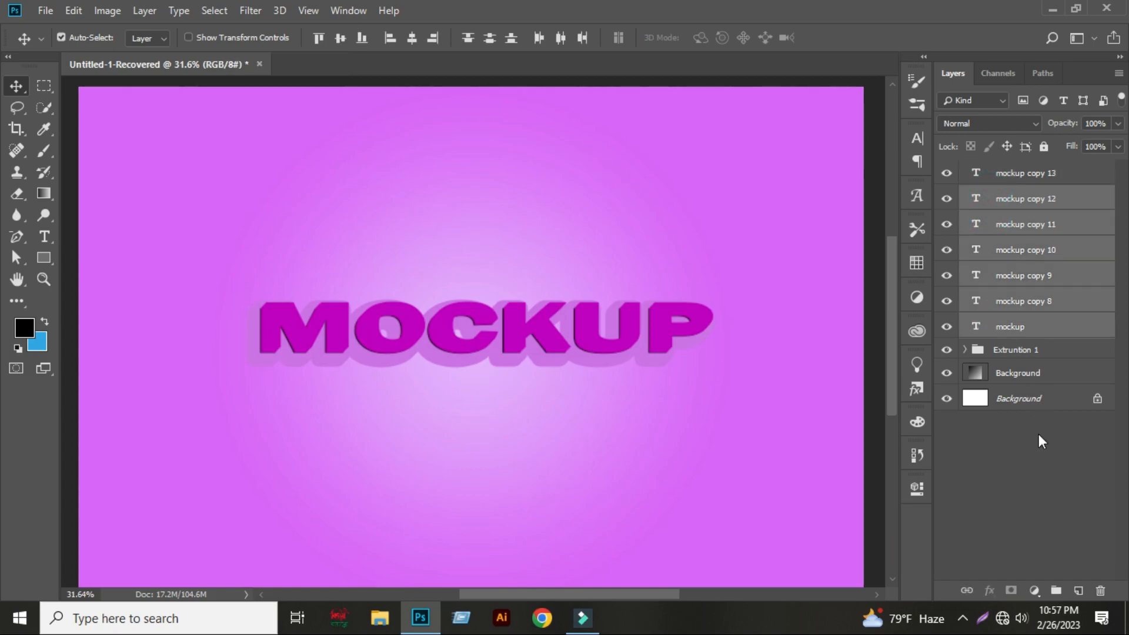
pyautogui.click(1056, 591)
pyautogui.doubleClick(1002, 197)
pyautogui.write('Extruntion')
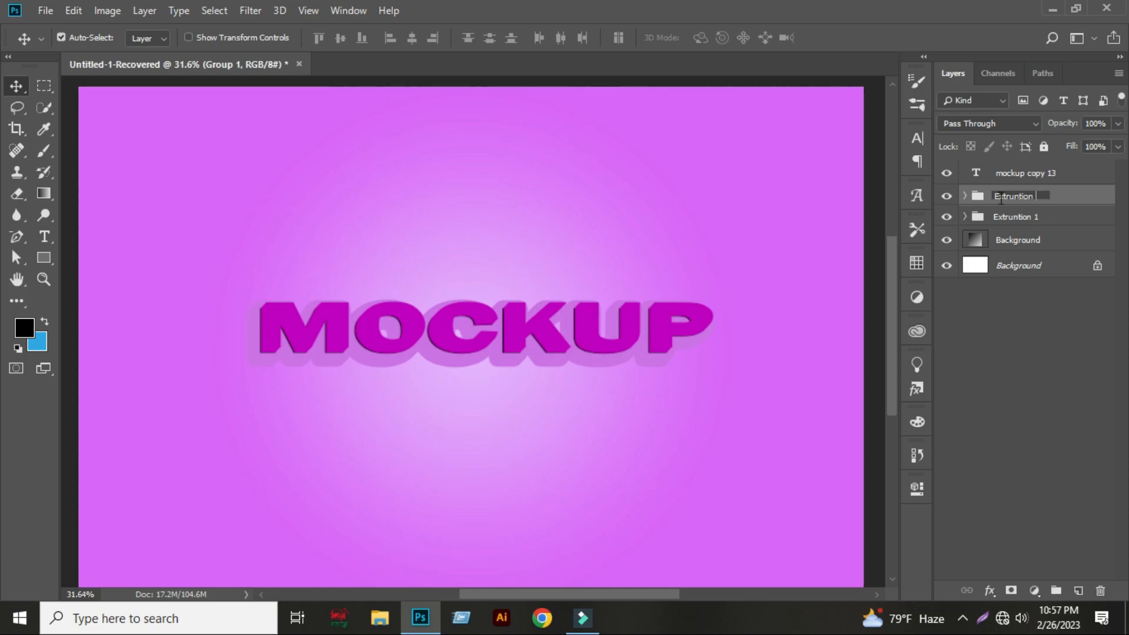
pyautogui.press('Return')
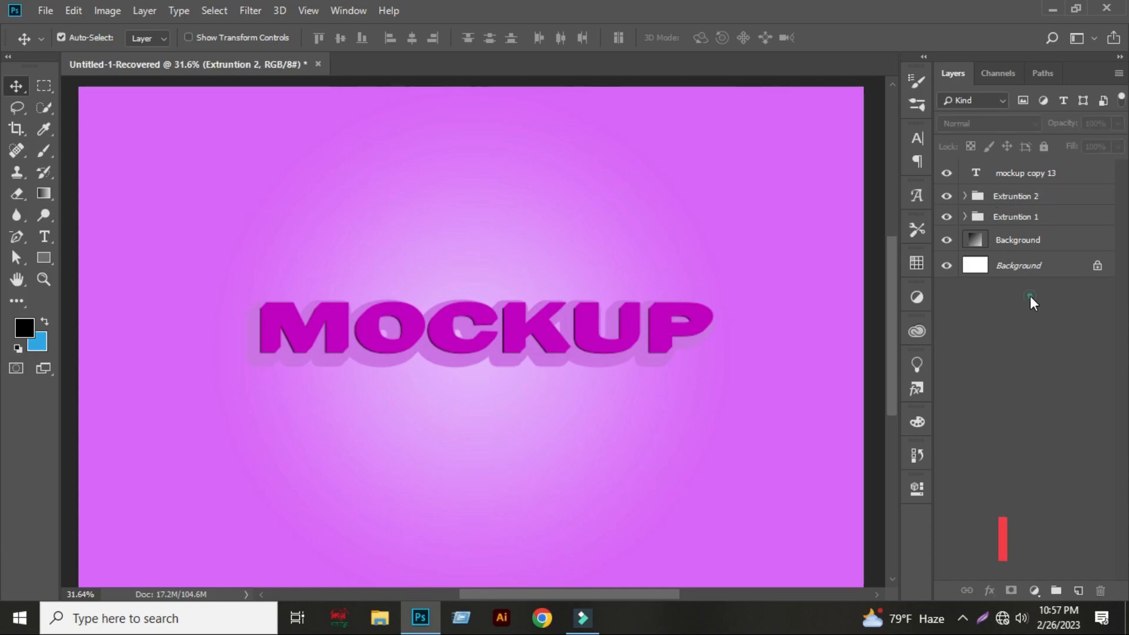
pyautogui.click(1030, 296)
# - Add a Gradient Overlay effect to the mockup copy 13 text layer
pyautogui.click(1010, 173)
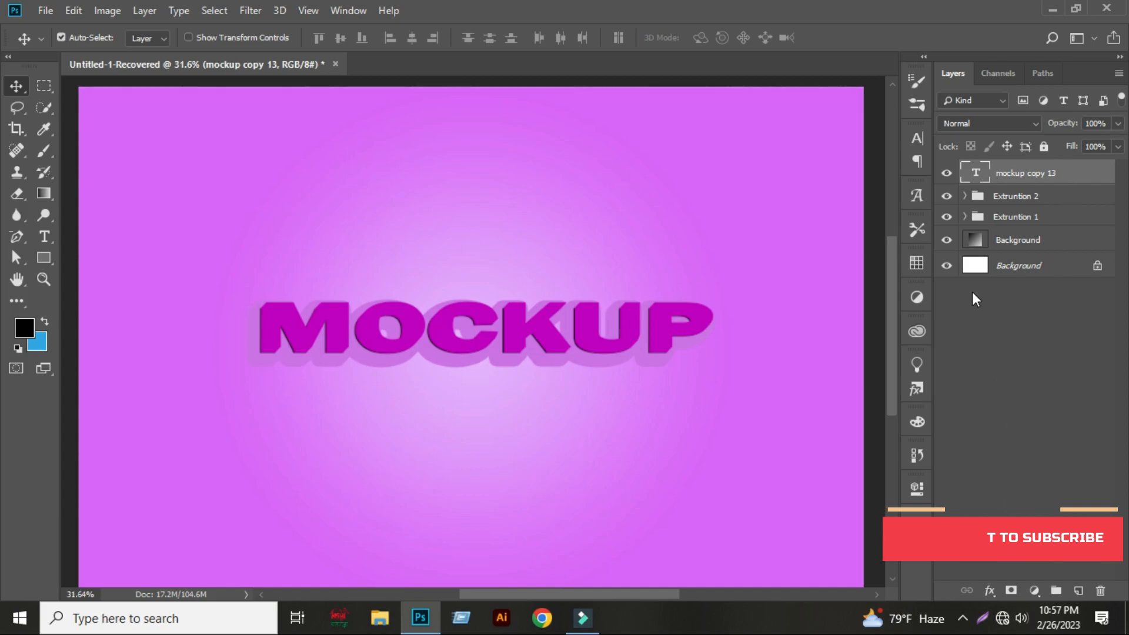
pyautogui.click(990, 590)
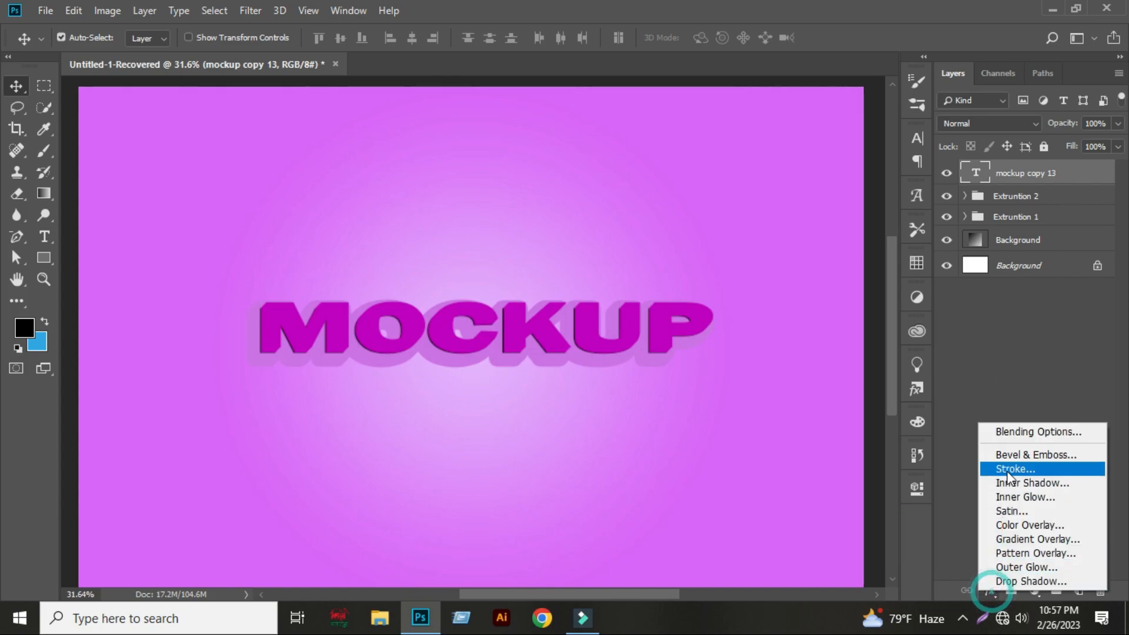
pyautogui.click(1029, 538)
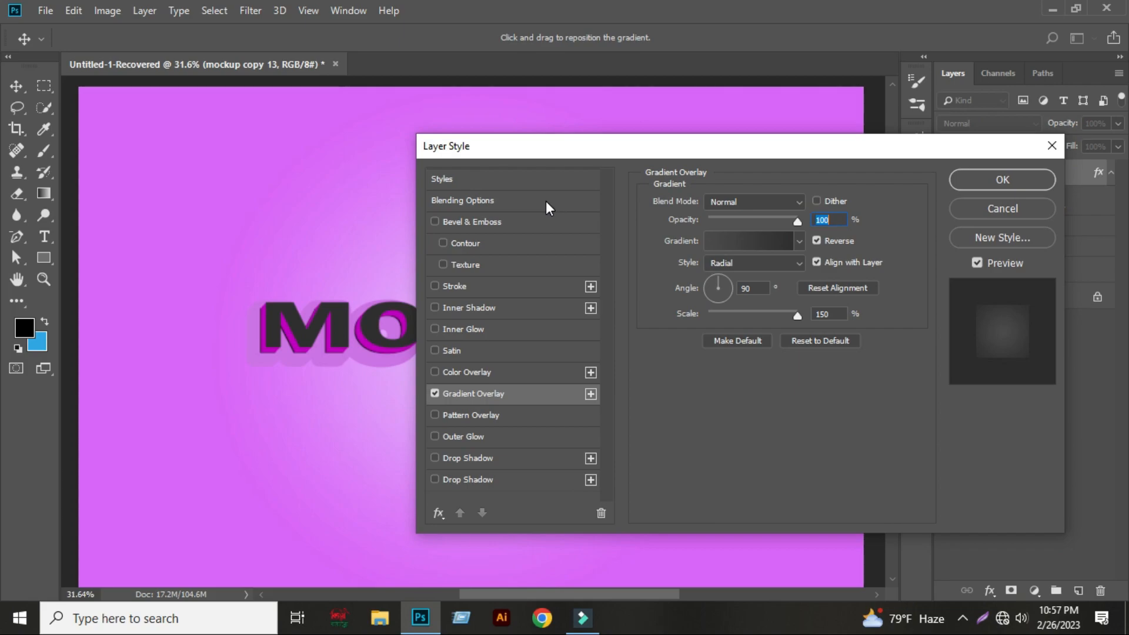
pyautogui.moveTo(642, 145); pyautogui.dragTo(828, 62)
# - Edit the overlay's gradient and set its starting color stop at location 0% to aa5dc6
pyautogui.click(903, 155)
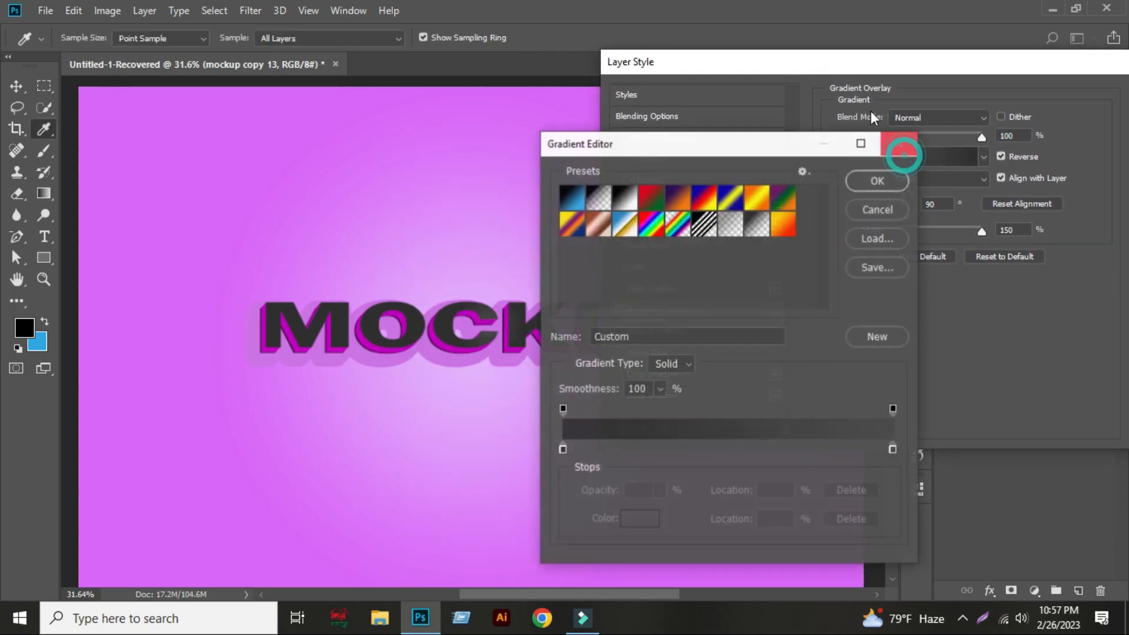
pyautogui.click(563, 449)
pyautogui.click(641, 520)
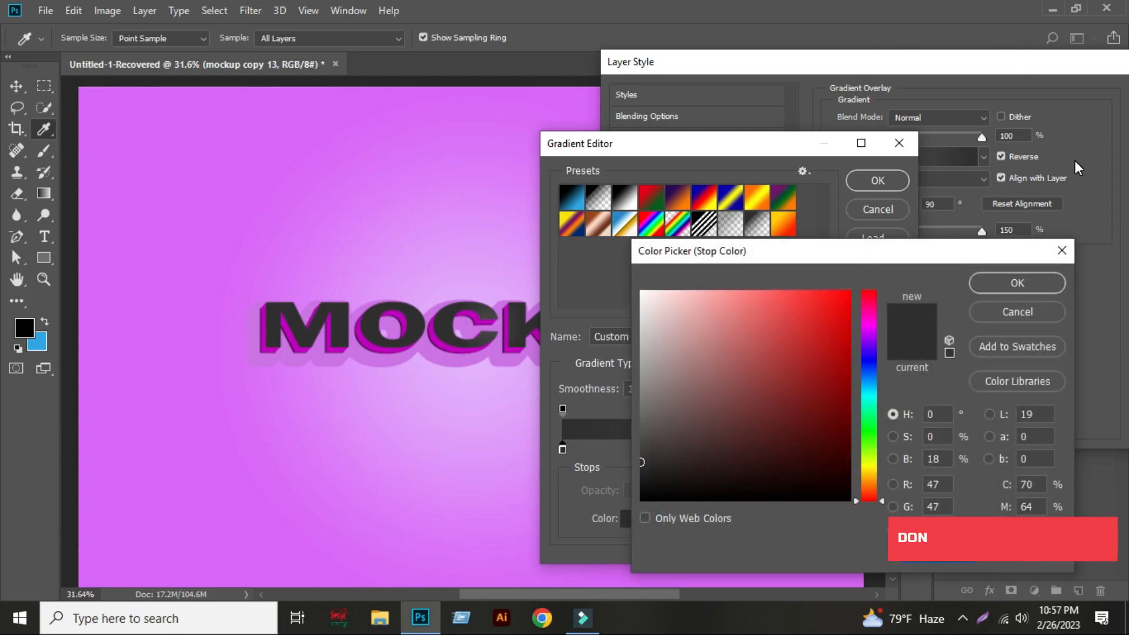
pyautogui.write('0000ab')
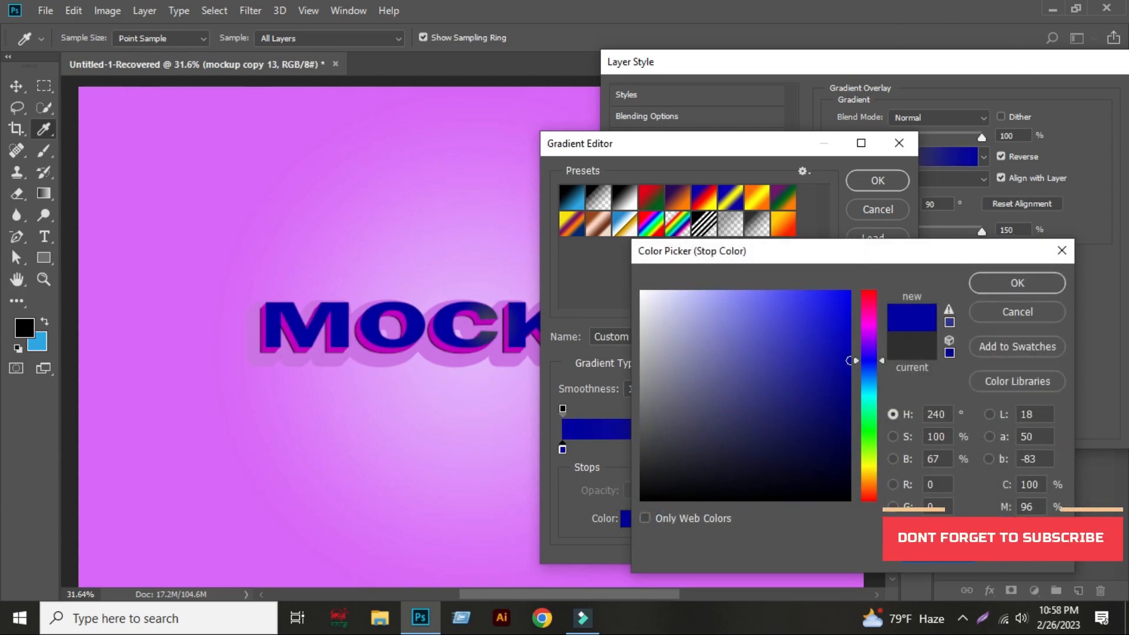
pyautogui.write('aa5')
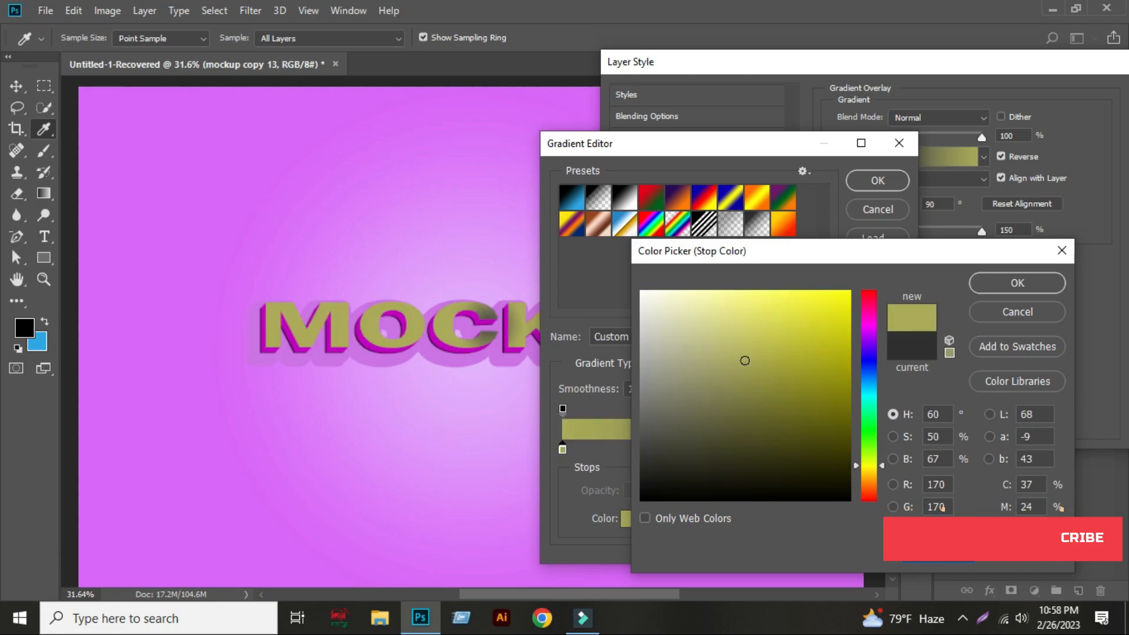
pyautogui.write('d')
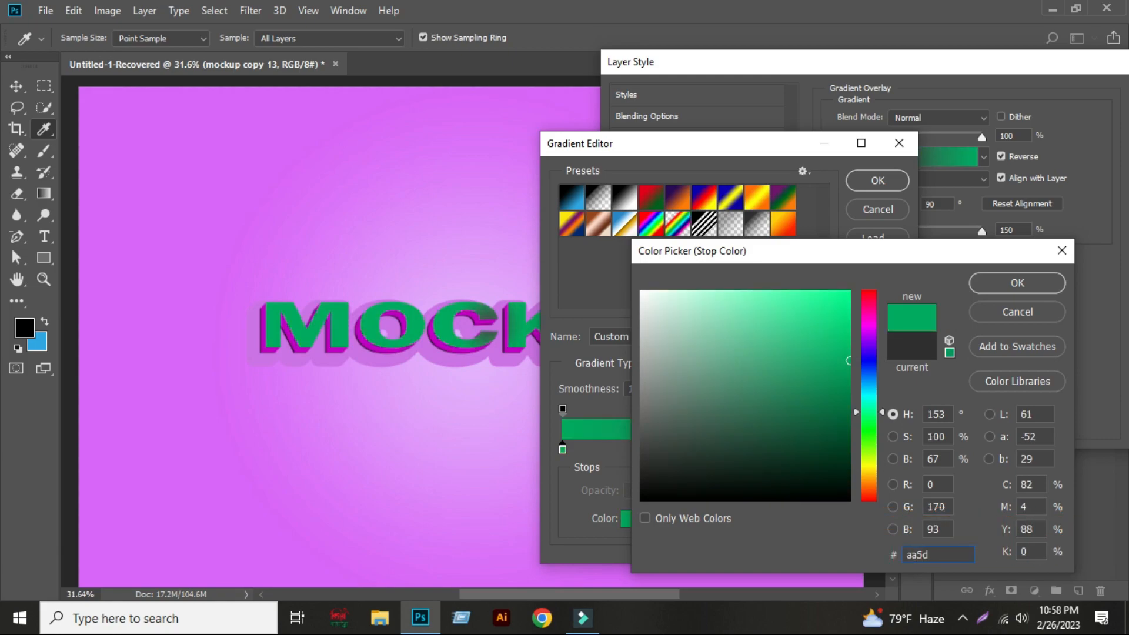
pyautogui.write('c')
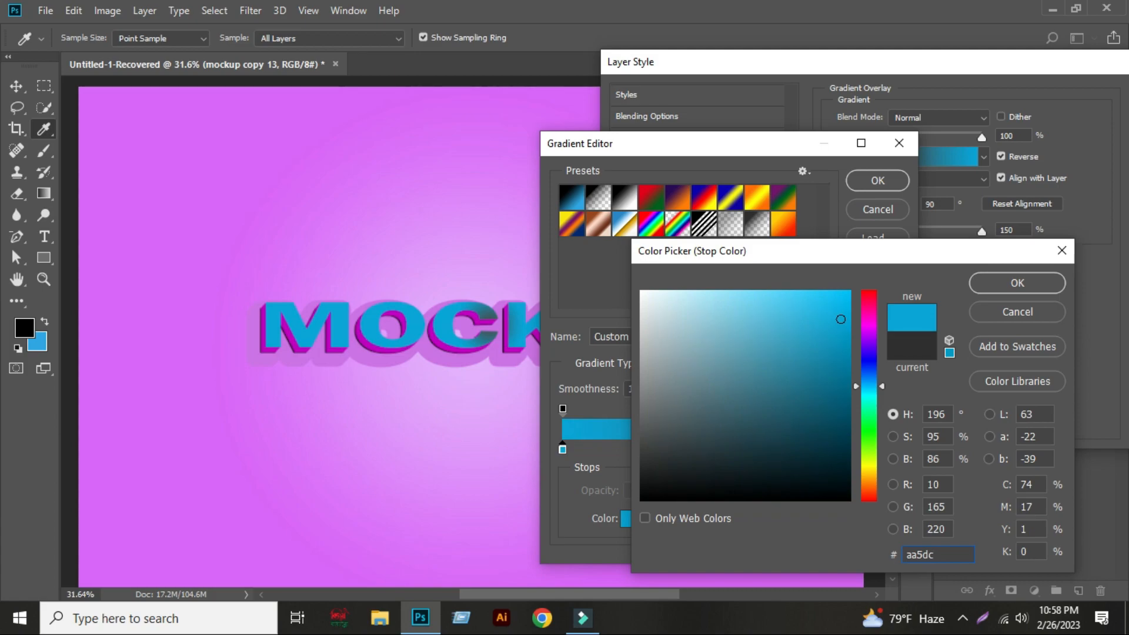
pyautogui.write('6')
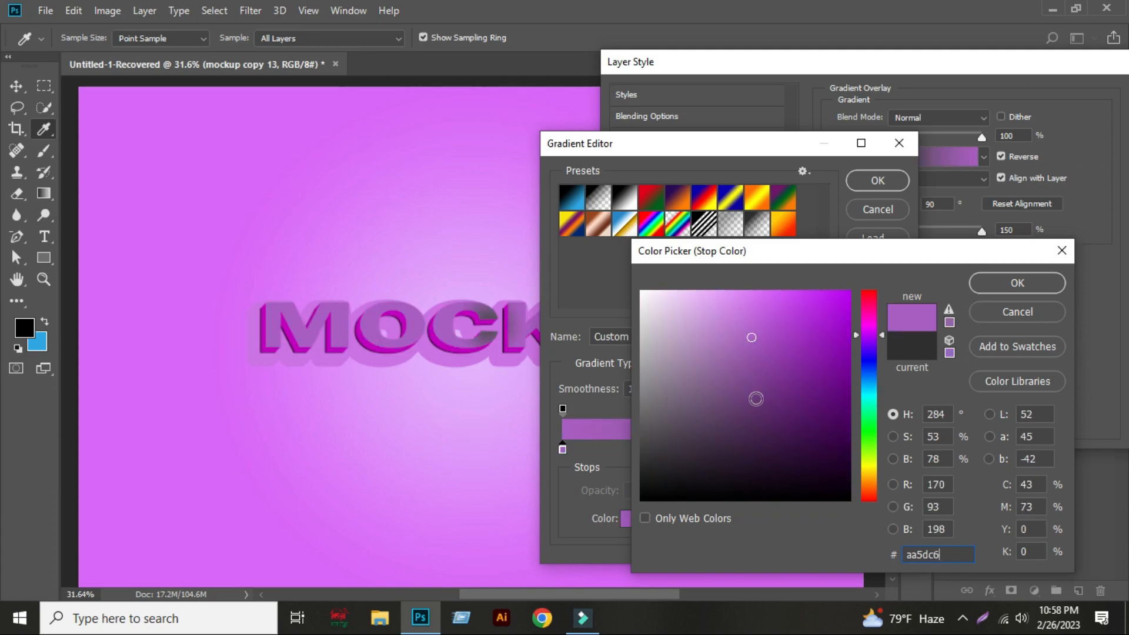
pyautogui.click(1007, 285)
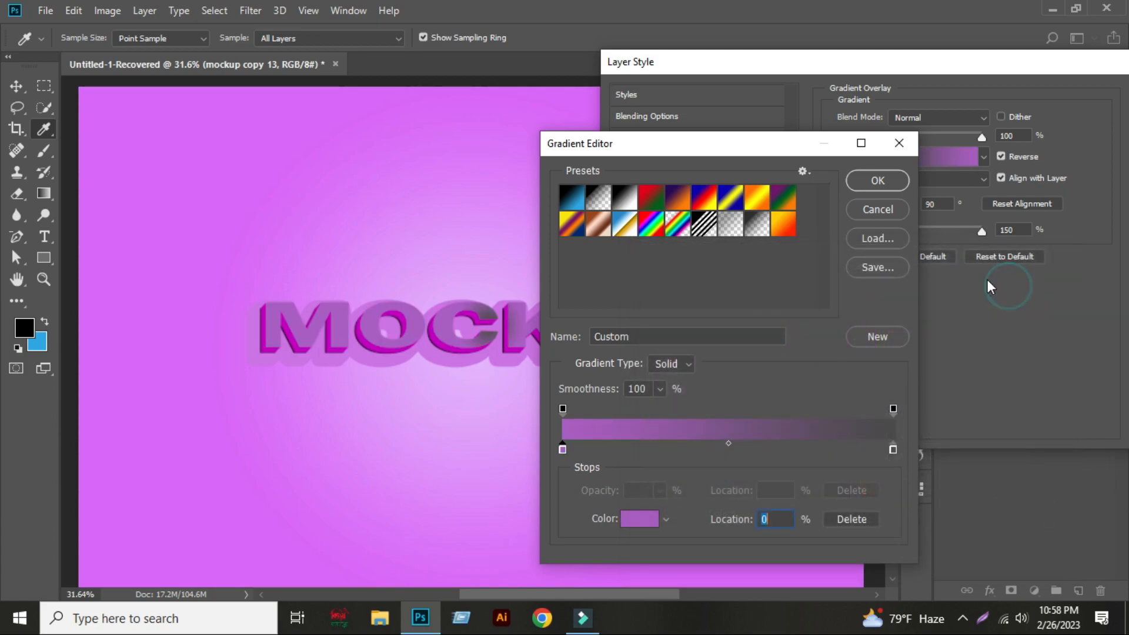
# - Set the gradient's ending color stop at location 100% to c203d4 and apply the edited gradient
pyautogui.click(893, 450)
pyautogui.click(636, 518)
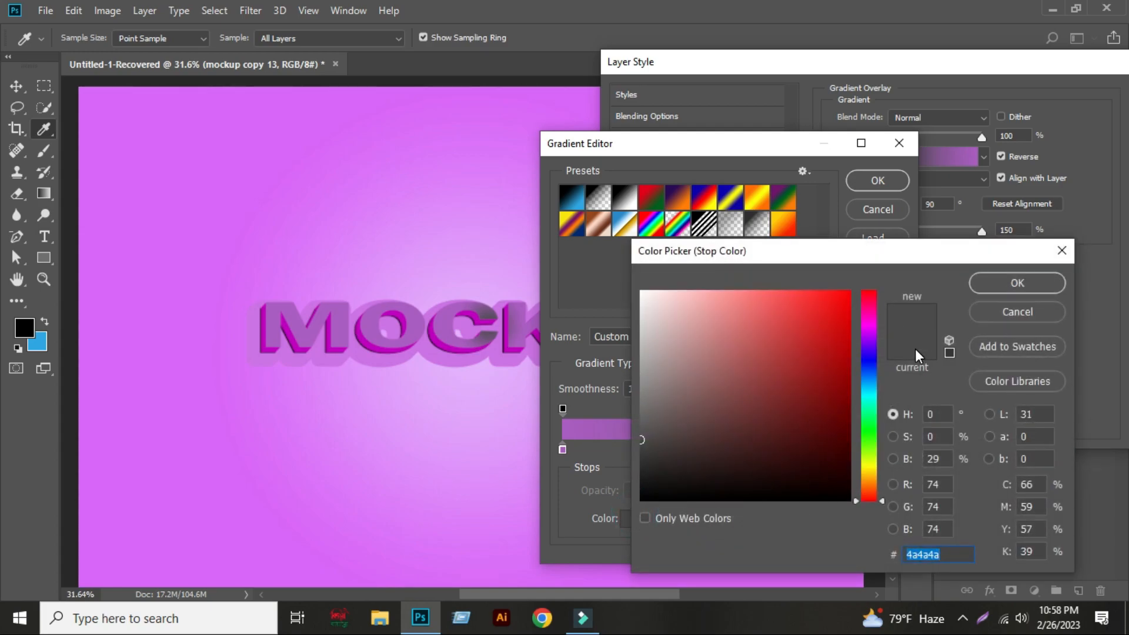
pyautogui.write('c')
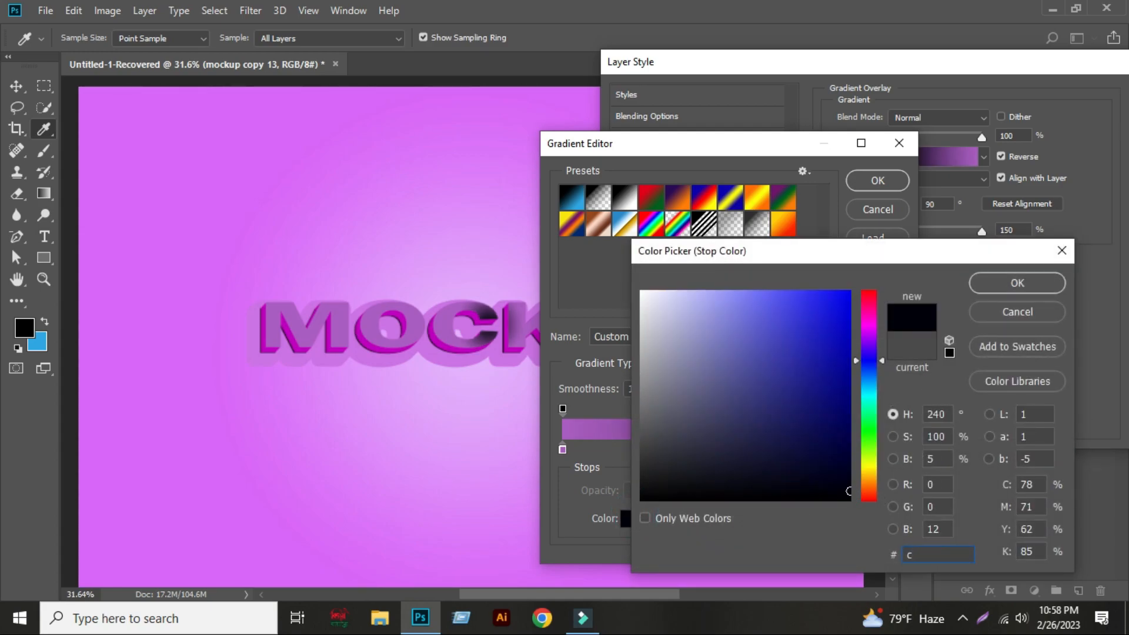
pyautogui.write('203')
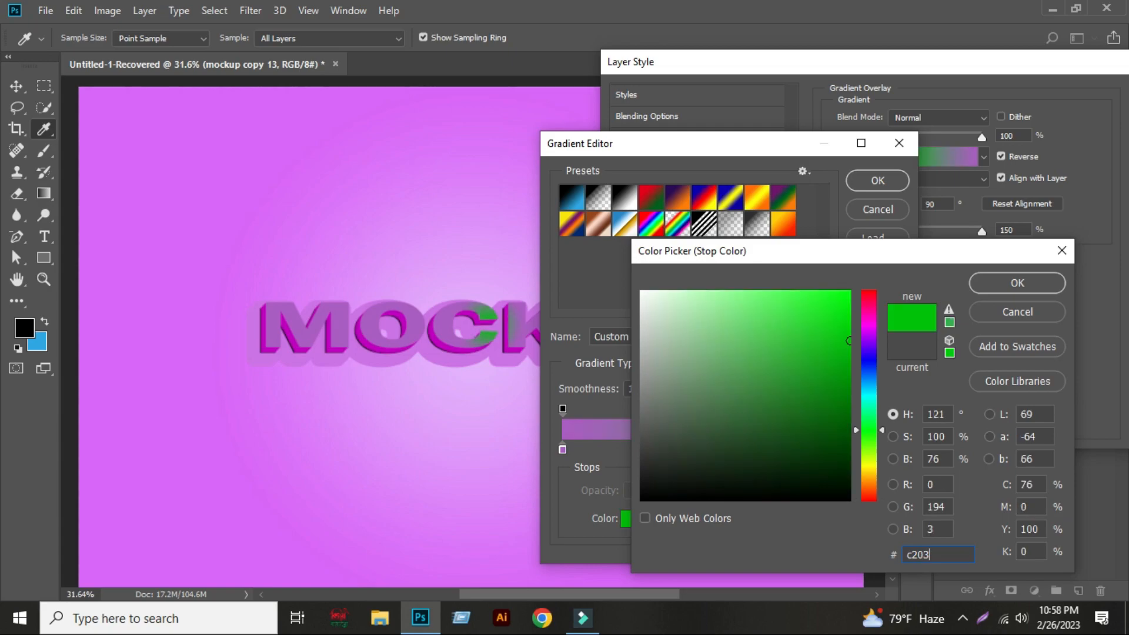
pyautogui.write('d4')
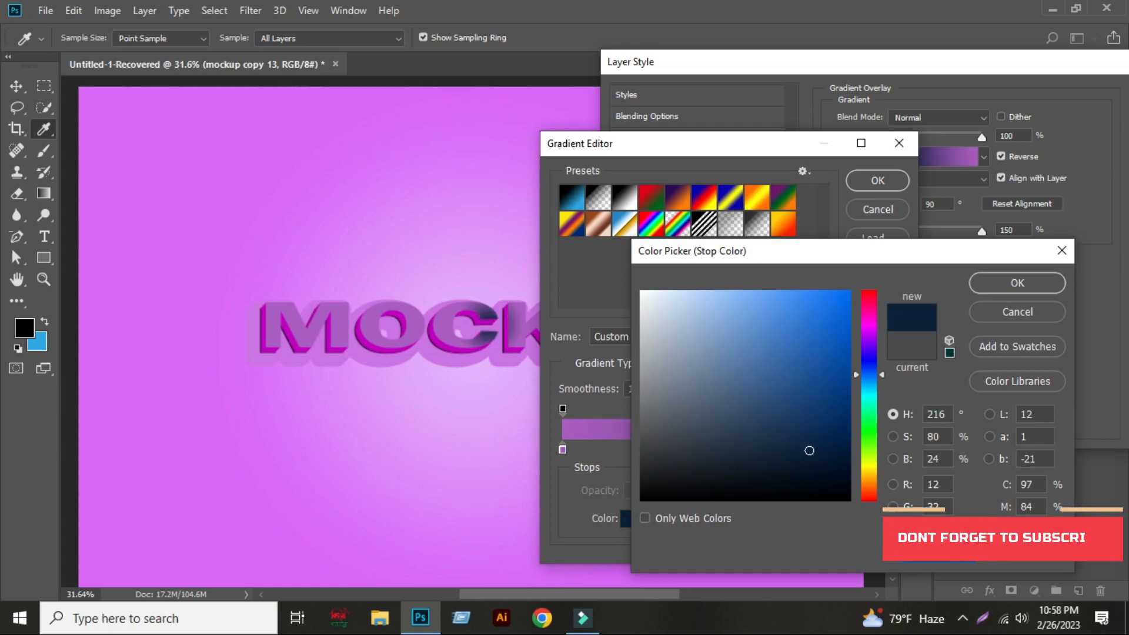
pyautogui.click(1015, 283)
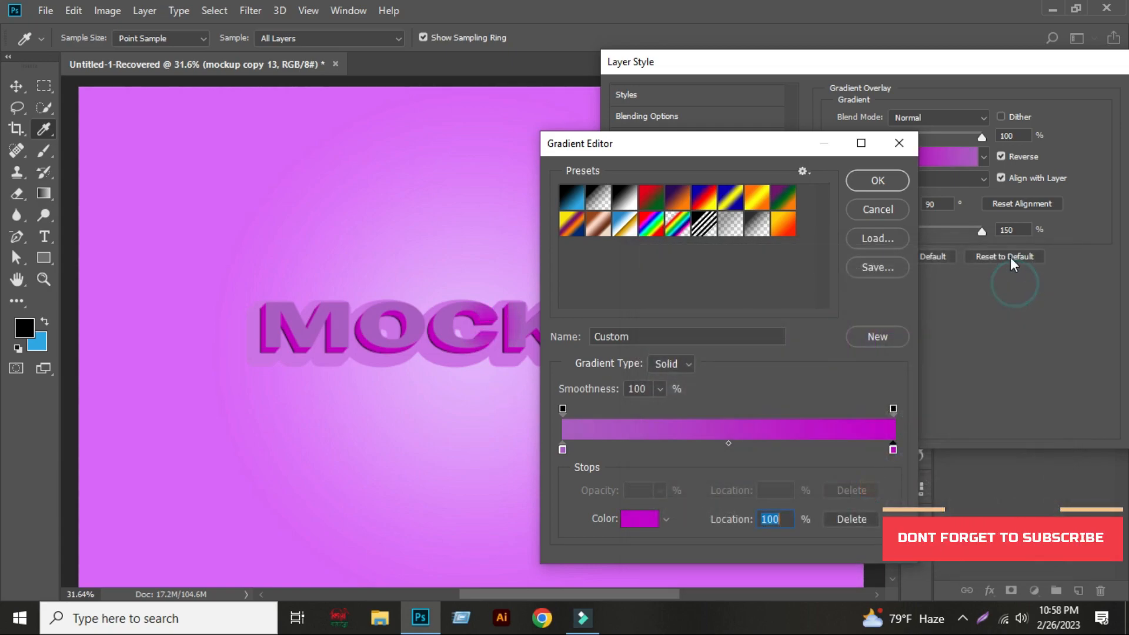
pyautogui.click(860, 182)
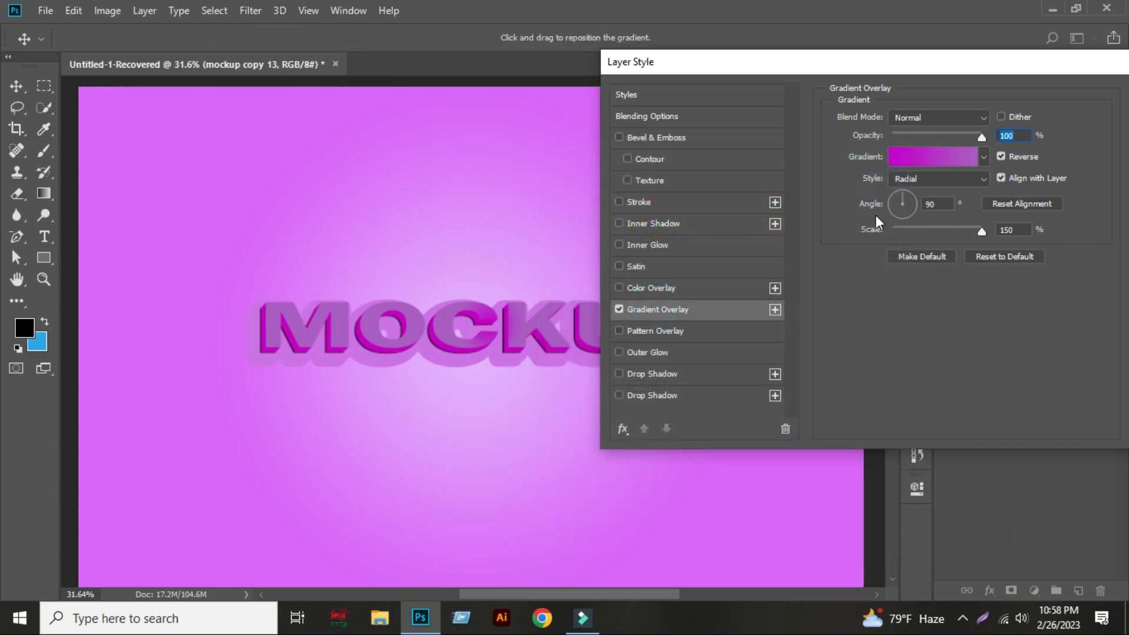
# - Set the gradient overlay's style to Linear and turn off Reverse
pyautogui.click(917, 180)
pyautogui.click(910, 197)
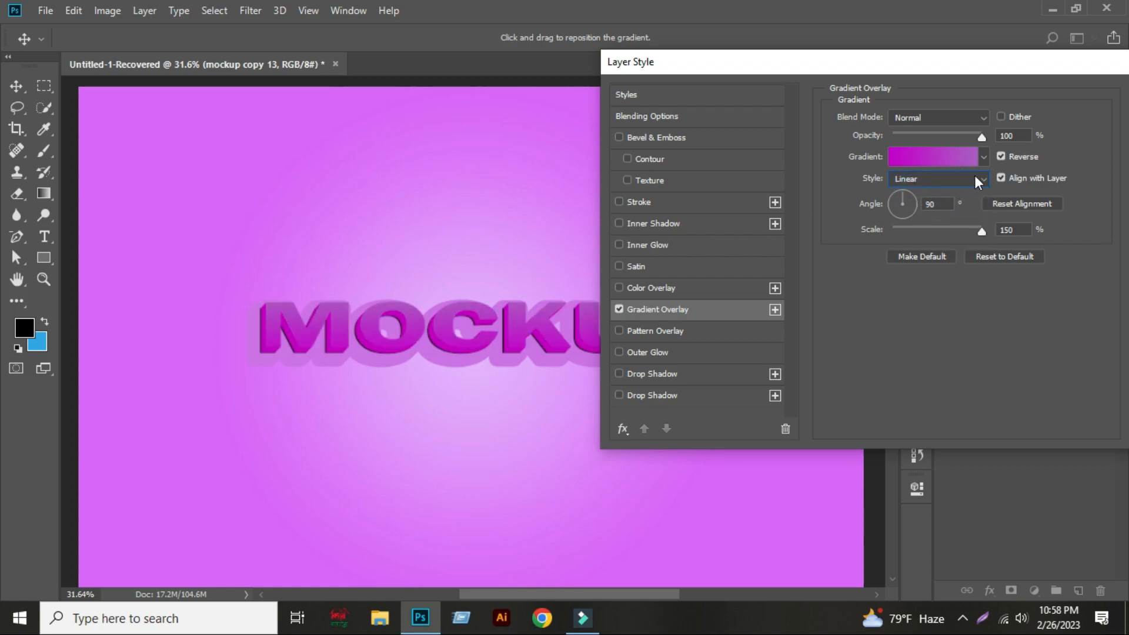
pyautogui.click(1000, 176)
pyautogui.click(1000, 157)
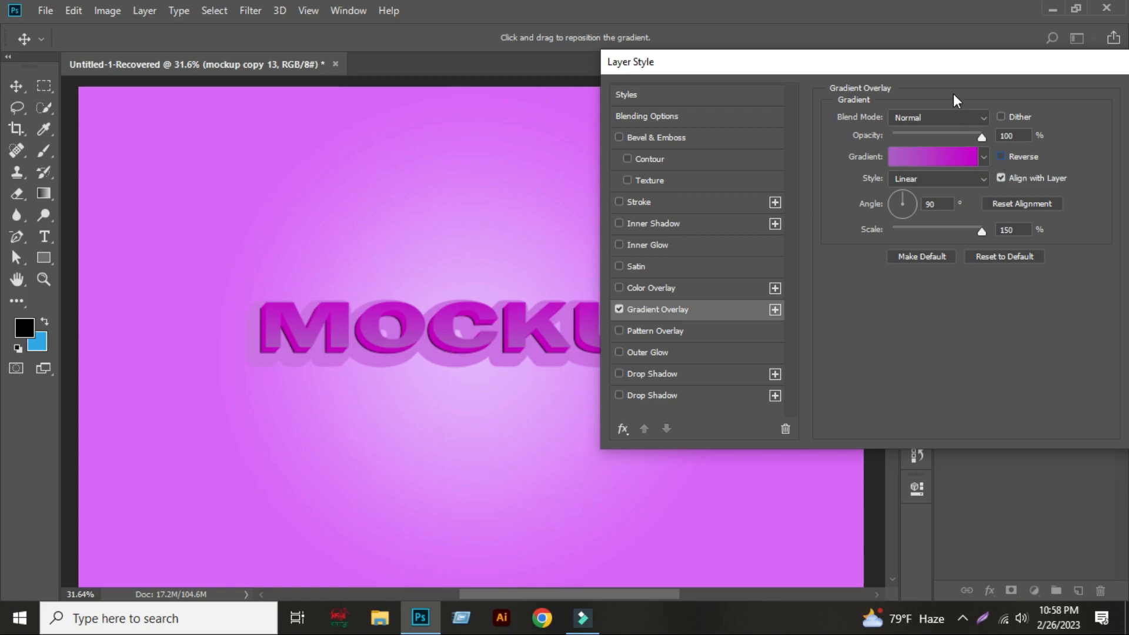
# - Add a white Screen Inner Shadow to the mockup copy 13 text with 100% opacity, 6 px distance and 0 px size
pyautogui.moveTo(895, 65); pyautogui.dragTo(855, 61)
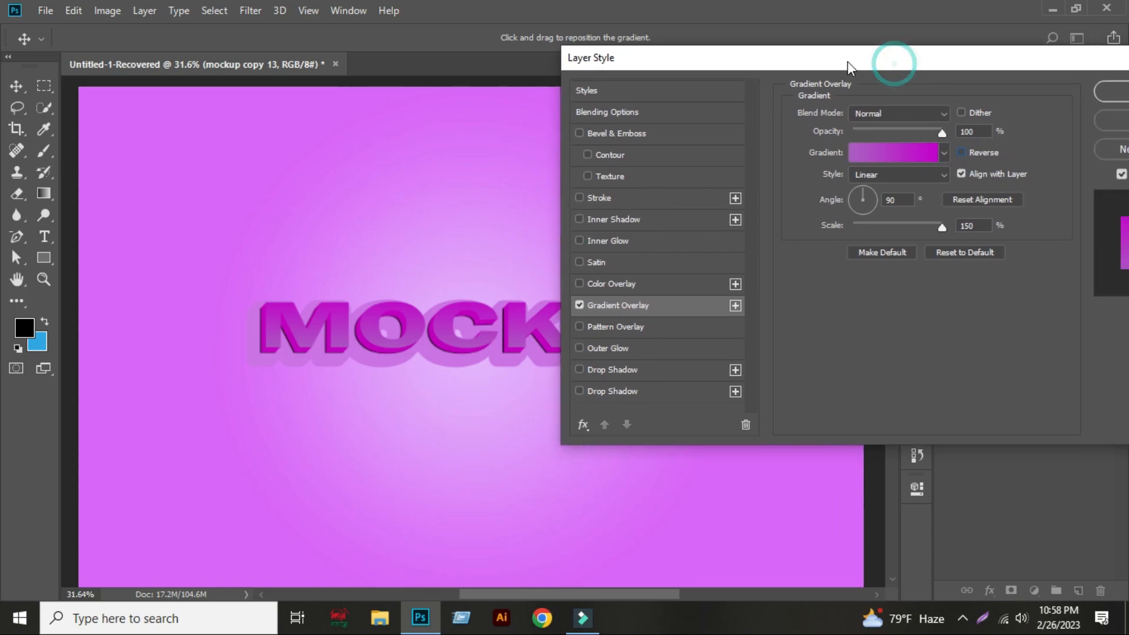
pyautogui.click(590, 218)
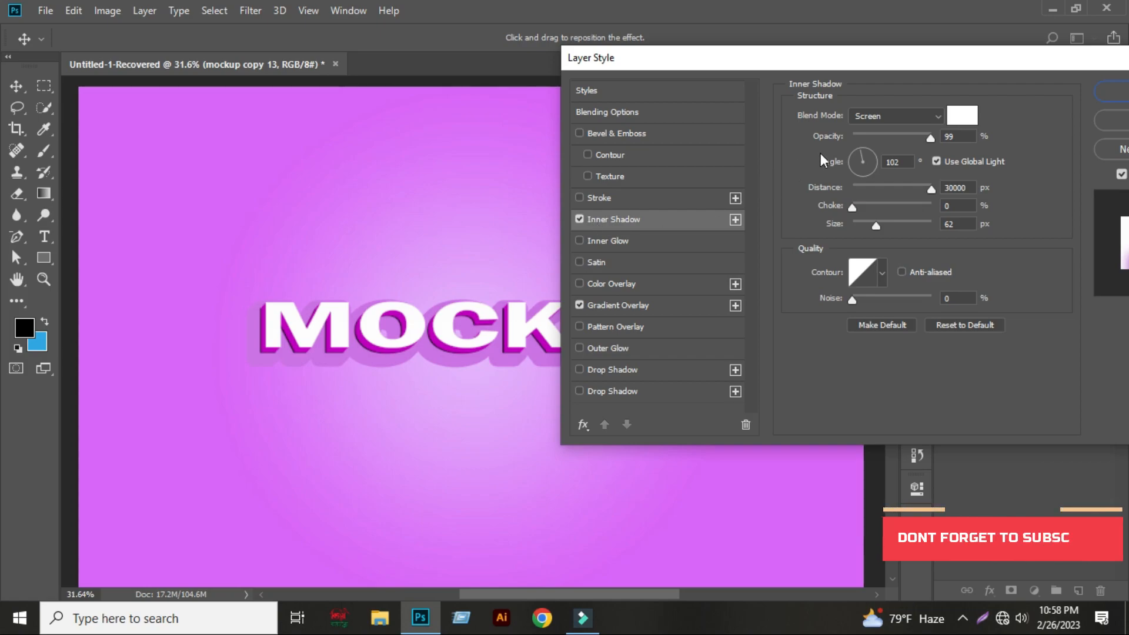
pyautogui.moveTo(858, 135); pyautogui.dragTo(940, 149)
pyautogui.moveTo(869, 186); pyautogui.dragTo(852, 221)
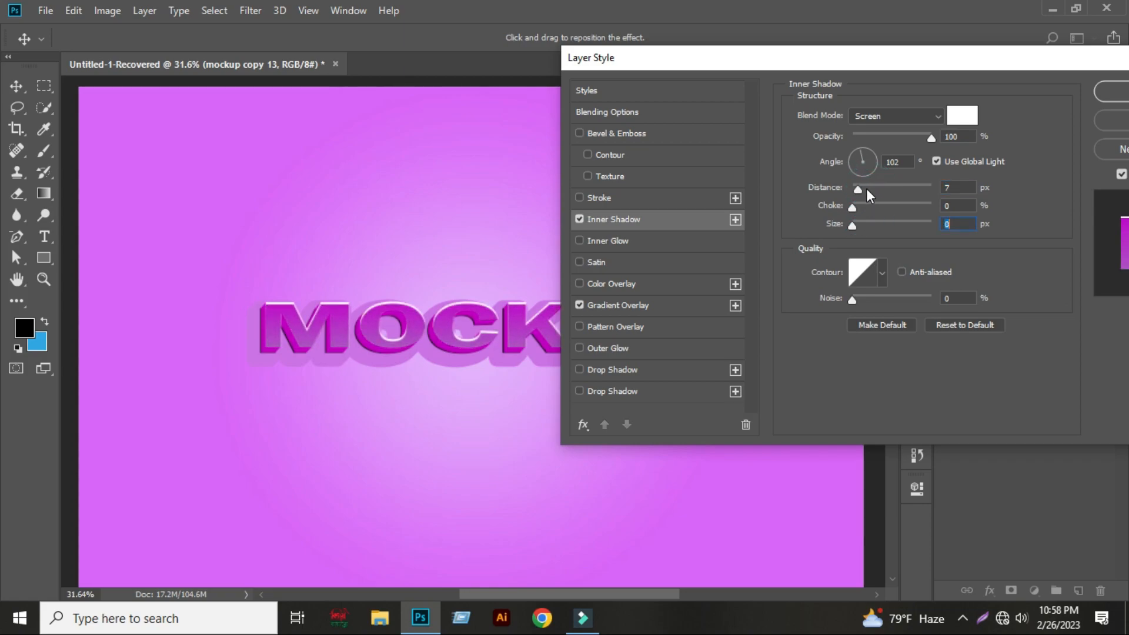
pyautogui.doubleClick(959, 188)
pyautogui.write('5')
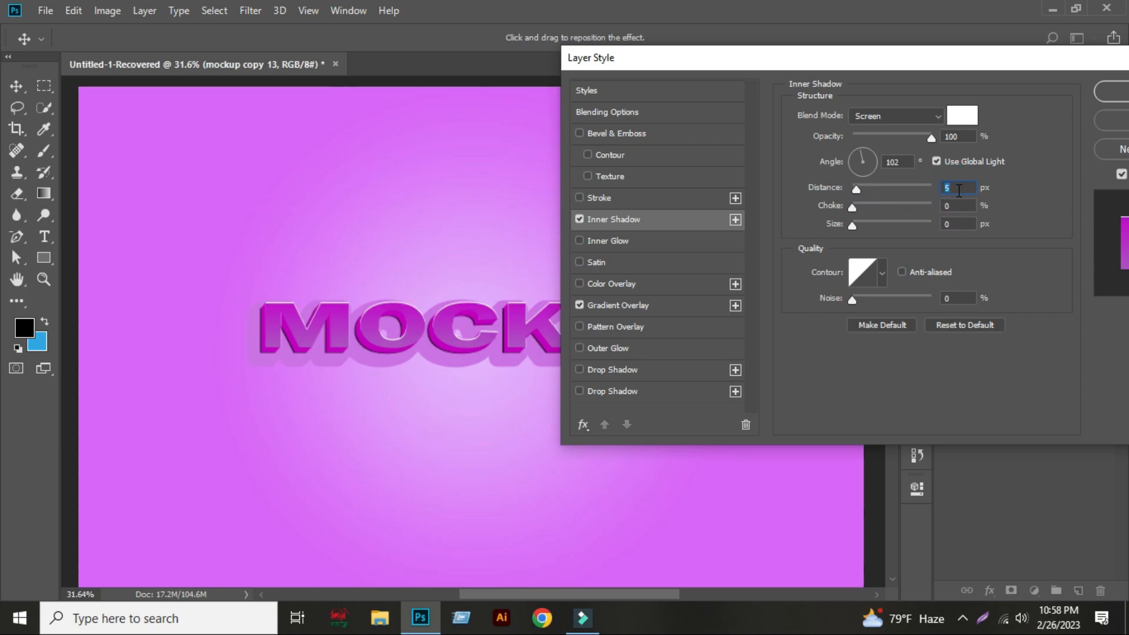
pyautogui.write('6')
# - Set the inner shadow's angle to 172°
pyautogui.click(857, 166)
pyautogui.moveTo(857, 167); pyautogui.dragTo(855, 165)
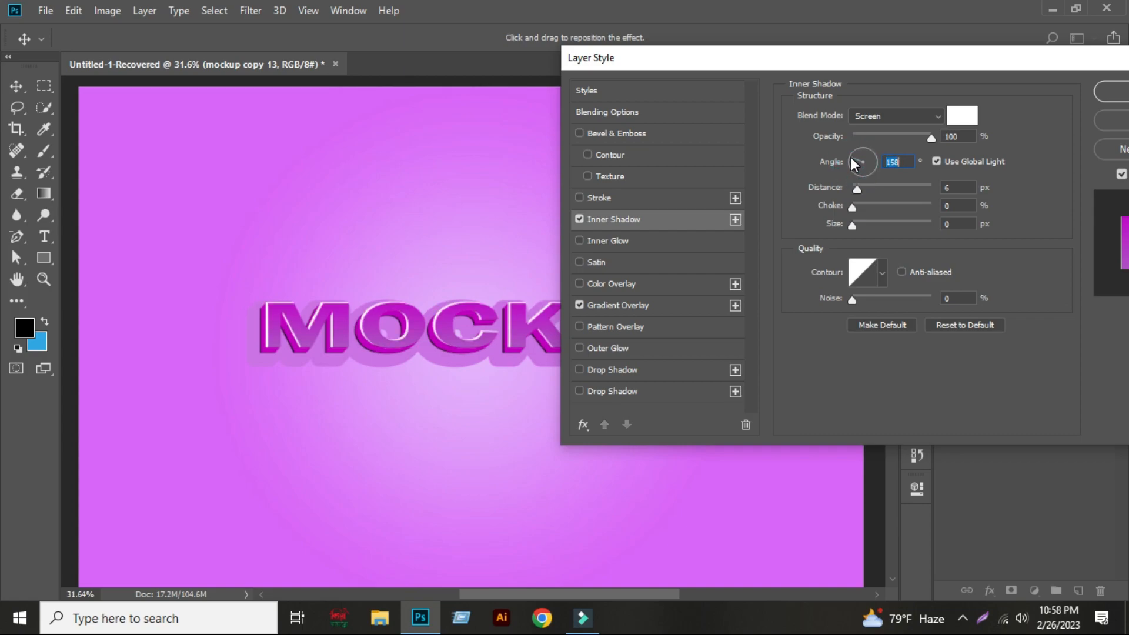
pyautogui.click(852, 161)
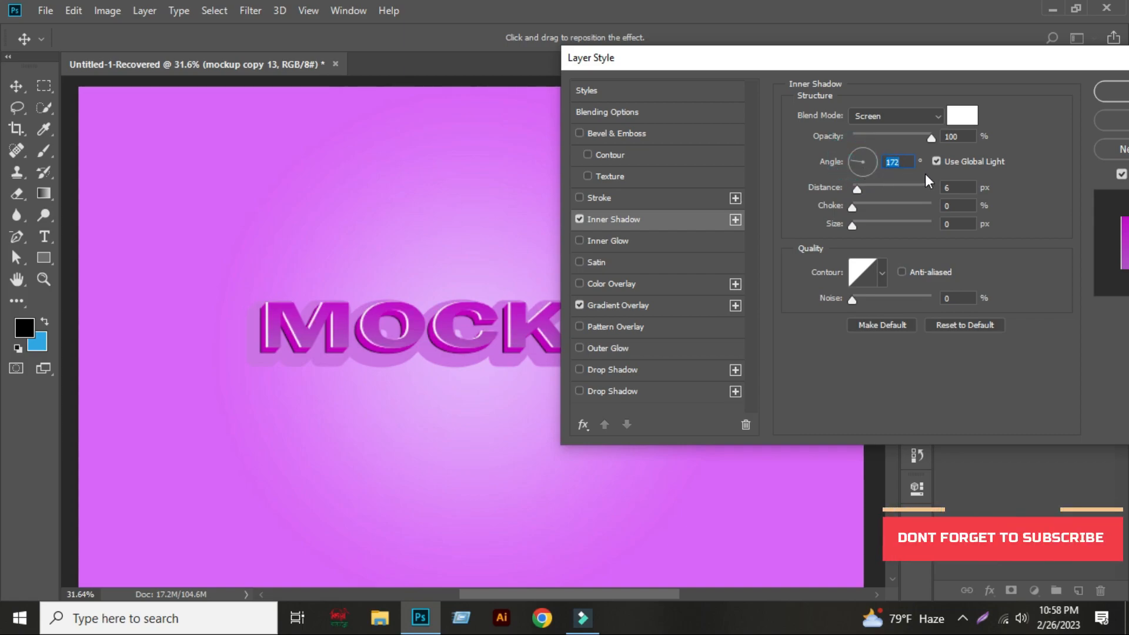
# - Fine-tune the inner shadow to 6 px distance and 2 px size, and apply the layer style
pyautogui.click(956, 188)
pyautogui.press('Down')
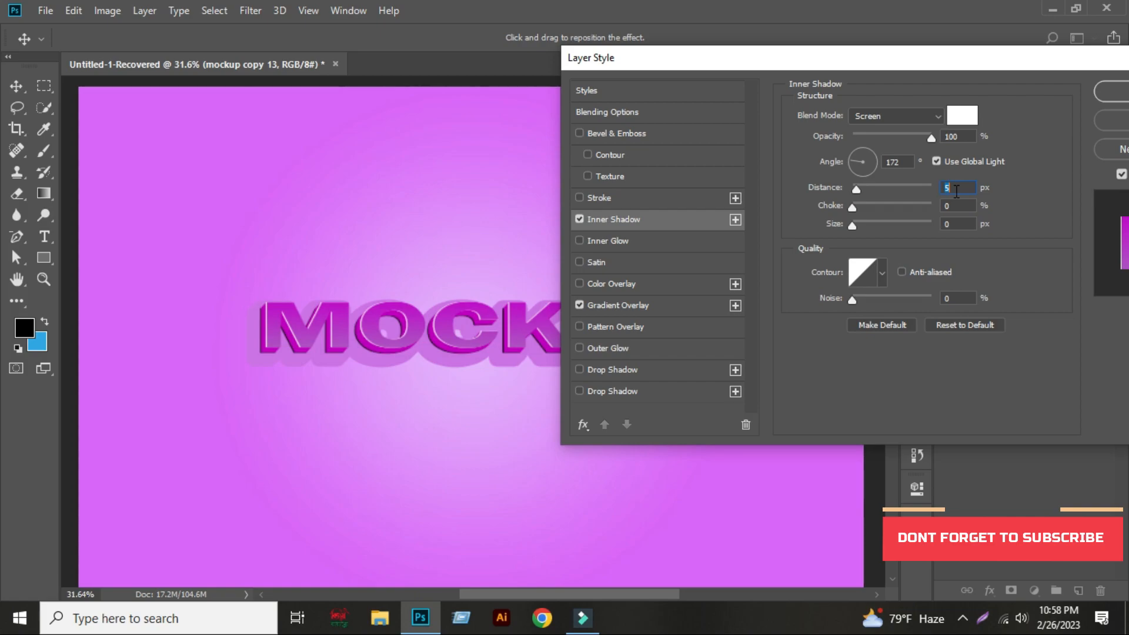
pyautogui.click(957, 223)
pyautogui.press('Up')
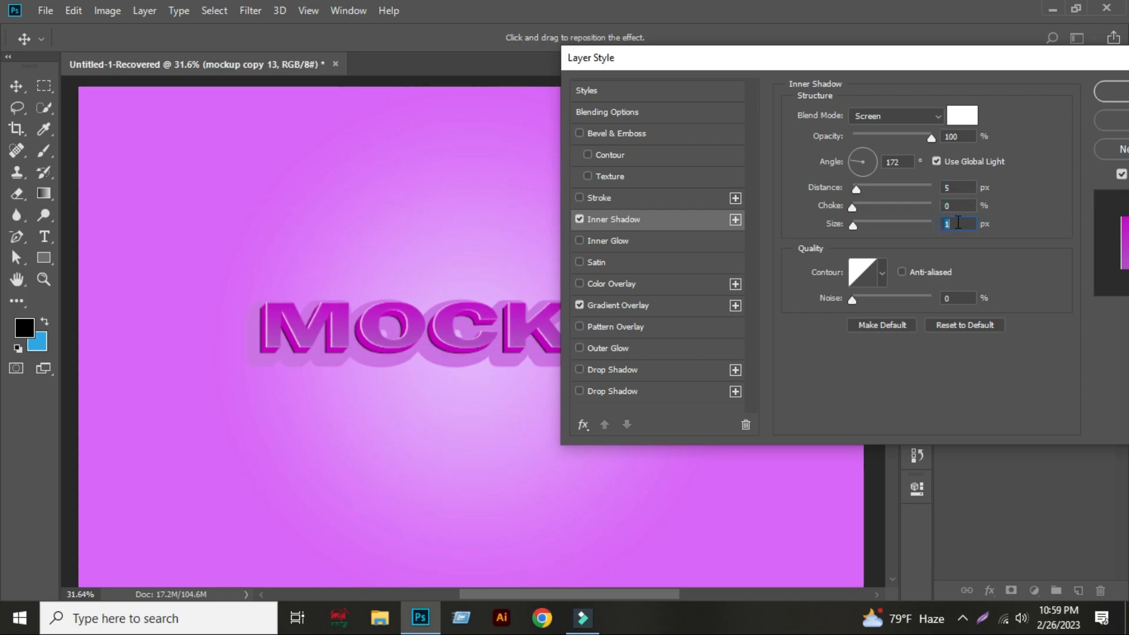
pyautogui.click(956, 187)
pyautogui.press('Up')
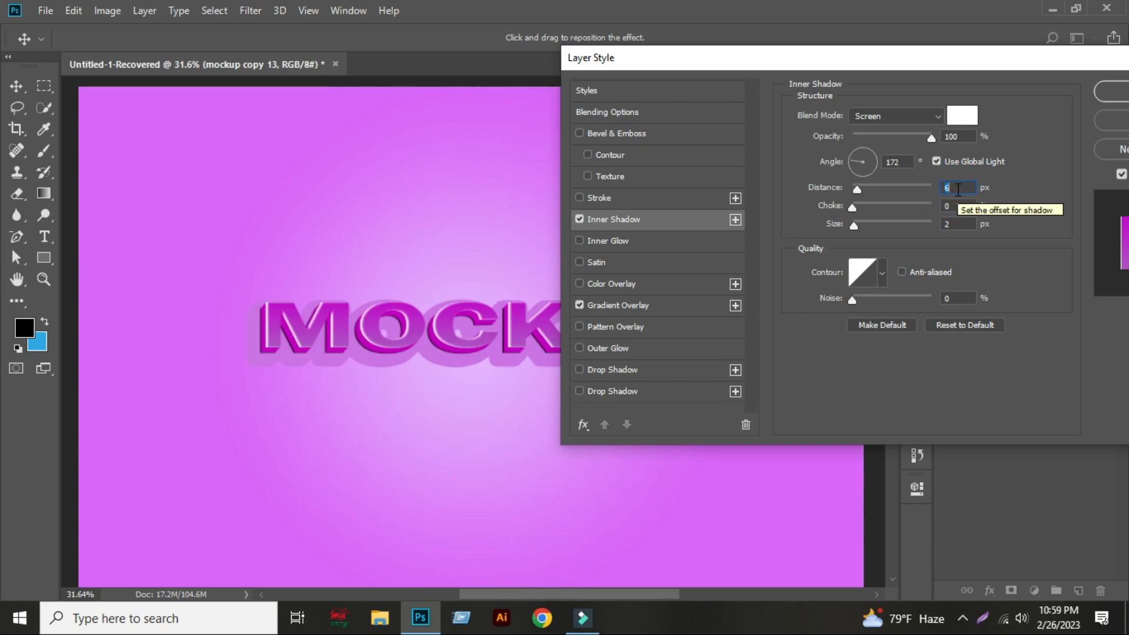
pyautogui.moveTo(930, 59); pyautogui.dragTo(594, 402)
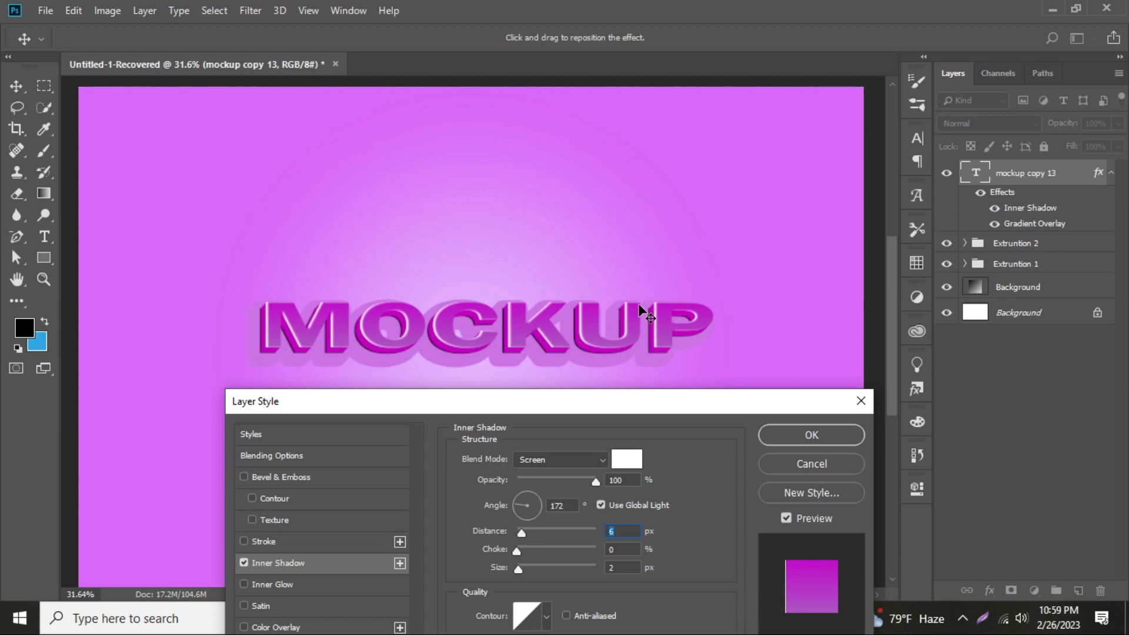
pyautogui.click(804, 434)
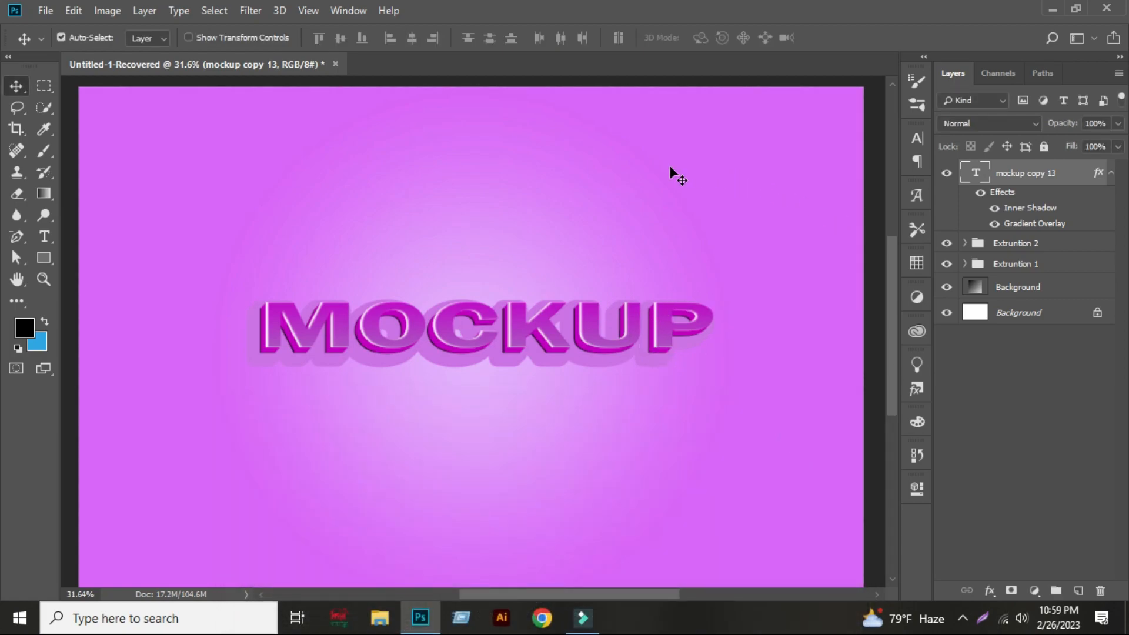
# - Expand the Extruntion 1 group and open the Stroke effect settings of its mockup copy 7 layer
pyautogui.click(1111, 173)
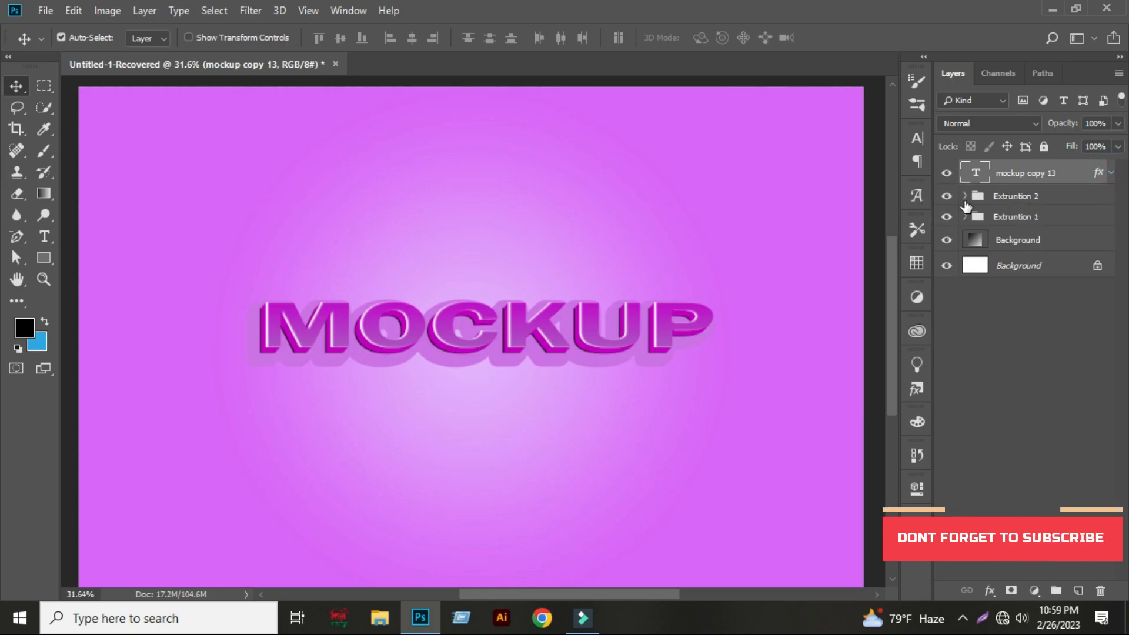
pyautogui.click(964, 195)
pyautogui.click(964, 196)
pyautogui.click(971, 220)
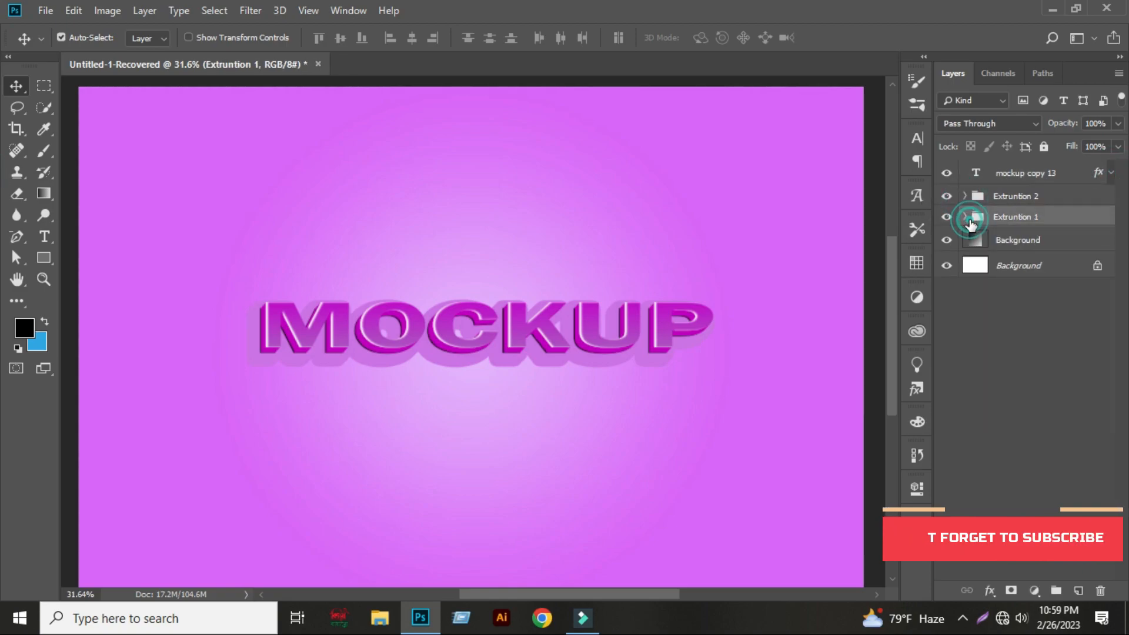
pyautogui.click(965, 216)
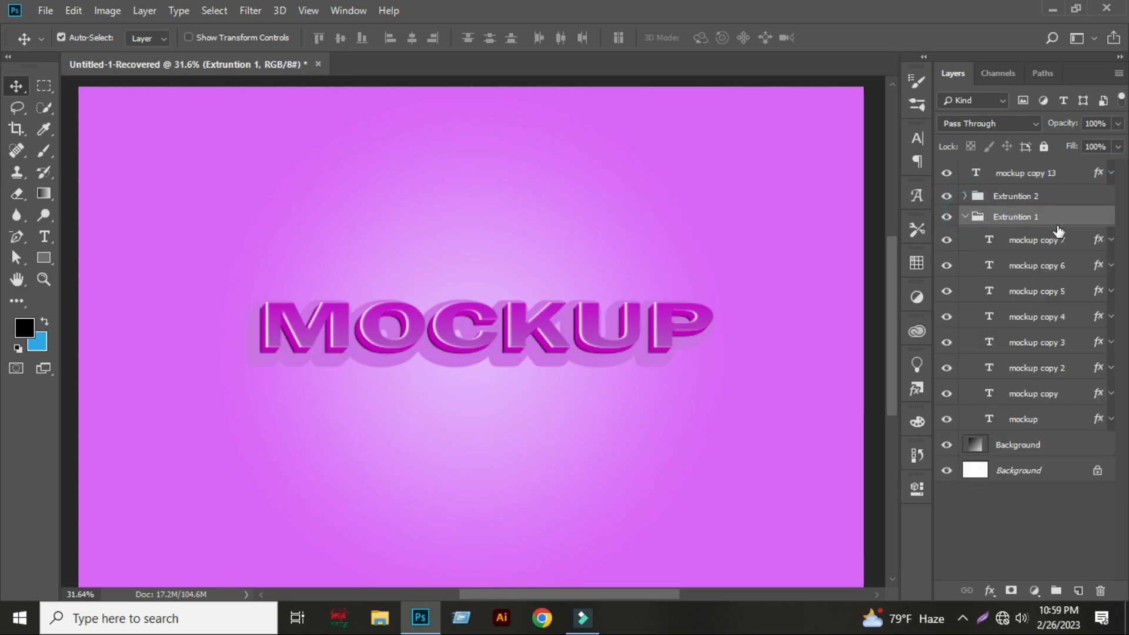
pyautogui.click(1111, 240)
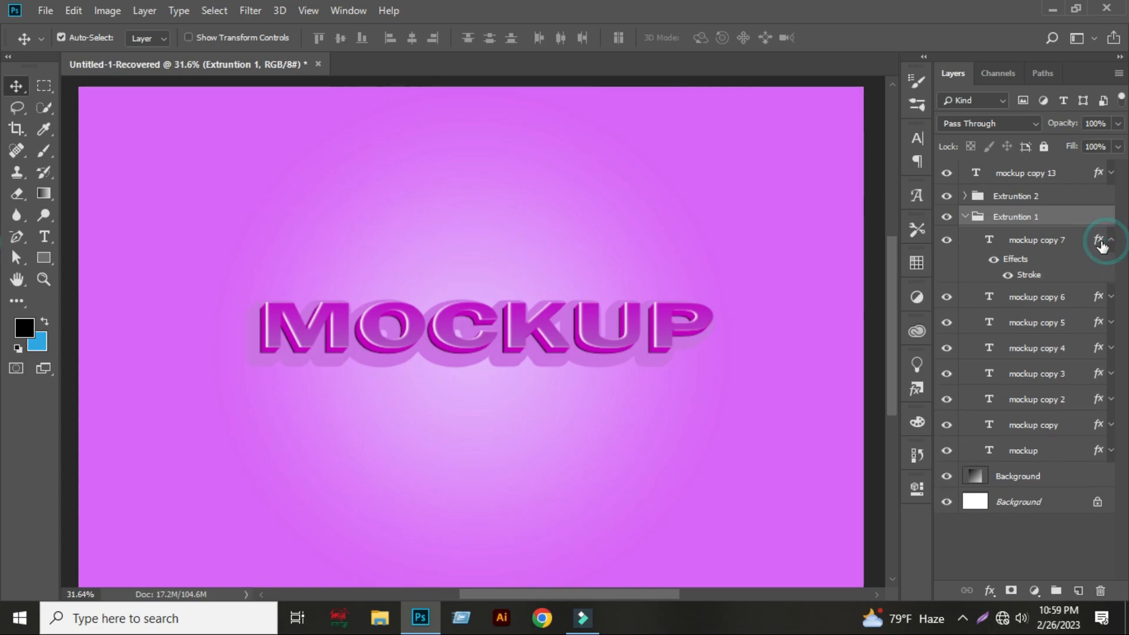
pyautogui.click(1031, 276)
pyautogui.doubleClick(1032, 277)
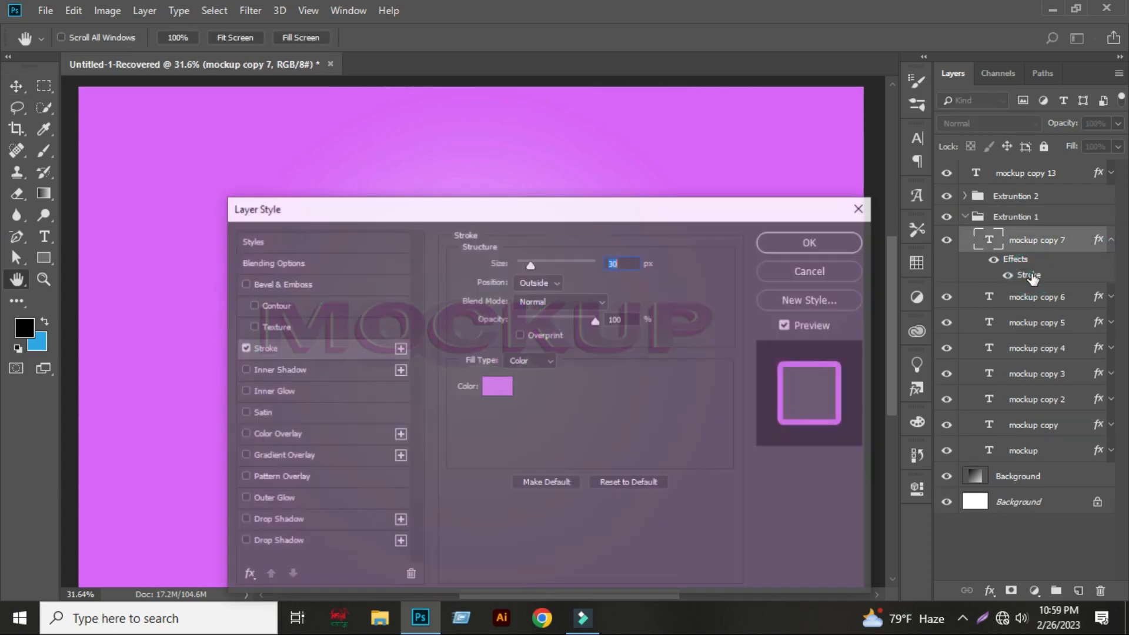
pyautogui.moveTo(519, 219); pyautogui.dragTo(889, 83)
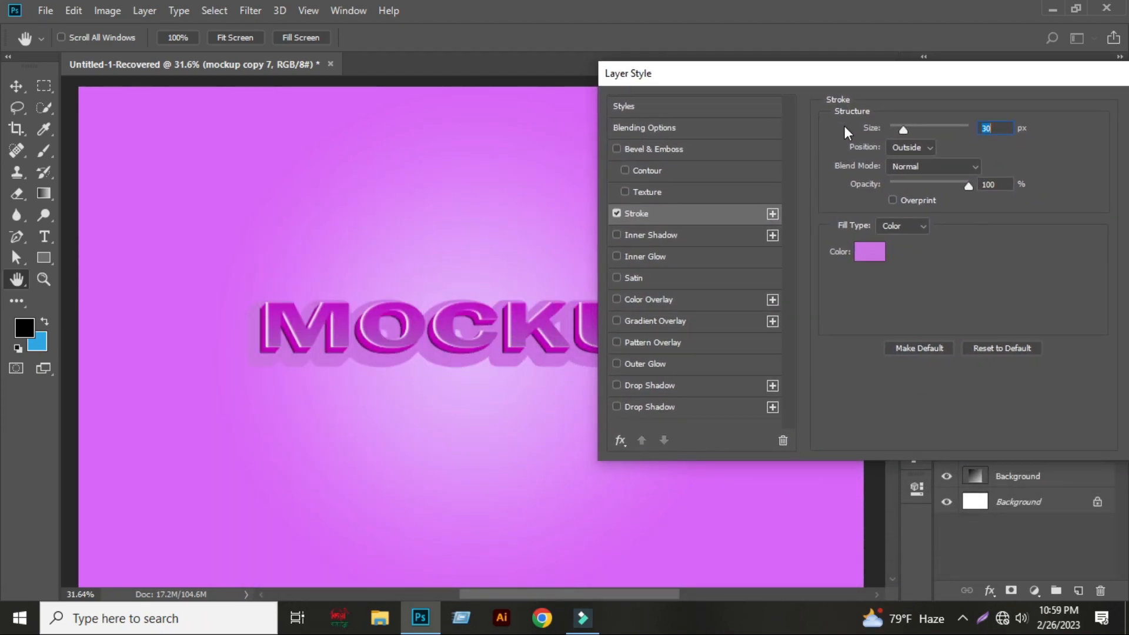
# - Enable Outer Glow on mockup copy 7 and set the layer's stroke size to 31 px
pyautogui.click(624, 361)
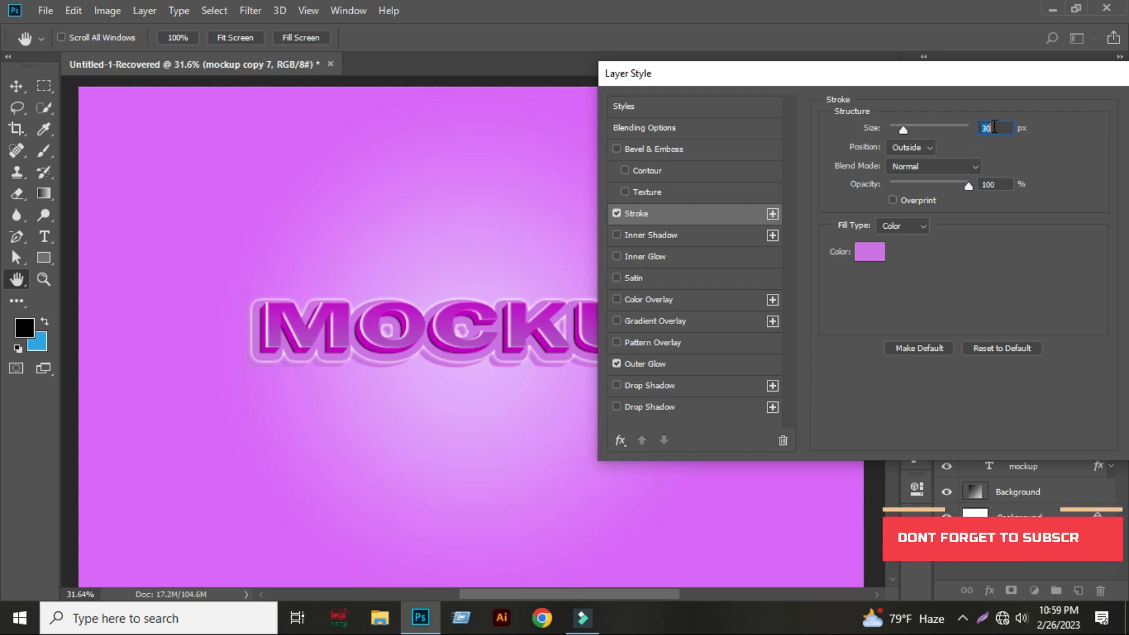
pyautogui.press('Down')
pyautogui.press('Down')
pyautogui.press('Down')
pyautogui.press('Down')
pyautogui.press('Down')
pyautogui.press('Down')
pyautogui.press('Down')
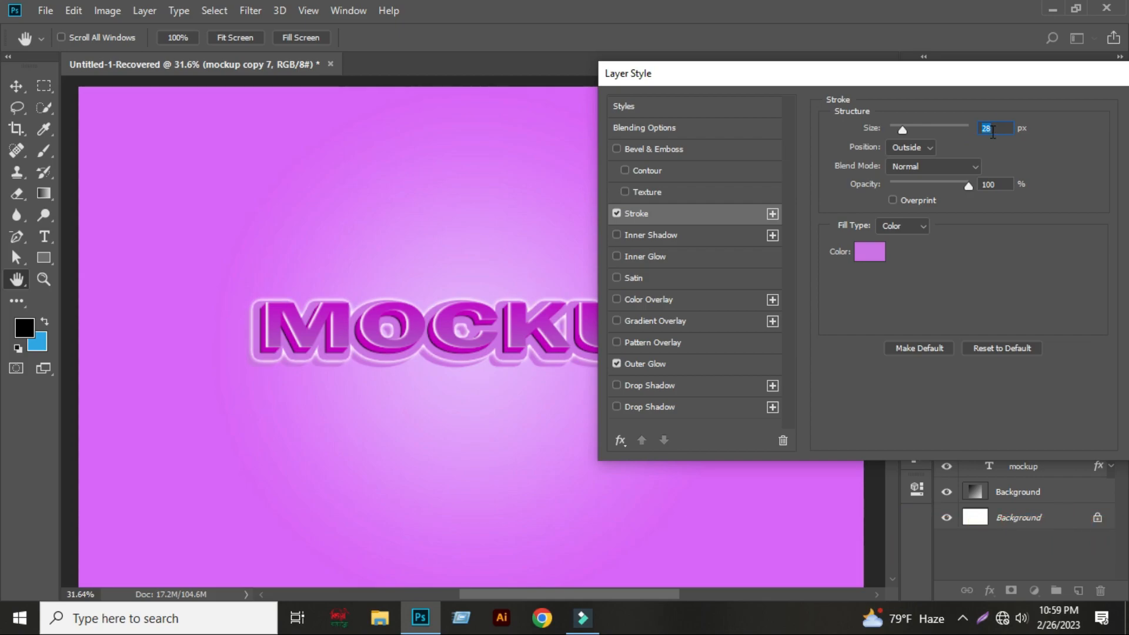
pyautogui.press('Down')
pyautogui.press('Down')
pyautogui.press('Down')
pyautogui.press('Down')
pyautogui.press('Down')
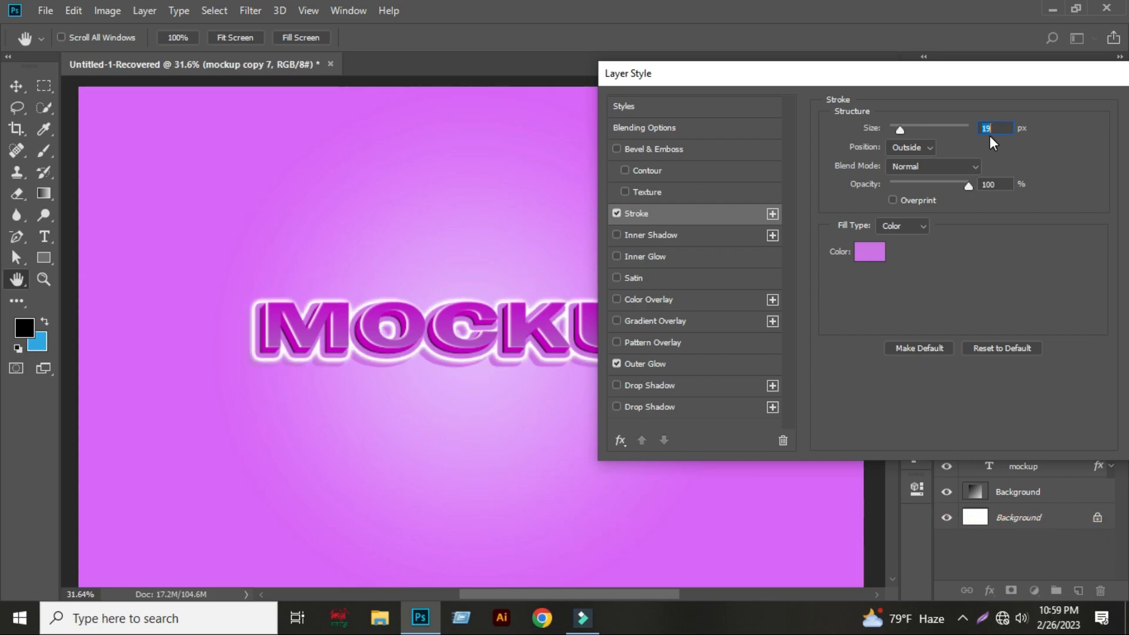
pyautogui.press('Up')
pyautogui.press('Up')
pyautogui.press('Up')
pyautogui.press('Up')
pyautogui.press('Up')
pyautogui.press('Up')
pyautogui.press('Up')
pyautogui.press('Up')
pyautogui.press('Up')
pyautogui.press('Up')
pyautogui.press('Up')
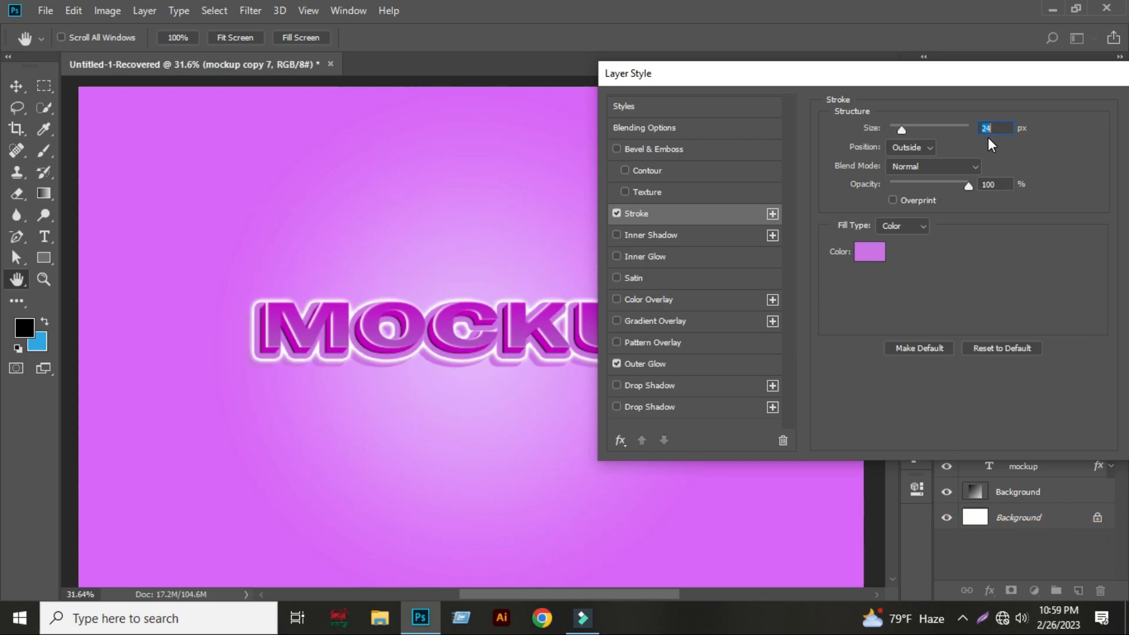
pyautogui.press('Up')
pyautogui.press('Up')
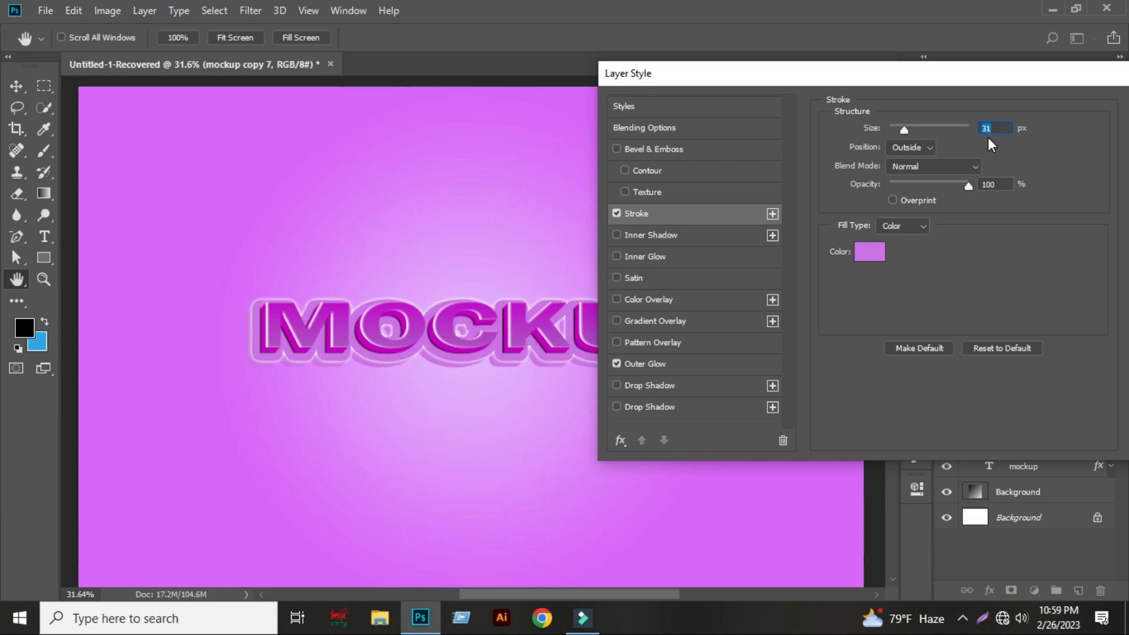
# - Set the outer glow's spread to 51% and its size to 39 px
pyautogui.click(647, 363)
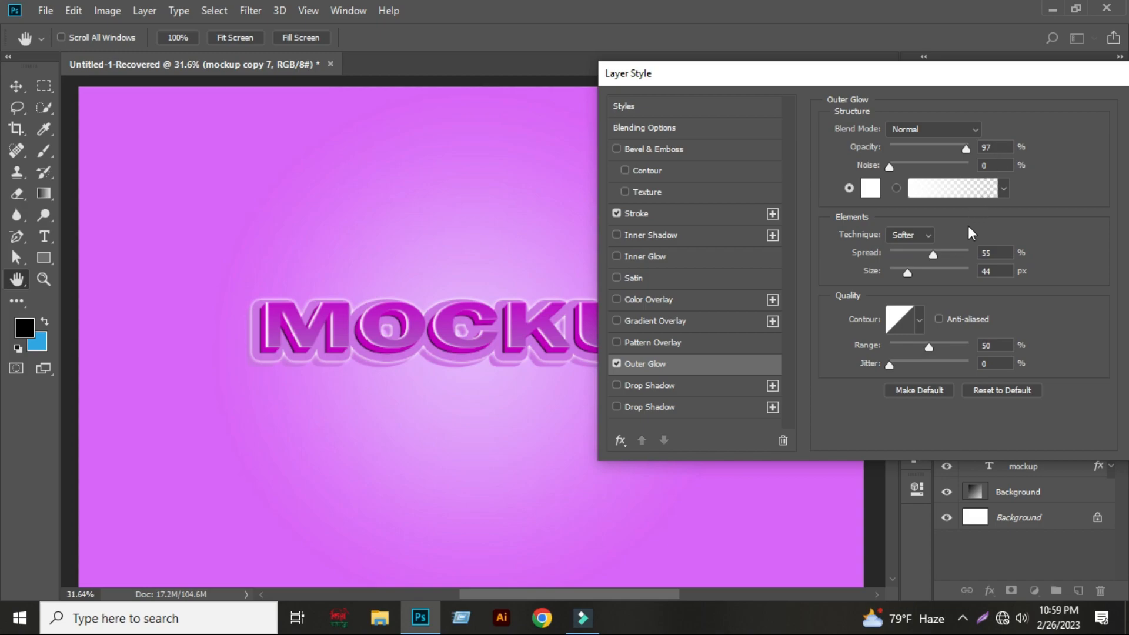
pyautogui.click(995, 251)
pyautogui.press('Down')
pyautogui.press('Down')
pyautogui.press('Down')
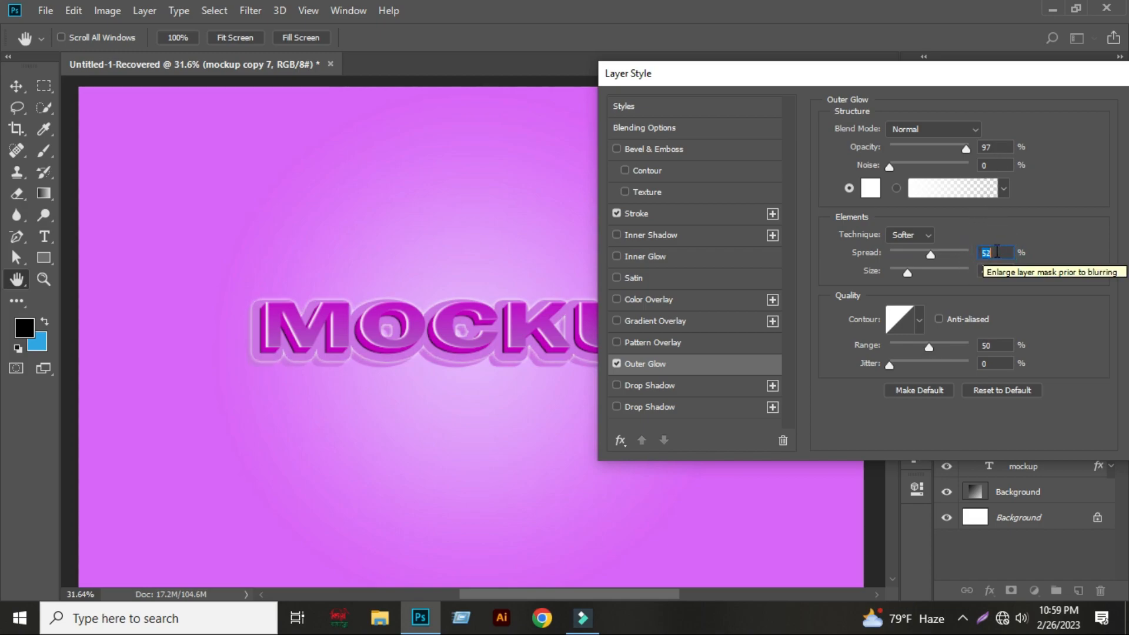
pyautogui.press('Down')
pyautogui.click(992, 270)
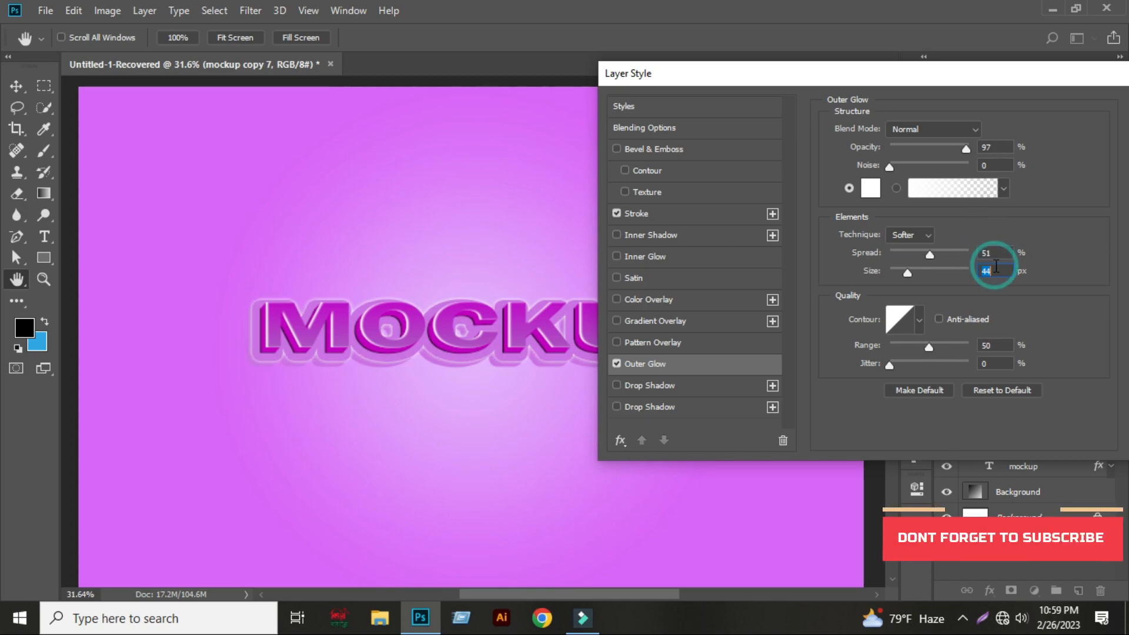
pyautogui.press('Down')
pyautogui.press('Down')
pyautogui.press('Down')
pyautogui.press('Down')
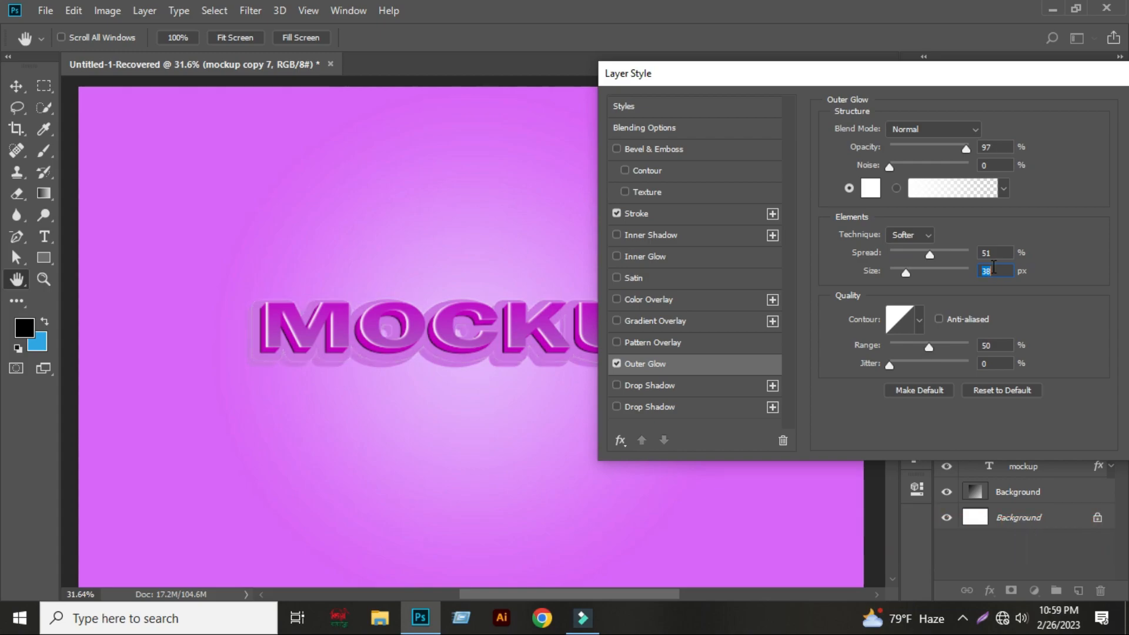
pyautogui.press('Up')
pyautogui.moveTo(848, 77); pyautogui.dragTo(833, 102)
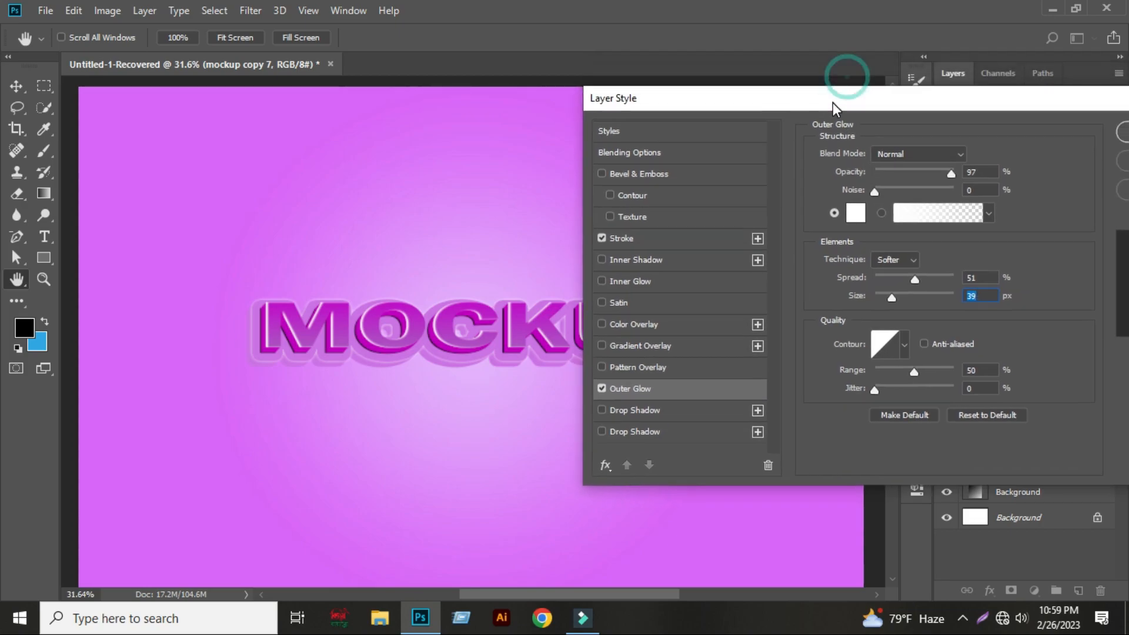
# - Set the stroke size of mockup copy 7 to 30 px and apply the layer style
pyautogui.click(664, 391)
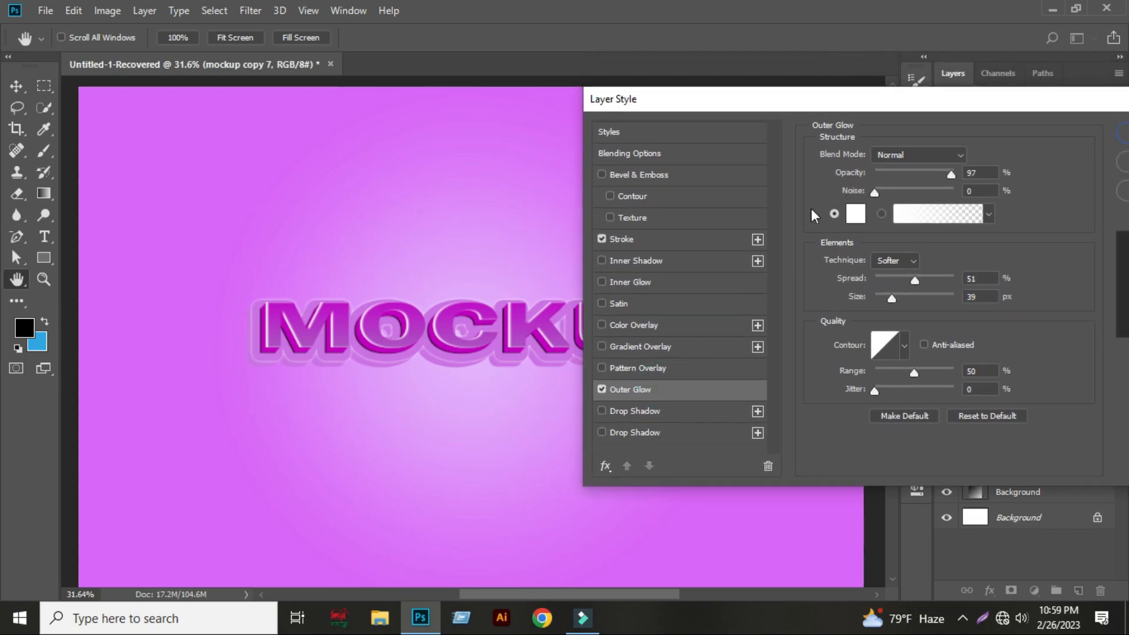
pyautogui.click(655, 239)
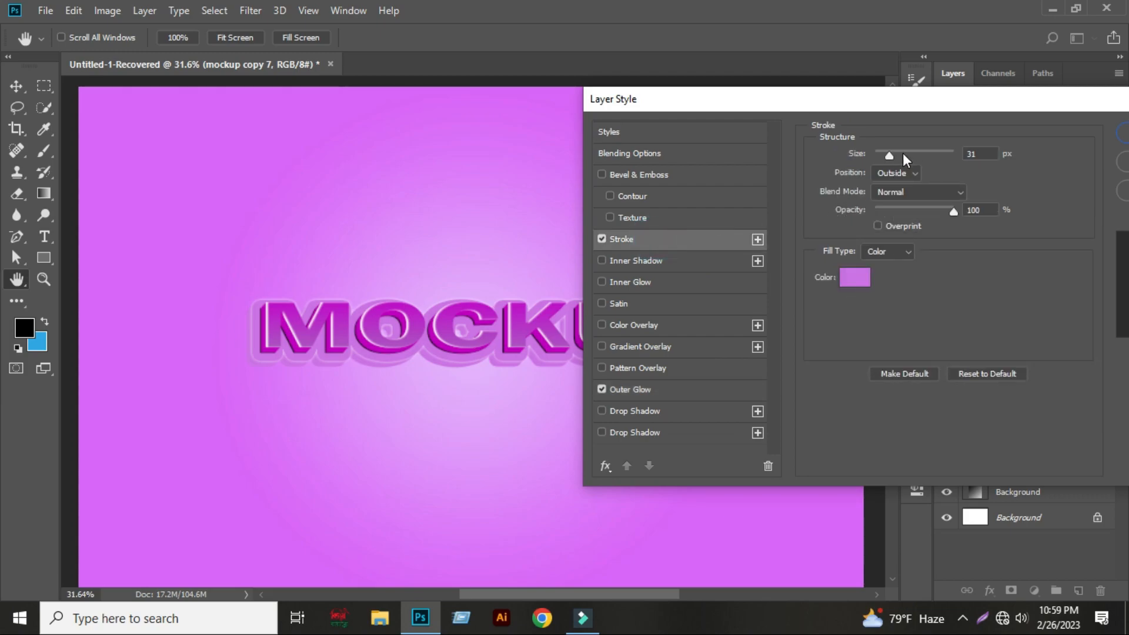
pyautogui.moveTo(889, 157); pyautogui.dragTo(887, 158)
pyautogui.click(981, 153)
pyautogui.press('Up')
pyautogui.press('Up')
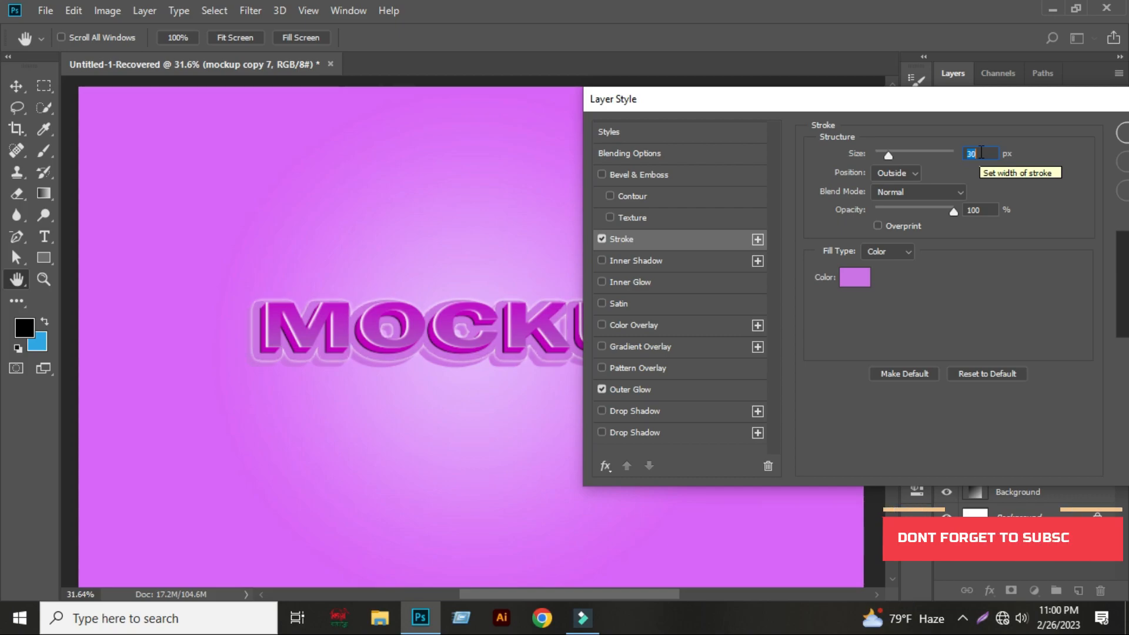
pyautogui.moveTo(872, 100); pyautogui.dragTo(798, 121)
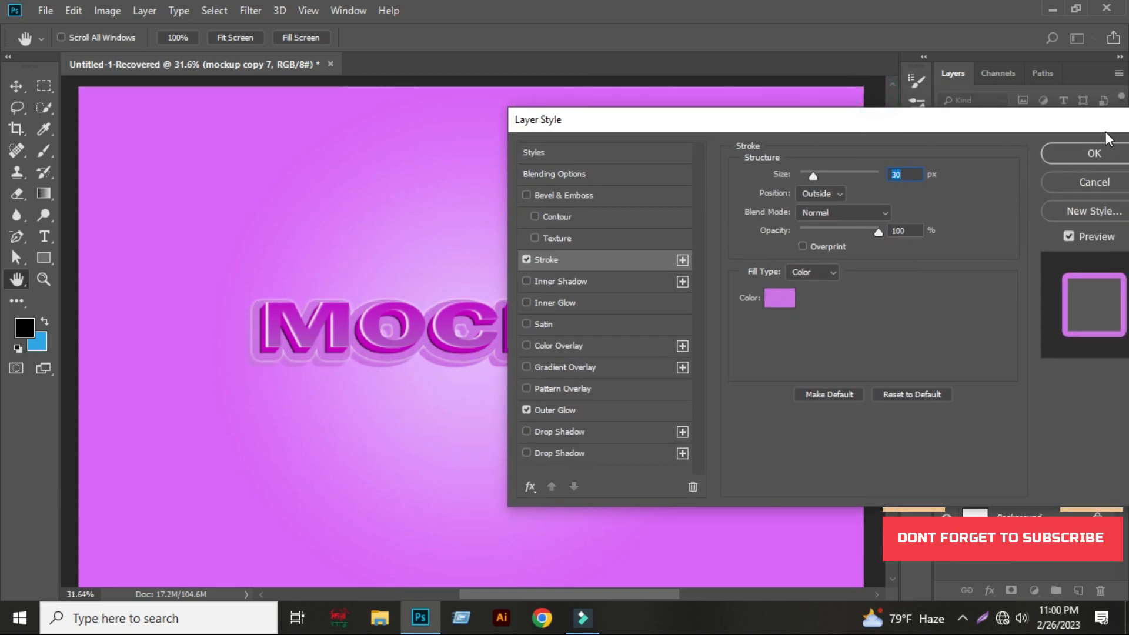
pyautogui.click(1074, 153)
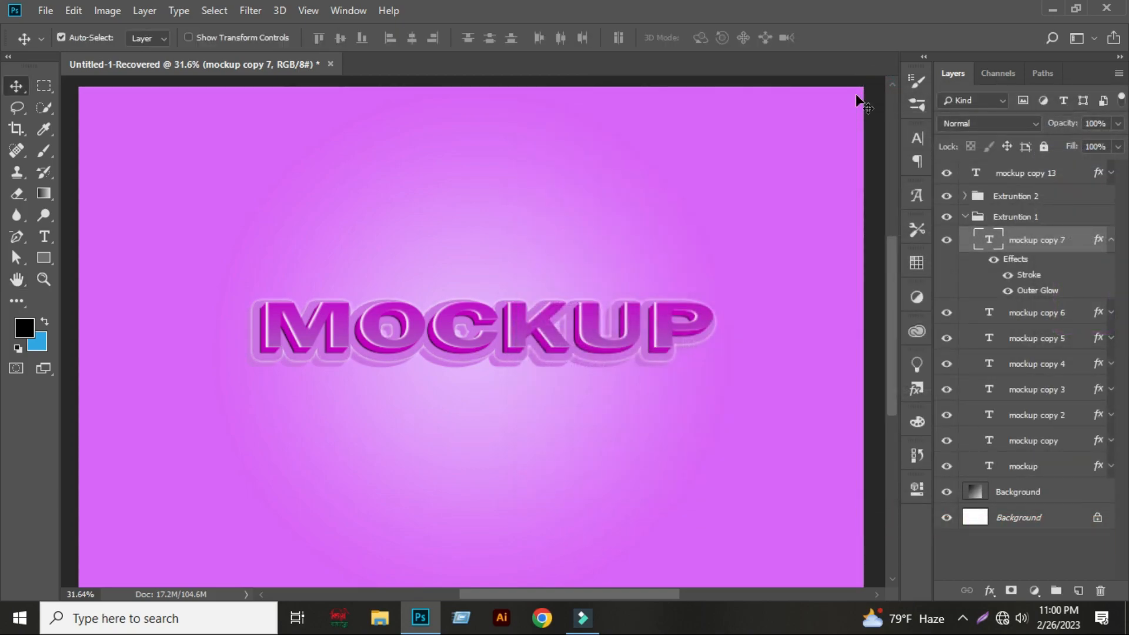
# - Collapse the Extruntion 1 group and give it a drop shadow with 52% opacity and 16 px size
pyautogui.click(965, 216)
pyautogui.click(1018, 283)
pyautogui.click(1003, 217)
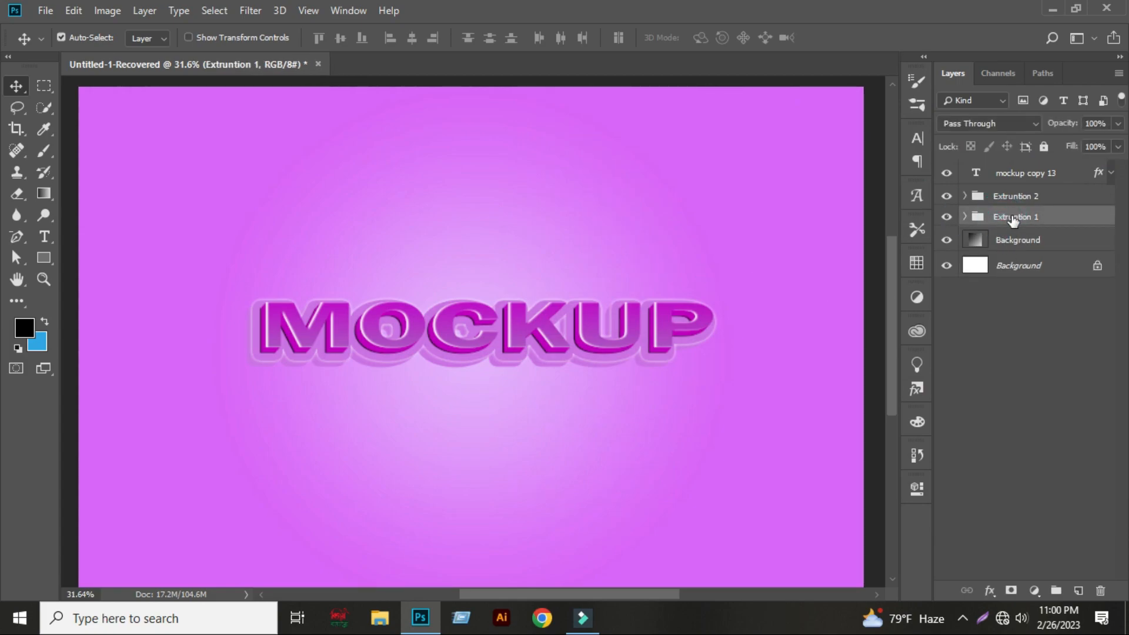
pyautogui.click(989, 590)
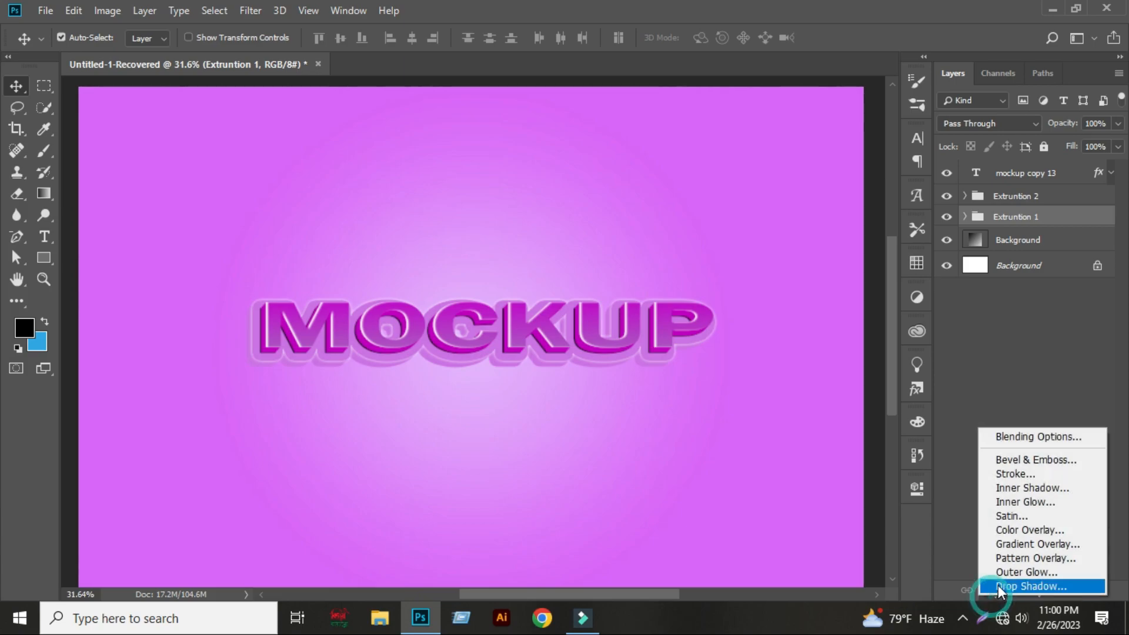
pyautogui.click(999, 581)
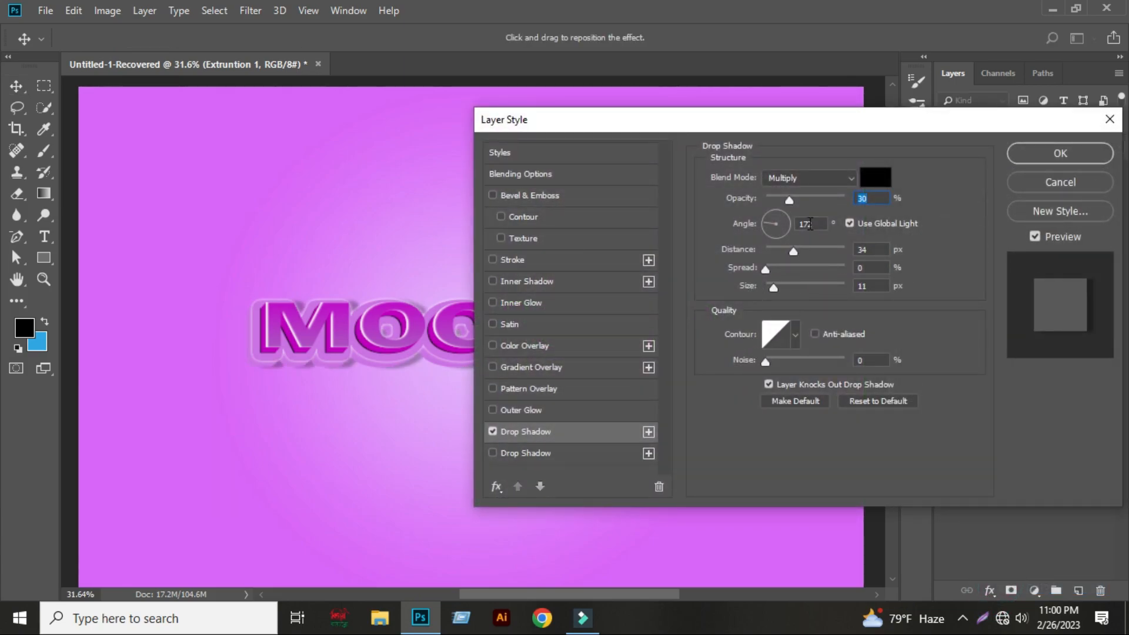
pyautogui.moveTo(791, 199); pyautogui.dragTo(806, 196)
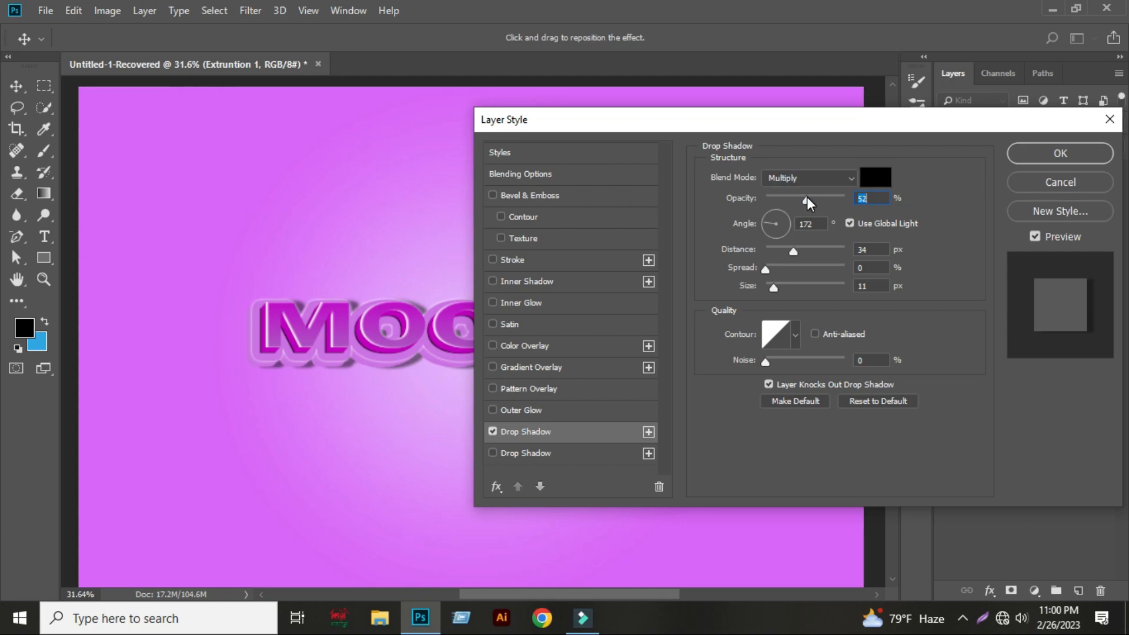
pyautogui.moveTo(758, 129); pyautogui.dragTo(910, 225)
pyautogui.moveTo(924, 367); pyautogui.dragTo(926, 365)
pyautogui.moveTo(921, 207); pyautogui.dragTo(754, 206)
pyautogui.click(1042, 235)
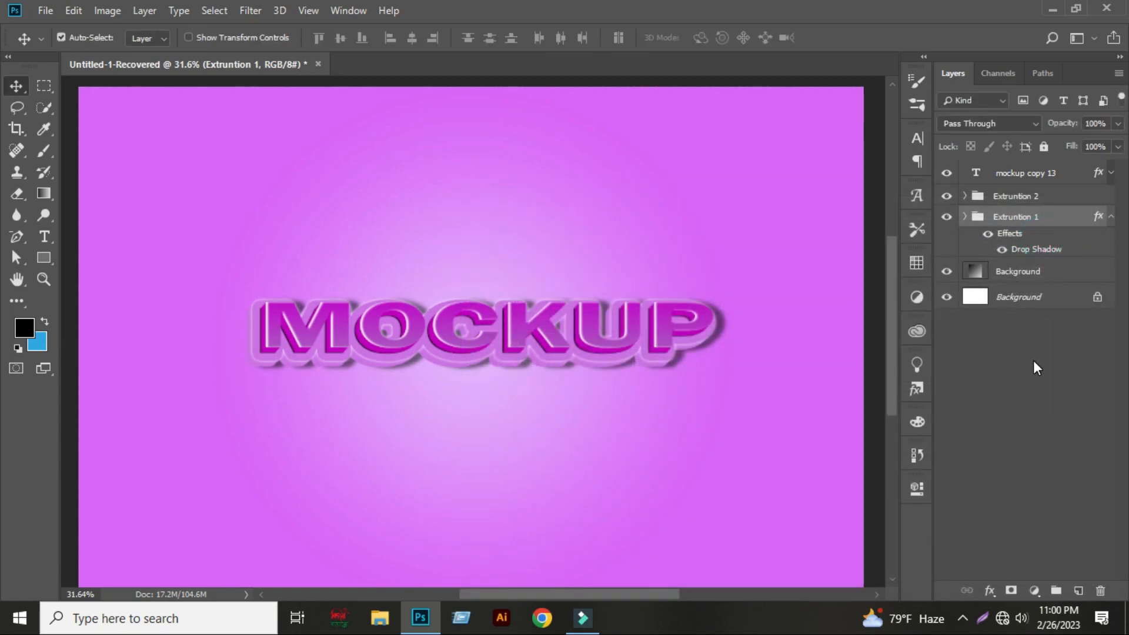
# - Add a second drop shadow to the Extruntion 1 group with 69 px distance, 0% spread and 84 px size
pyautogui.doubleClick(1034, 250)
pyautogui.moveTo(834, 210); pyautogui.dragTo(1017, 65)
pyautogui.click(816, 368)
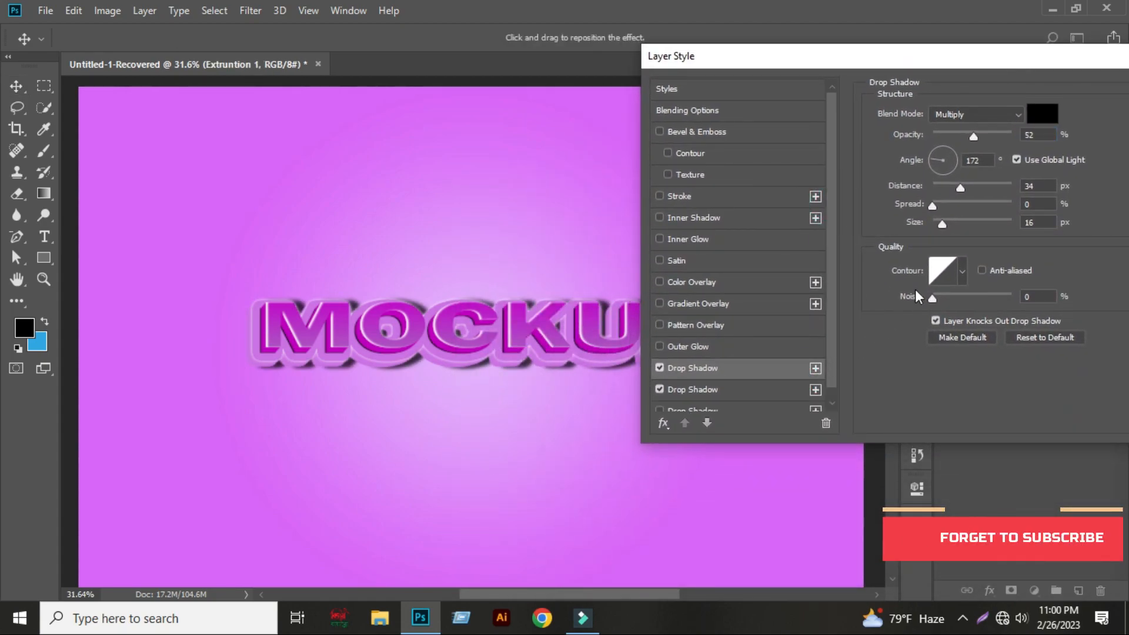
pyautogui.moveTo(946, 222)
pyautogui.mouseDown()
pyautogui.moveTo(973, 185)
pyautogui.moveTo(940, 206)
pyautogui.mouseUp()
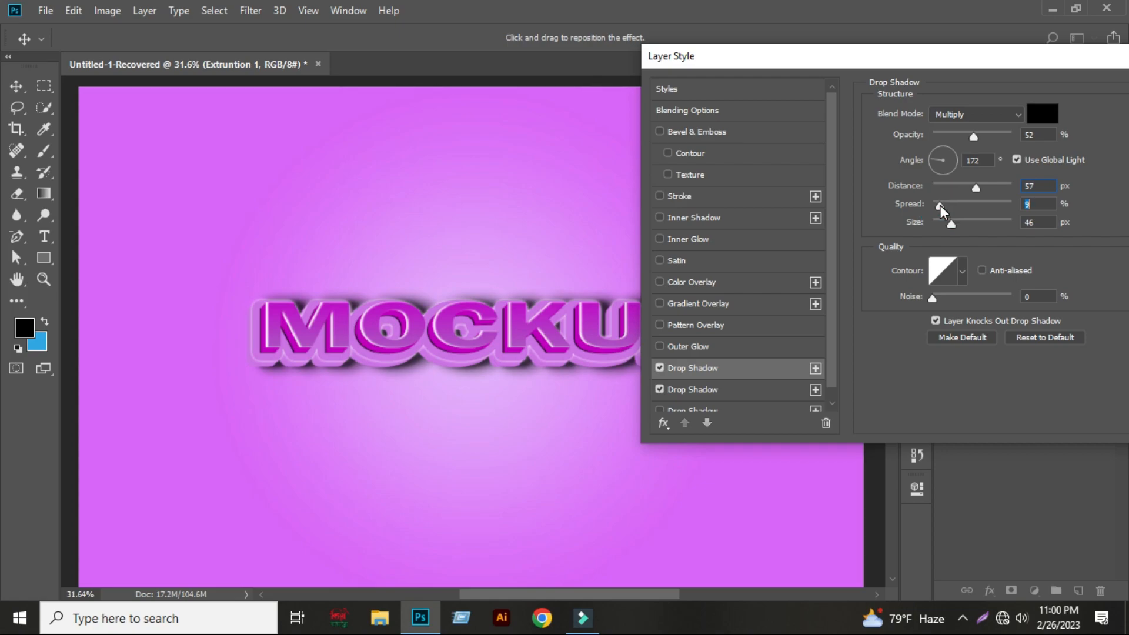
pyautogui.moveTo(902, 59); pyautogui.dragTo(883, 214)
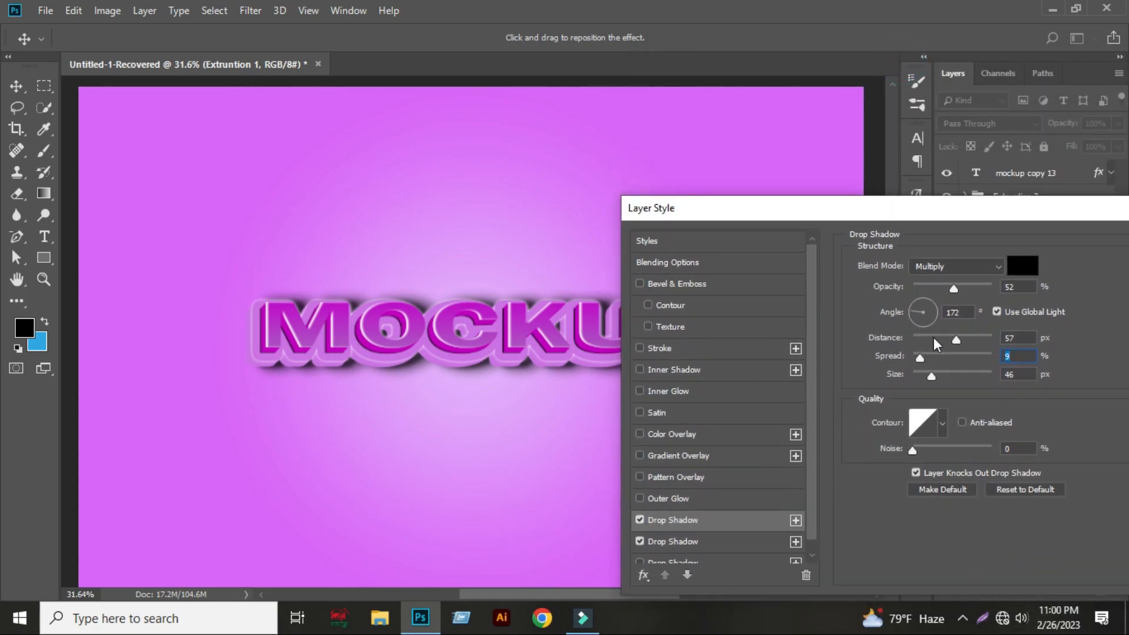
pyautogui.moveTo(943, 372)
pyautogui.mouseDown()
pyautogui.moveTo(926, 353)
pyautogui.moveTo(905, 357)
pyautogui.moveTo(961, 333)
pyautogui.moveTo(944, 376)
pyautogui.mouseUp()
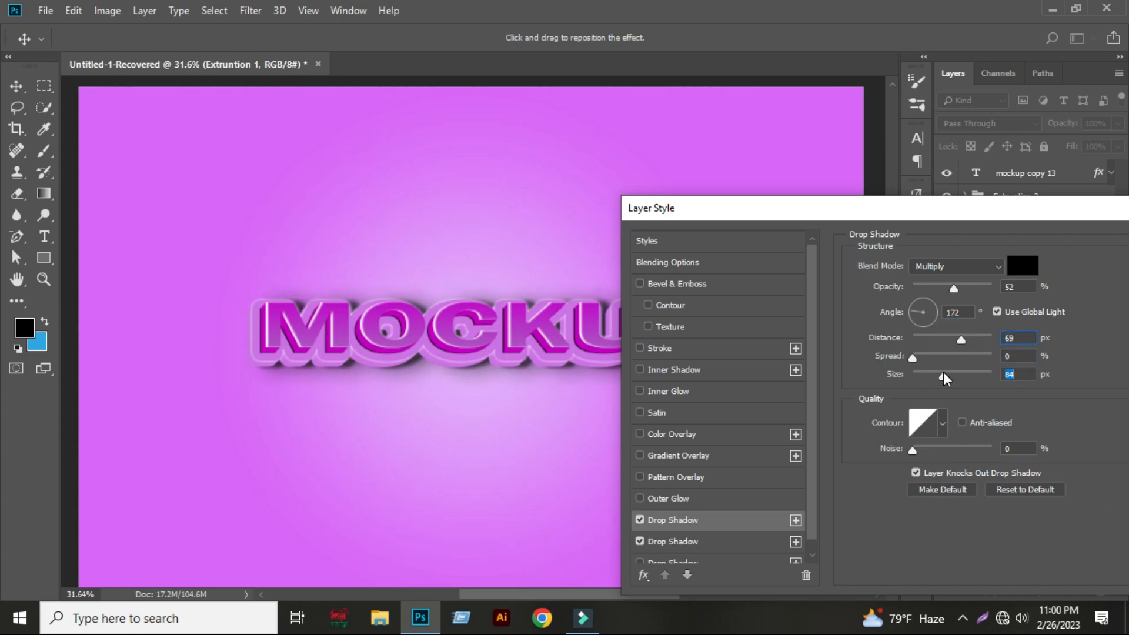
# - Set the angle of the second drop shadow to 141°
pyautogui.click(912, 316)
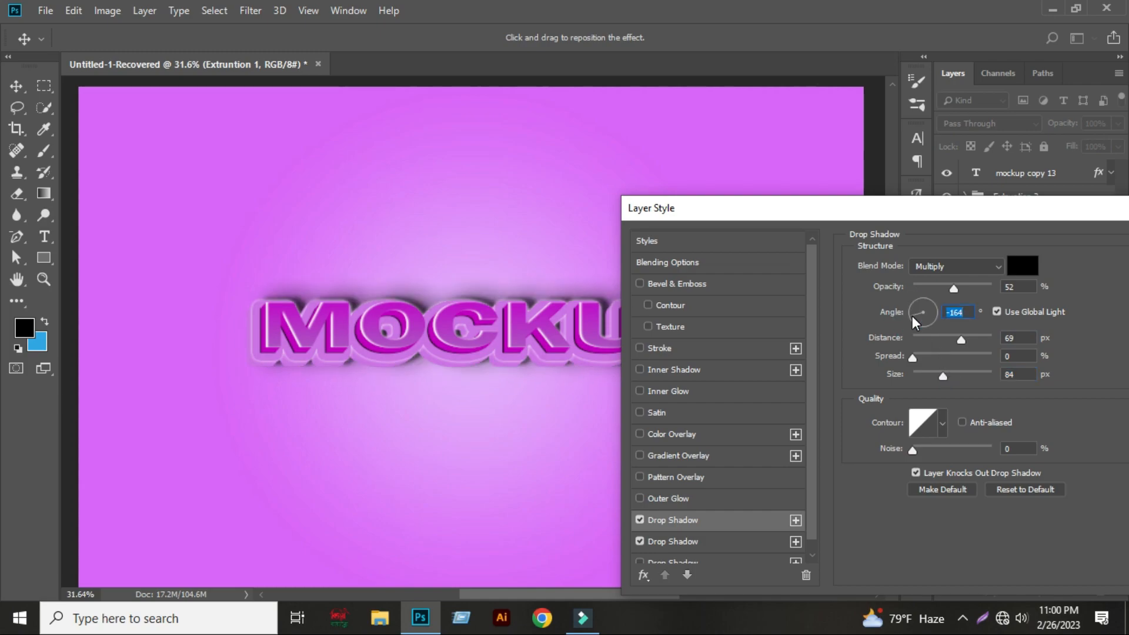
pyautogui.click(912, 301)
pyautogui.moveTo(912, 304); pyautogui.dragTo(912, 305)
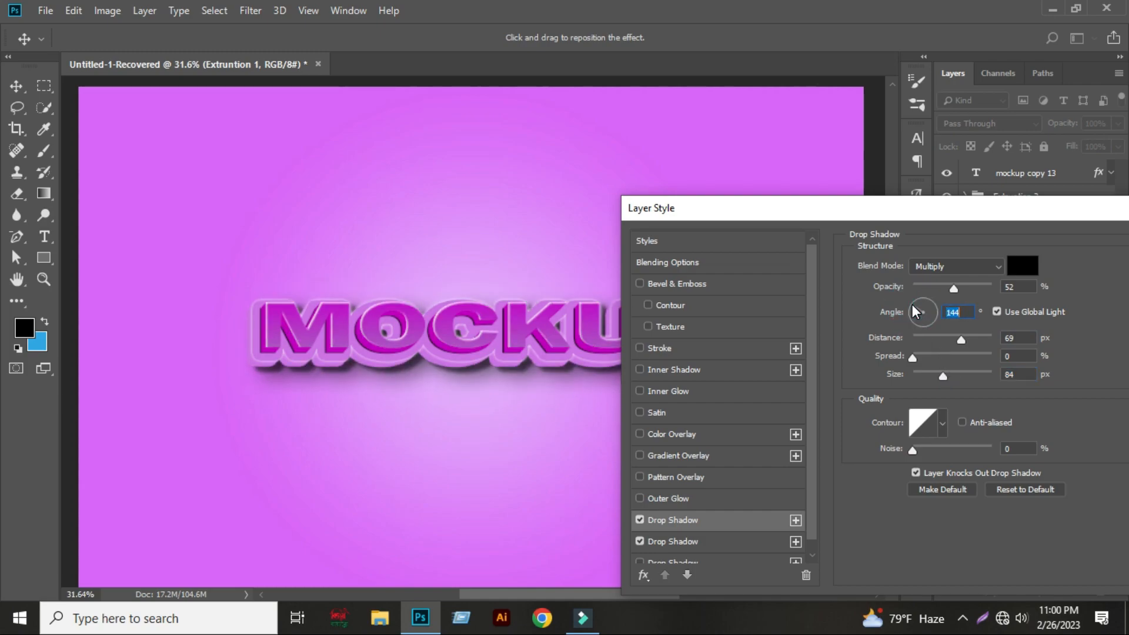
pyautogui.click(965, 311)
pyautogui.press('Down')
pyautogui.press('Down')
pyautogui.press('Down')
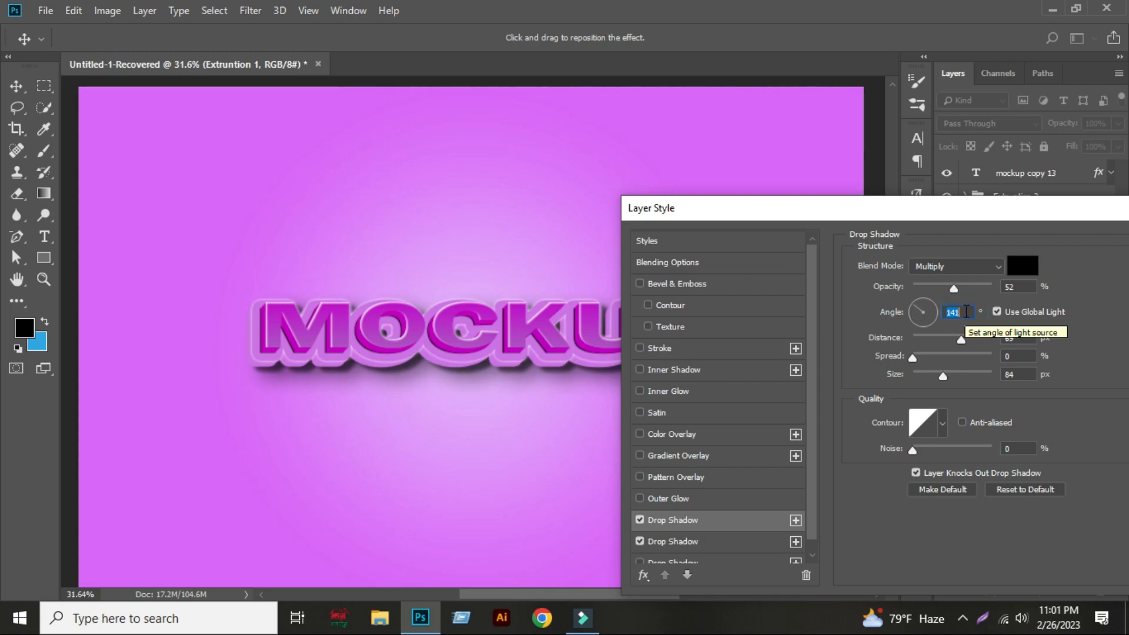
# - Set the second drop shadow's size to 120 px and spread to 9%, and apply the layer style
pyautogui.click(951, 373)
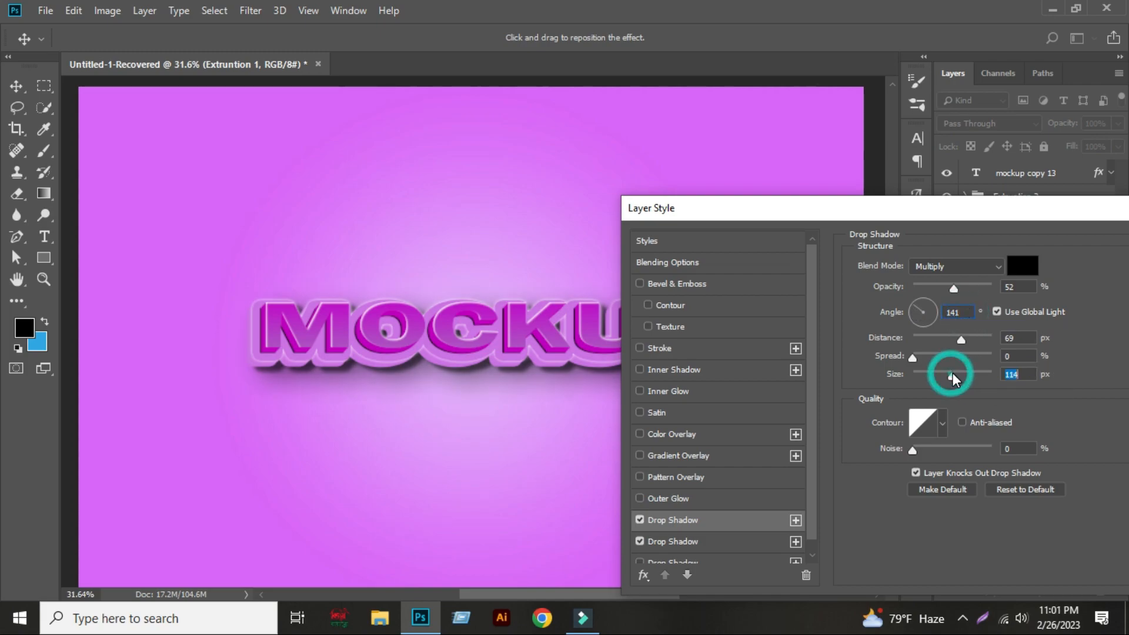
pyautogui.click(921, 356)
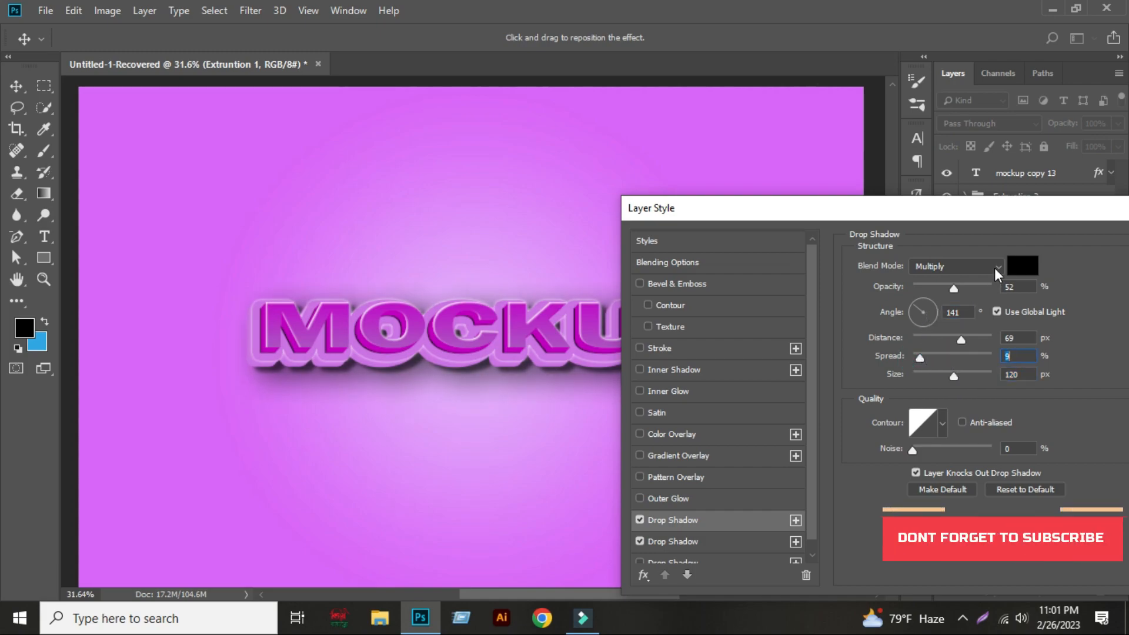
pyautogui.moveTo(962, 217); pyautogui.dragTo(742, 397)
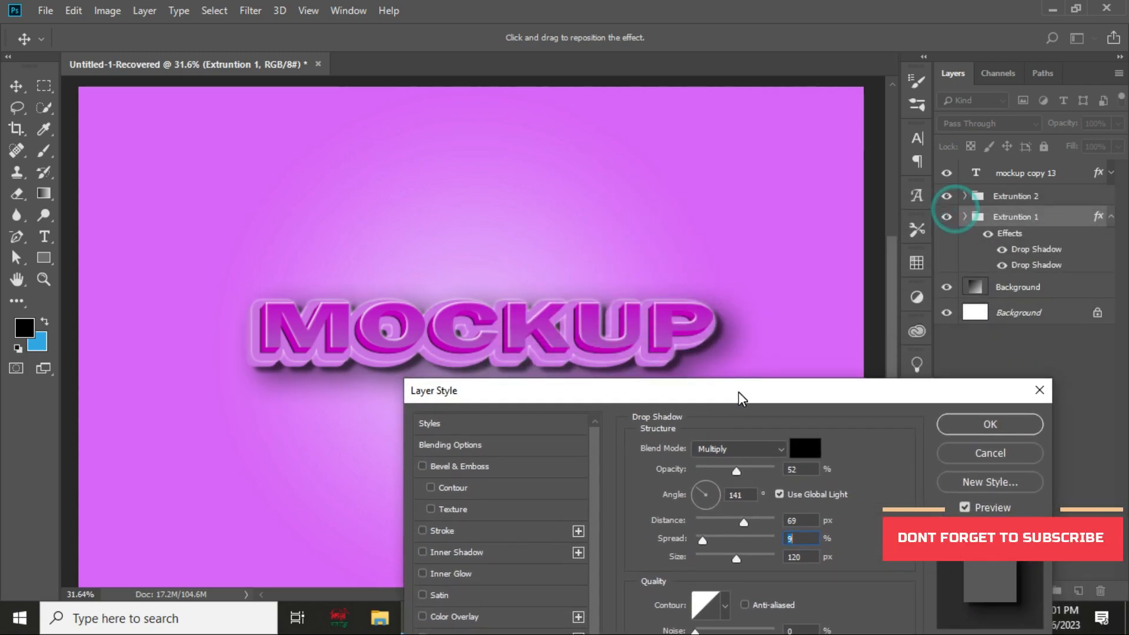
pyautogui.click(978, 419)
pyautogui.click(1077, 404)
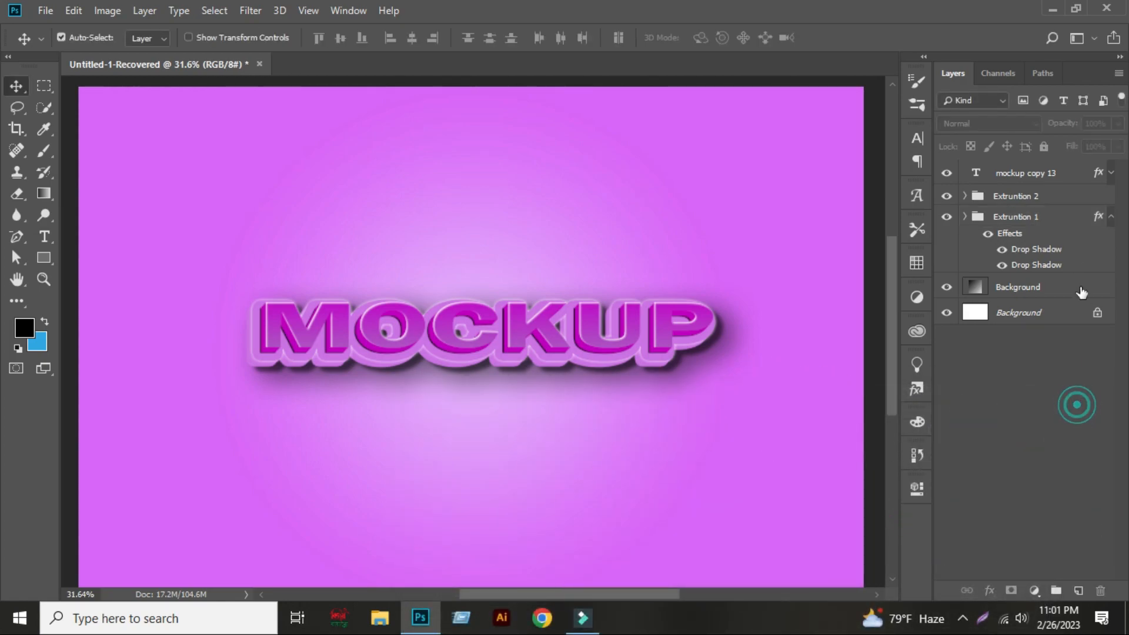
# - Add a drop shadow to the Extruntion 2 group with 25% opacity, 7 px distance, 0% spread and 38 px size
pyautogui.click(1110, 217)
pyautogui.click(1016, 196)
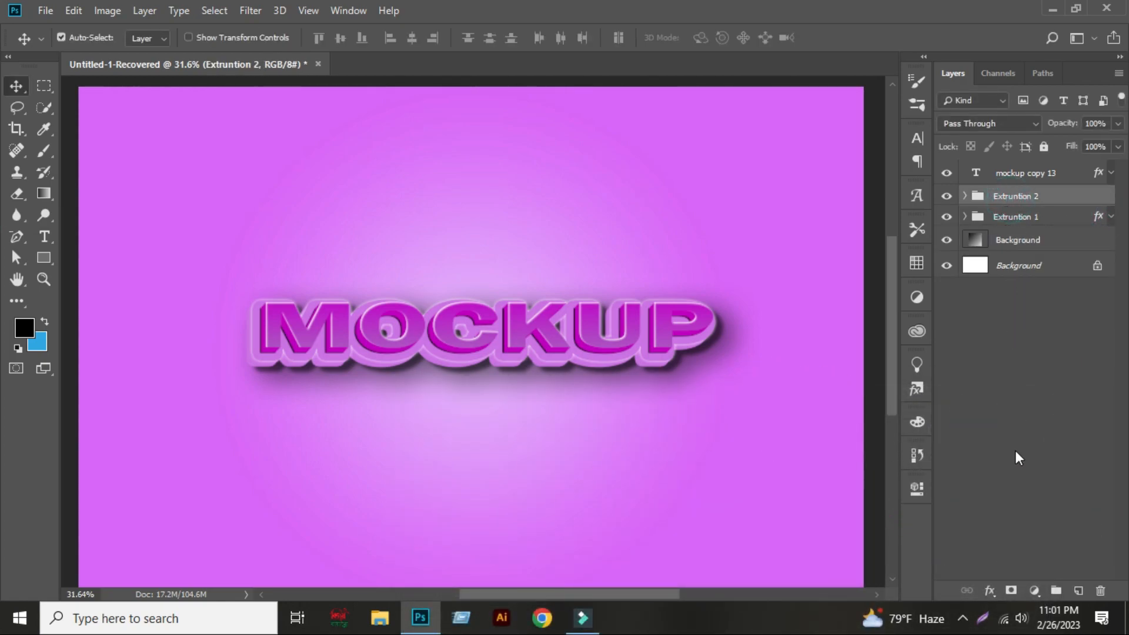
pyautogui.click(990, 592)
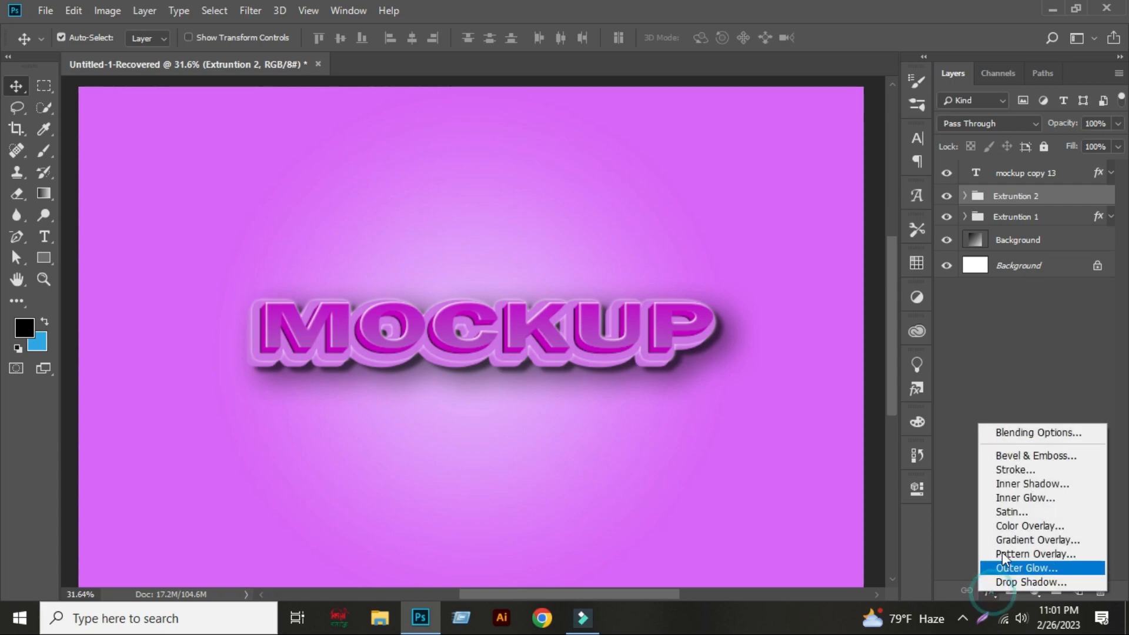
pyautogui.click(1024, 580)
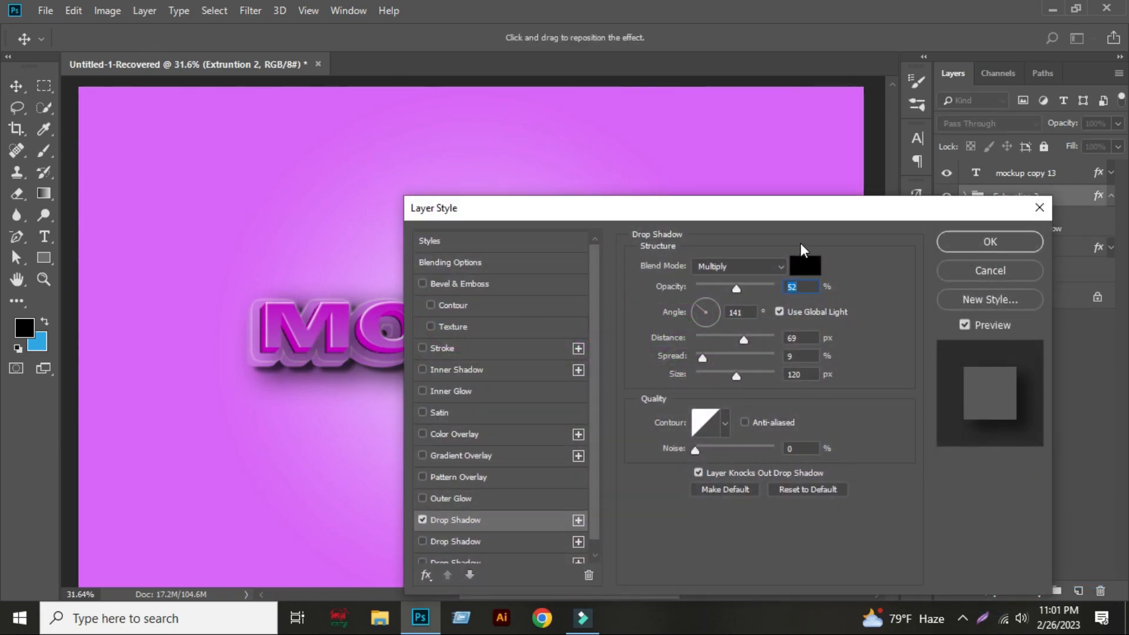
pyautogui.moveTo(771, 207); pyautogui.dragTo(985, 125)
pyautogui.click(929, 204)
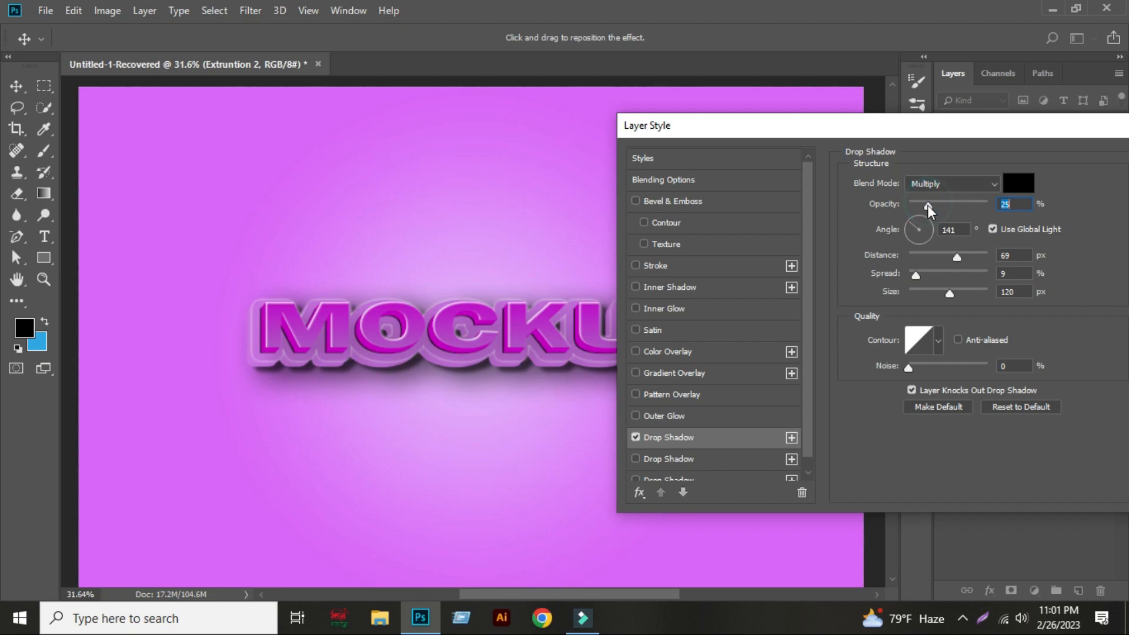
pyautogui.click(928, 293)
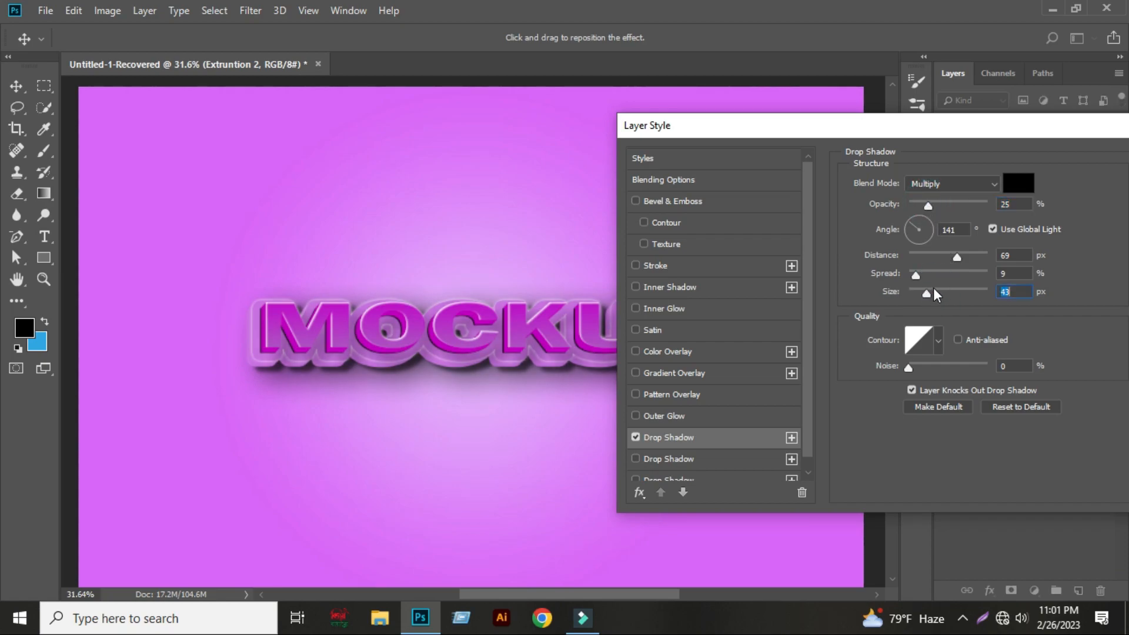
pyautogui.moveTo(941, 252); pyautogui.dragTo(926, 291)
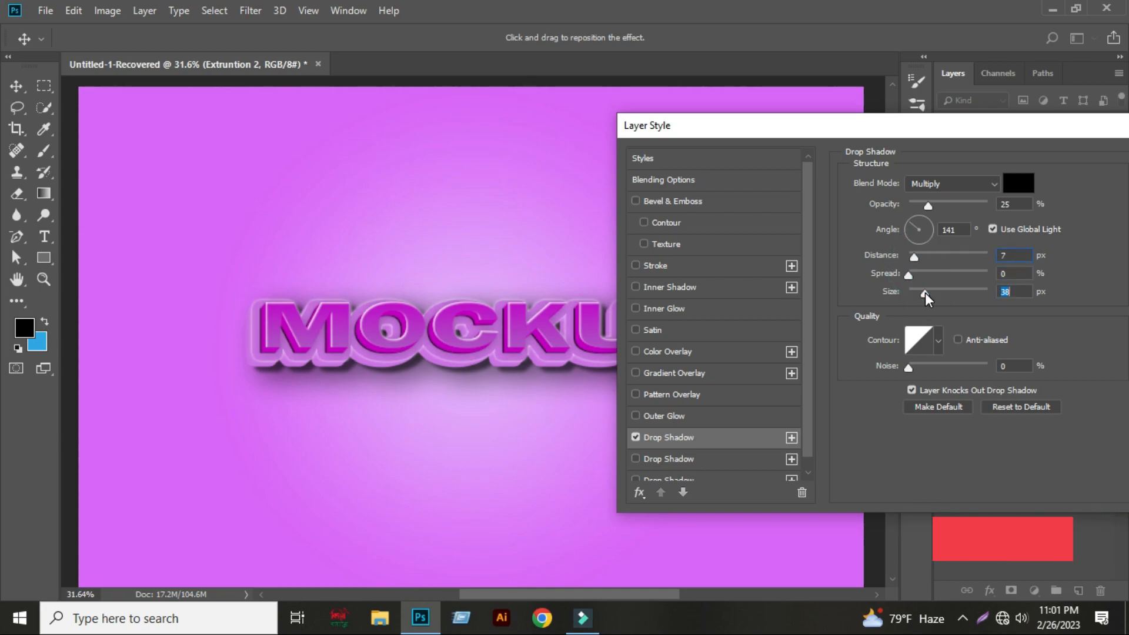
# - Set the Extruntion 2 drop shadow's opacity to 37% and its size to 13 px
pyautogui.moveTo(935, 202)
pyautogui.mouseDown()
pyautogui.moveTo(955, 207)
pyautogui.moveTo(936, 212)
pyautogui.mouseUp()
pyautogui.moveTo(916, 287); pyautogui.dragTo(912, 288)
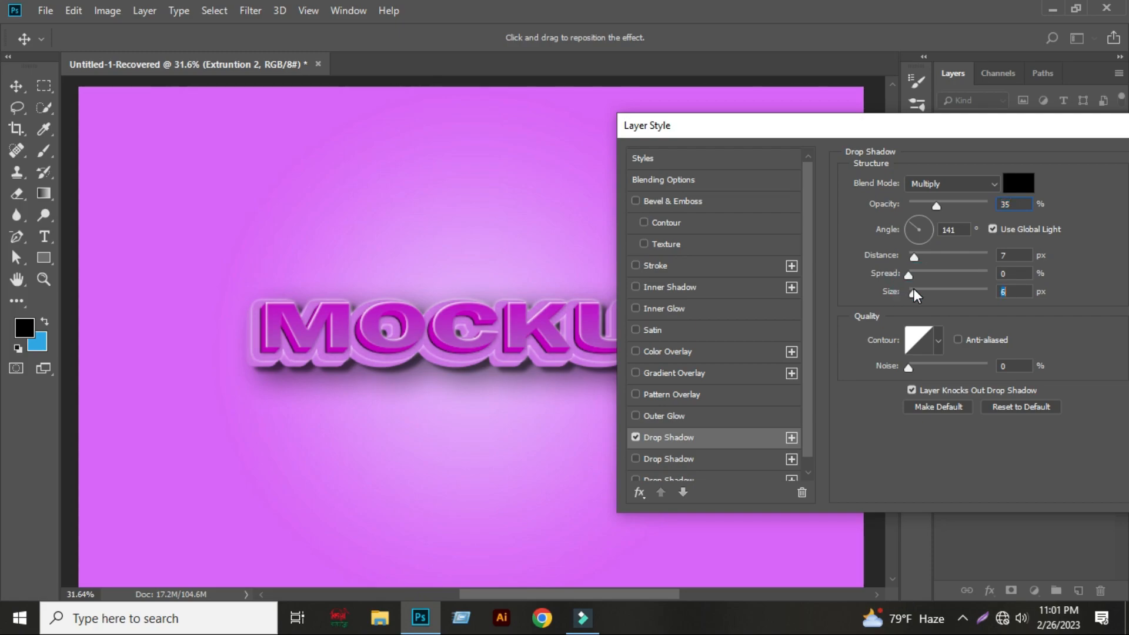
pyautogui.moveTo(879, 126); pyautogui.dragTo(767, 339)
pyautogui.click(892, 406)
pyautogui.scroll(2, 898, 410)
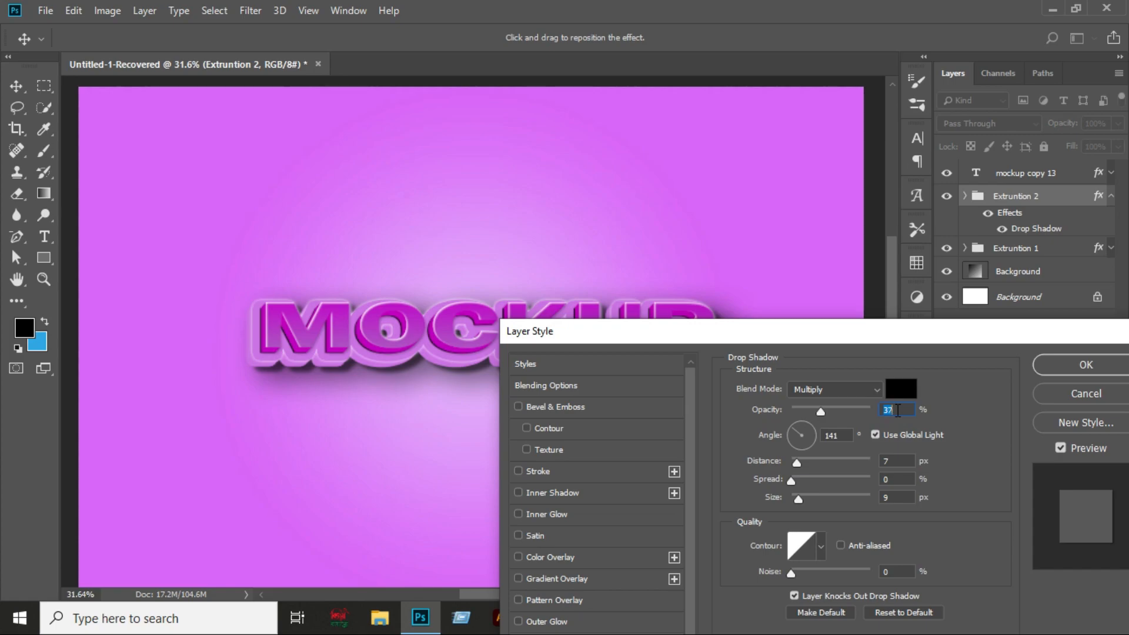
pyautogui.scroll(2, 896, 497)
# - Set the Extruntion 2 drop shadow's distance to 22 px and spread to 6%, and apply the layer style
pyautogui.click(901, 458)
pyautogui.scroll(11, 901, 458)
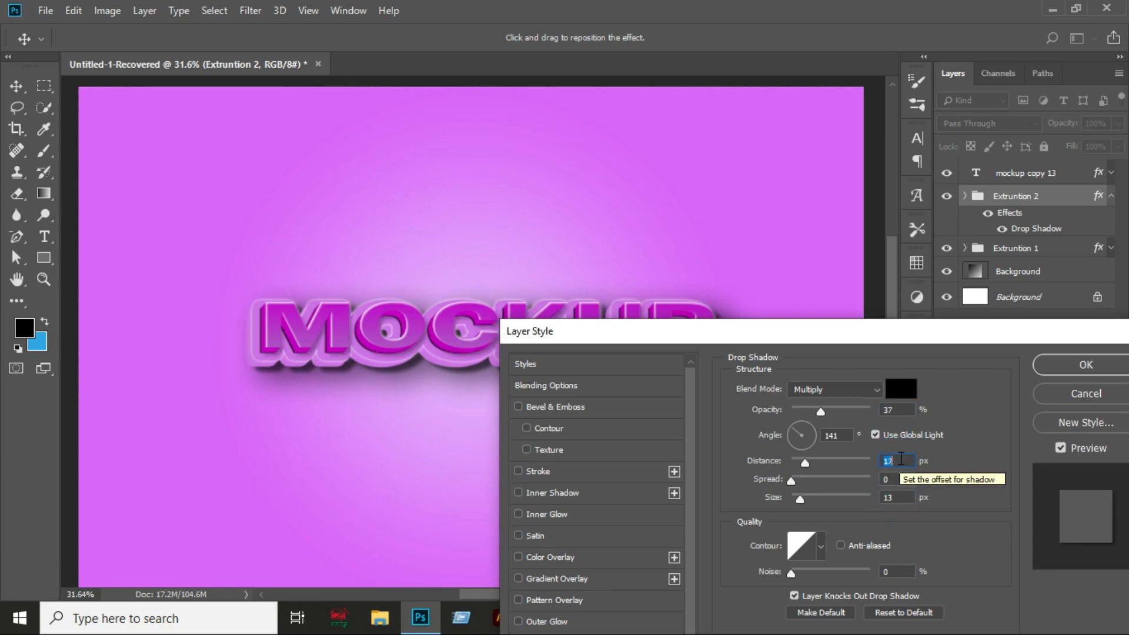
pyautogui.scroll(1, 901, 459)
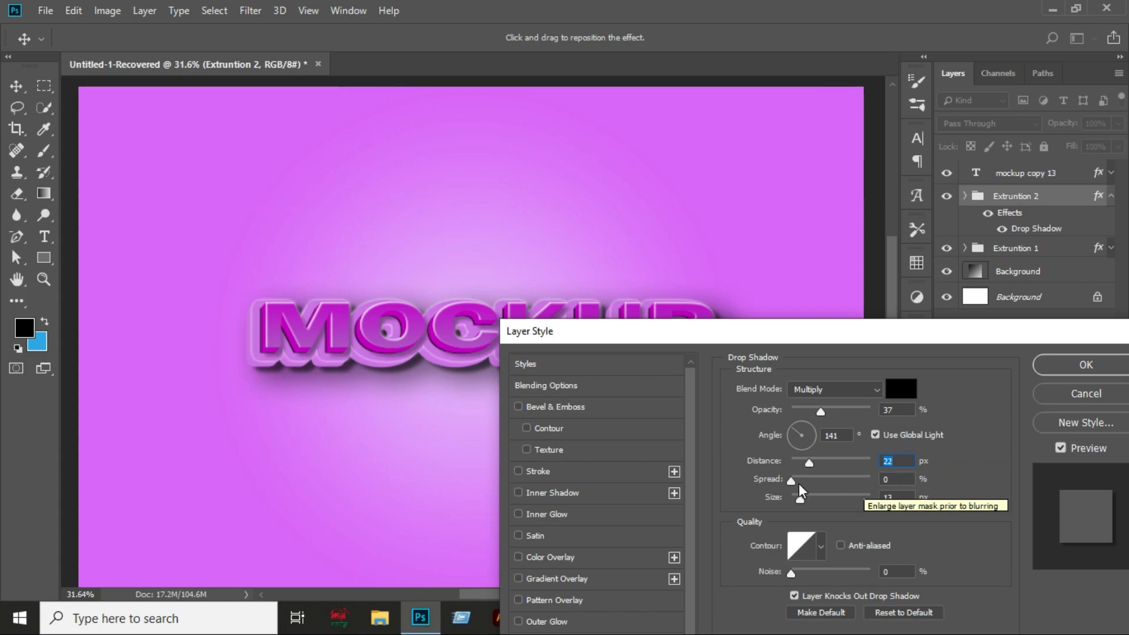
pyautogui.moveTo(799, 479); pyautogui.dragTo(796, 478)
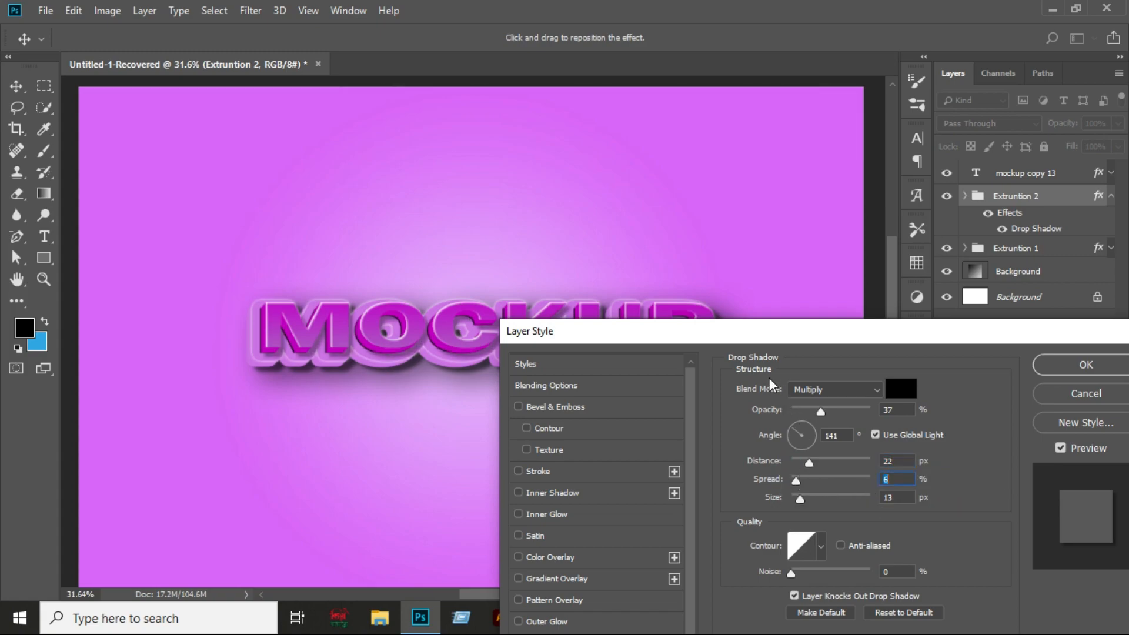
pyautogui.moveTo(743, 331); pyautogui.dragTo(605, 402)
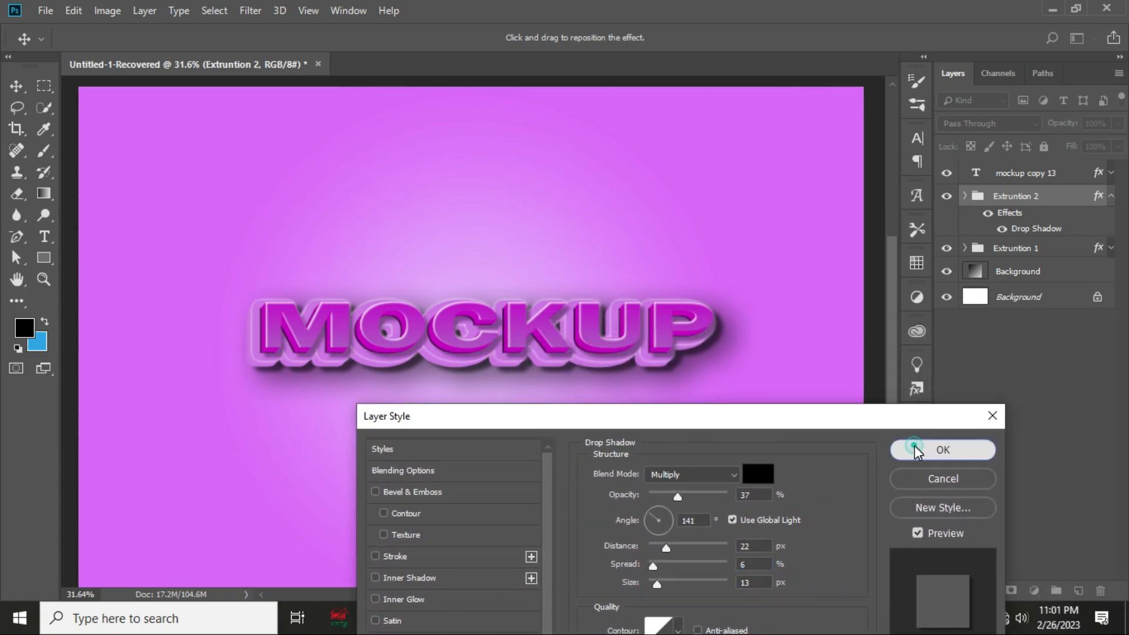
pyautogui.click(915, 446)
pyautogui.scroll(-1, 475, 417)
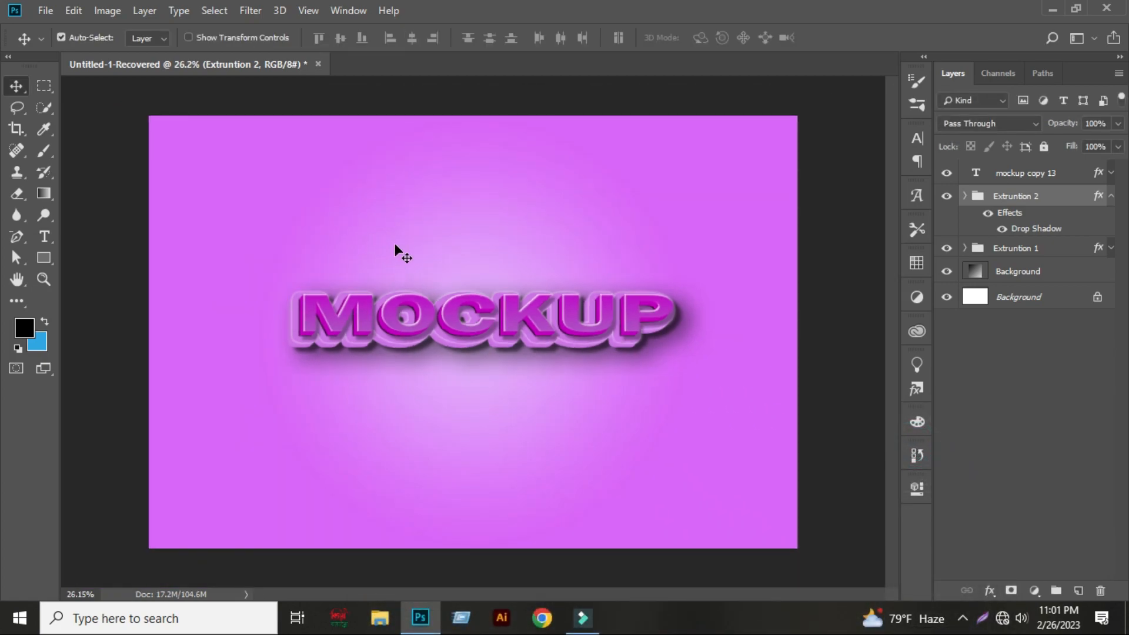
pyautogui.scroll(2, 387, 250)
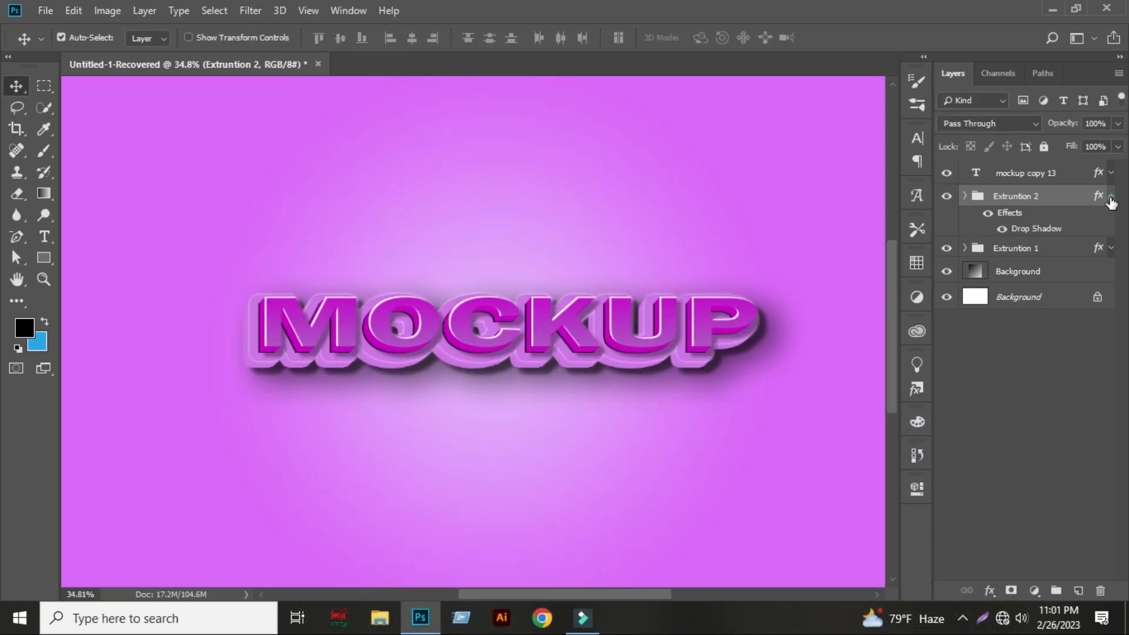
# - Change the stroke color of the mockup copy 7 layer in the Extruntion 1 group to light pink-purple edb6ff and apply the style
pyautogui.click(1110, 196)
pyautogui.click(958, 217)
pyautogui.click(964, 217)
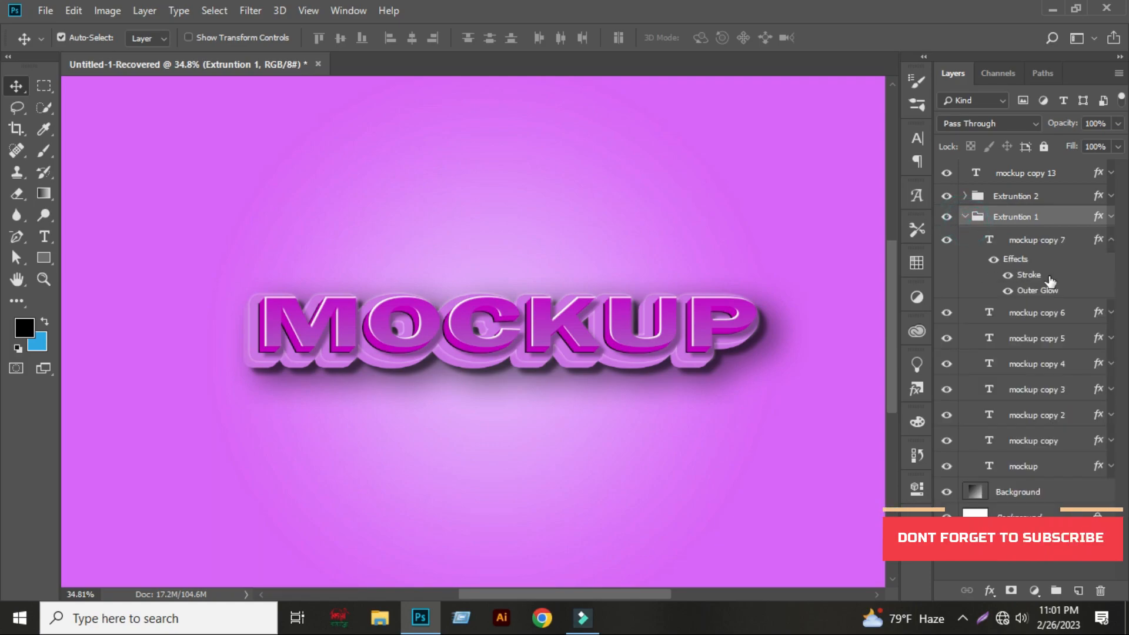
pyautogui.click(1110, 241)
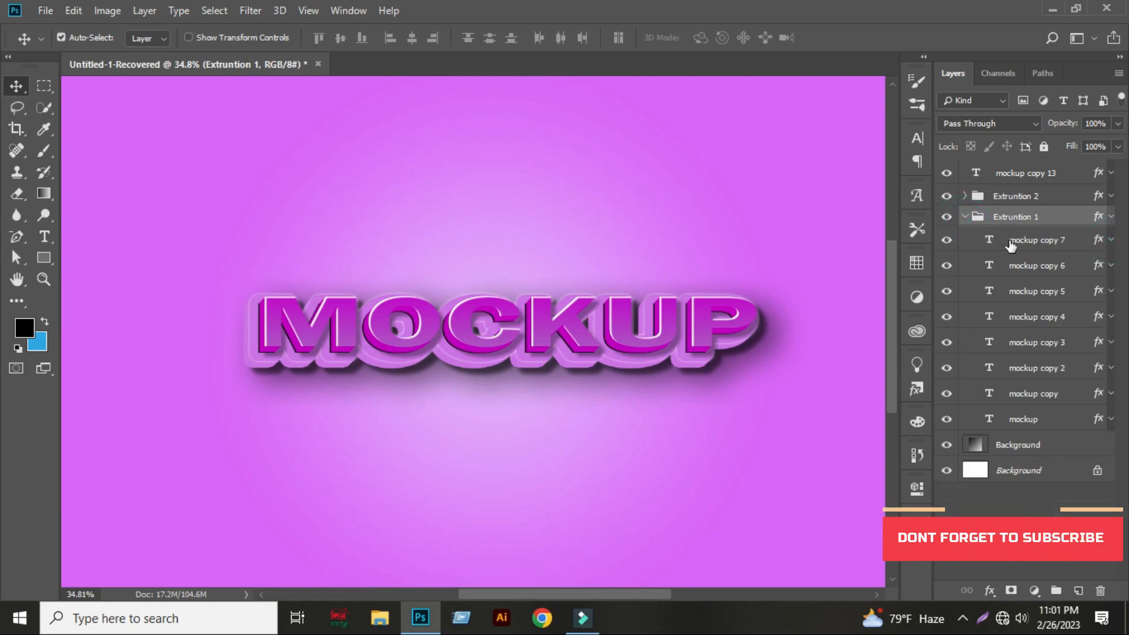
pyautogui.click(1014, 242)
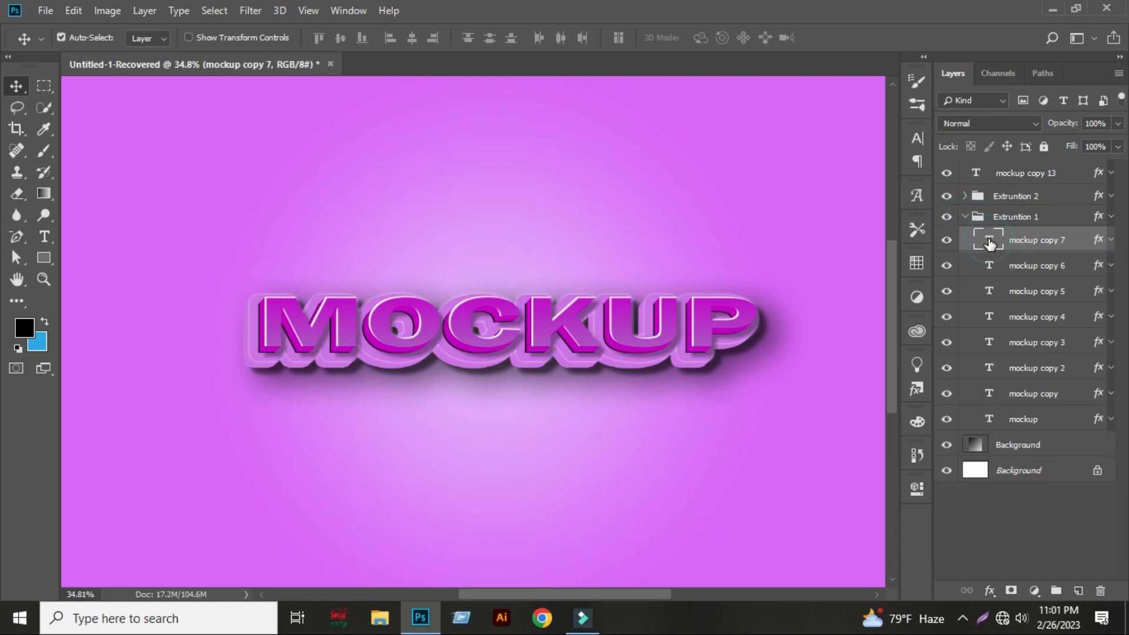
pyautogui.click(1110, 240)
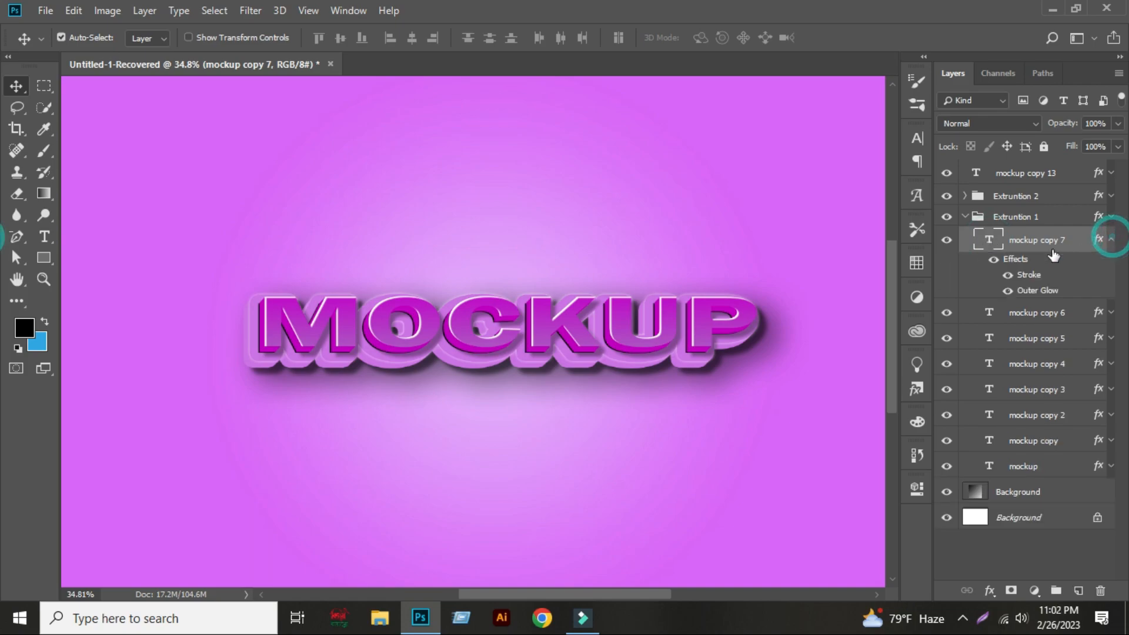
pyautogui.doubleClick(1023, 275)
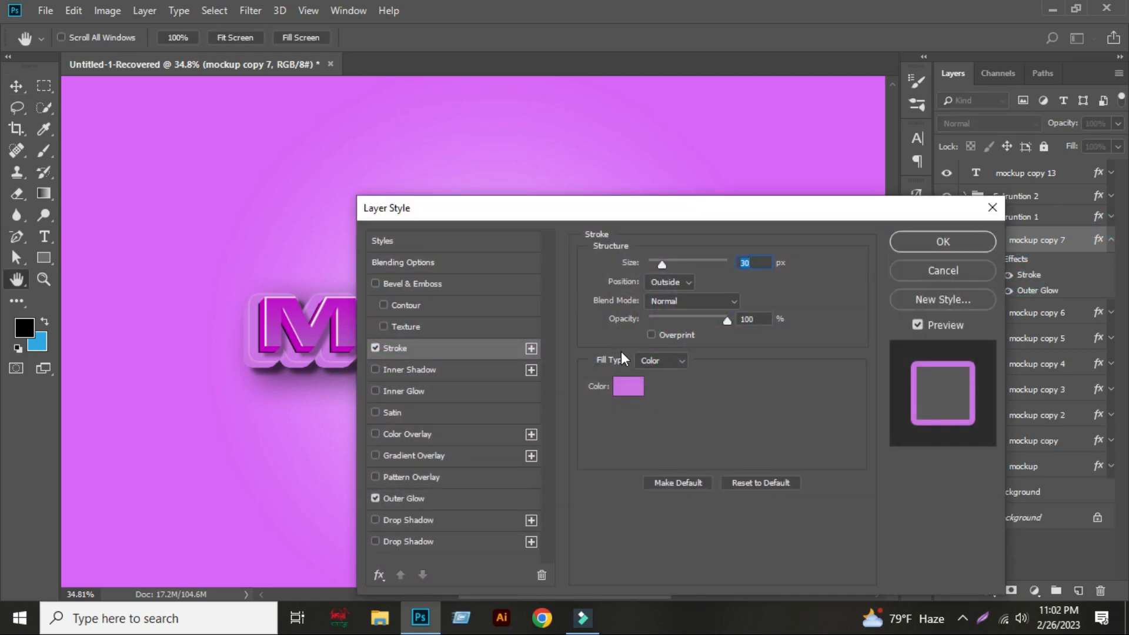
pyautogui.click(627, 387)
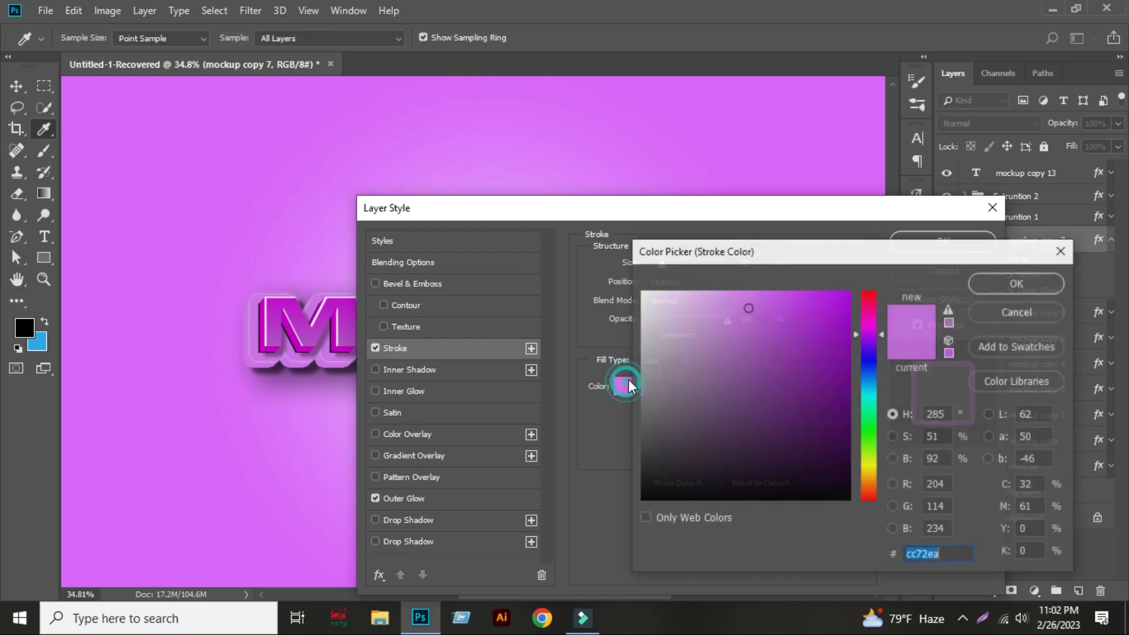
pyautogui.click(690, 289)
pyautogui.click(699, 289)
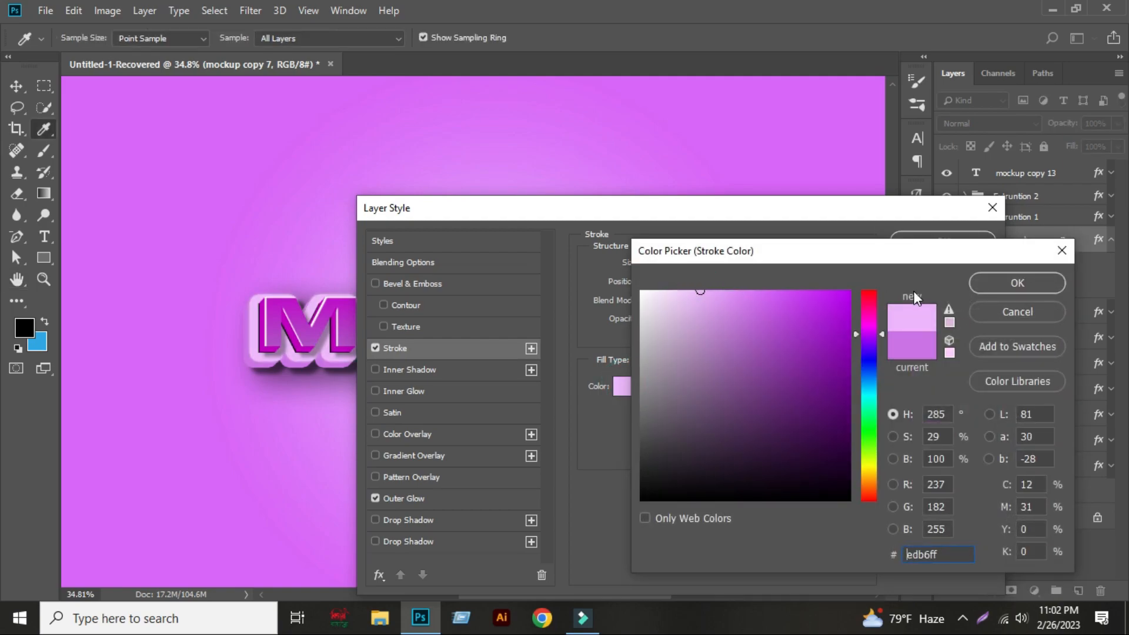
pyautogui.click(1002, 281)
pyautogui.click(943, 246)
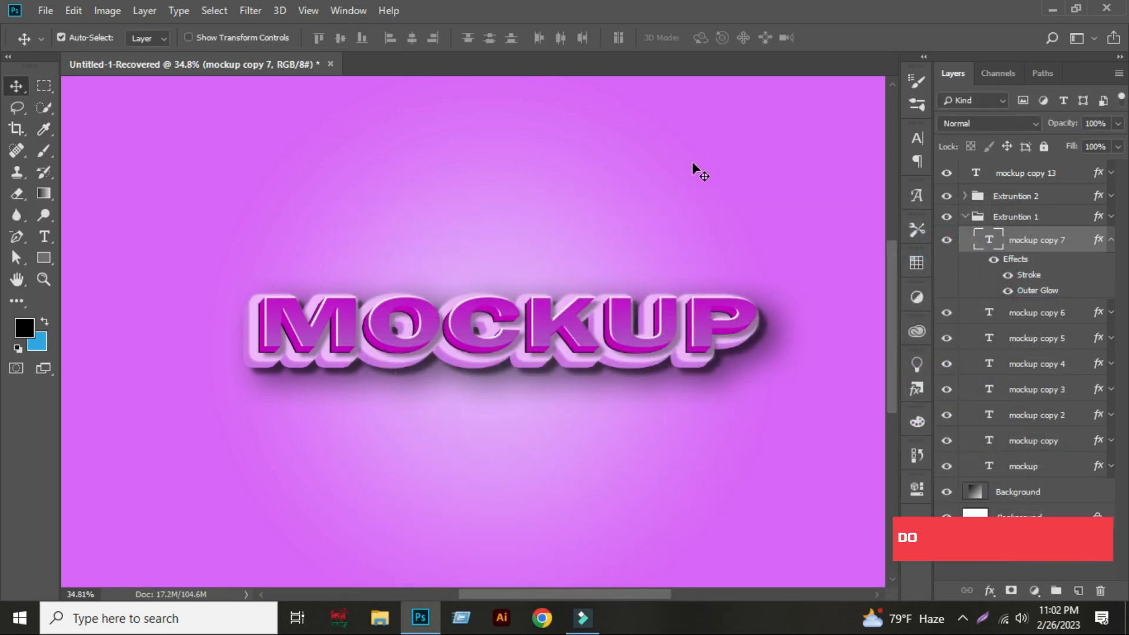
# - Set the text color of the top text layer in the Extruntion 1 group to magenta d108de and commit the edit
pyautogui.scroll(-1, 821, 225)
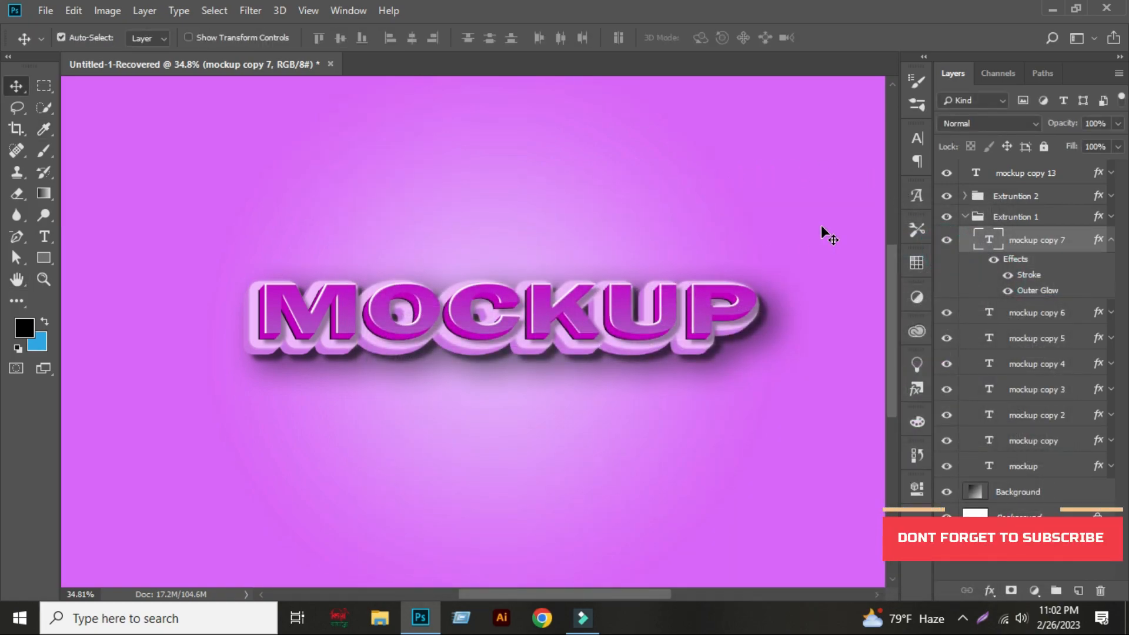
pyautogui.doubleClick(988, 241)
pyautogui.click(622, 38)
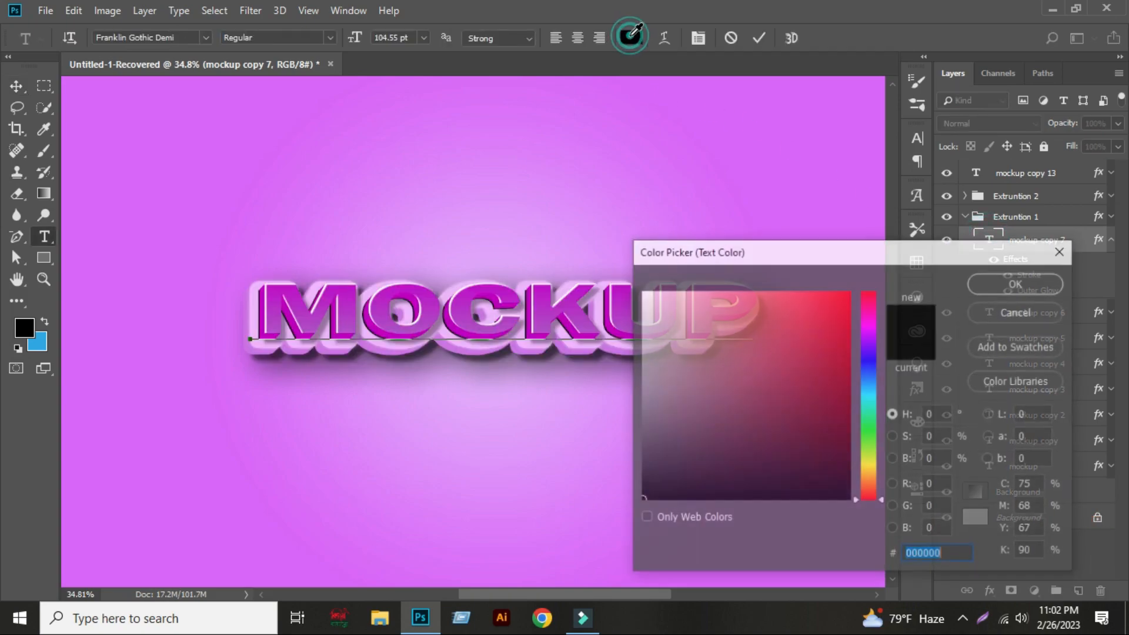
pyautogui.click(868, 327)
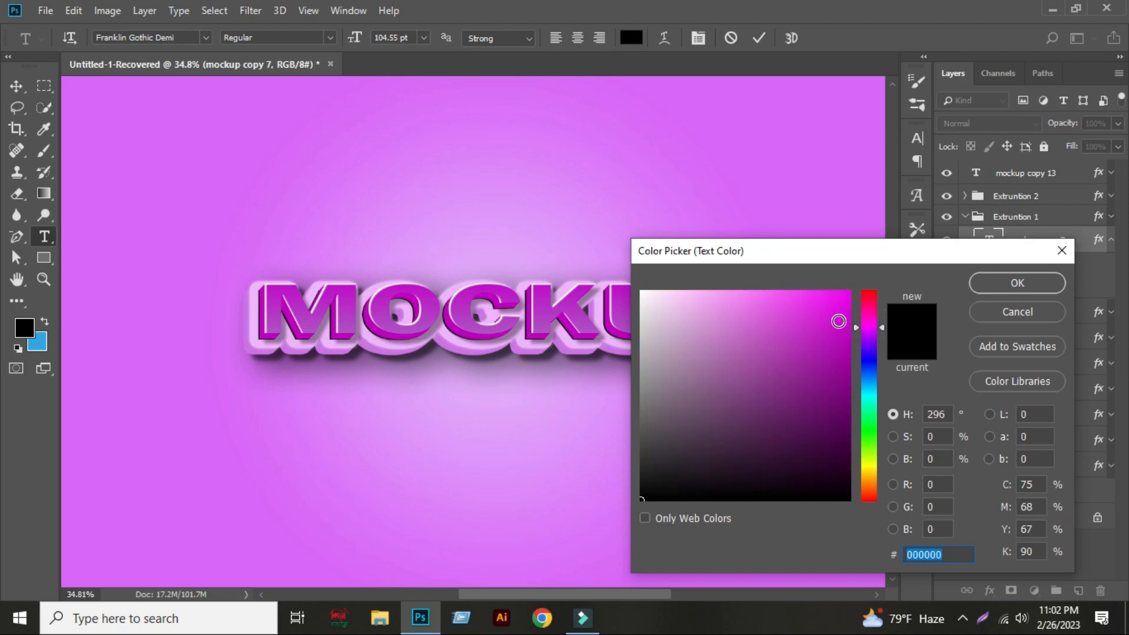
pyautogui.click(845, 317)
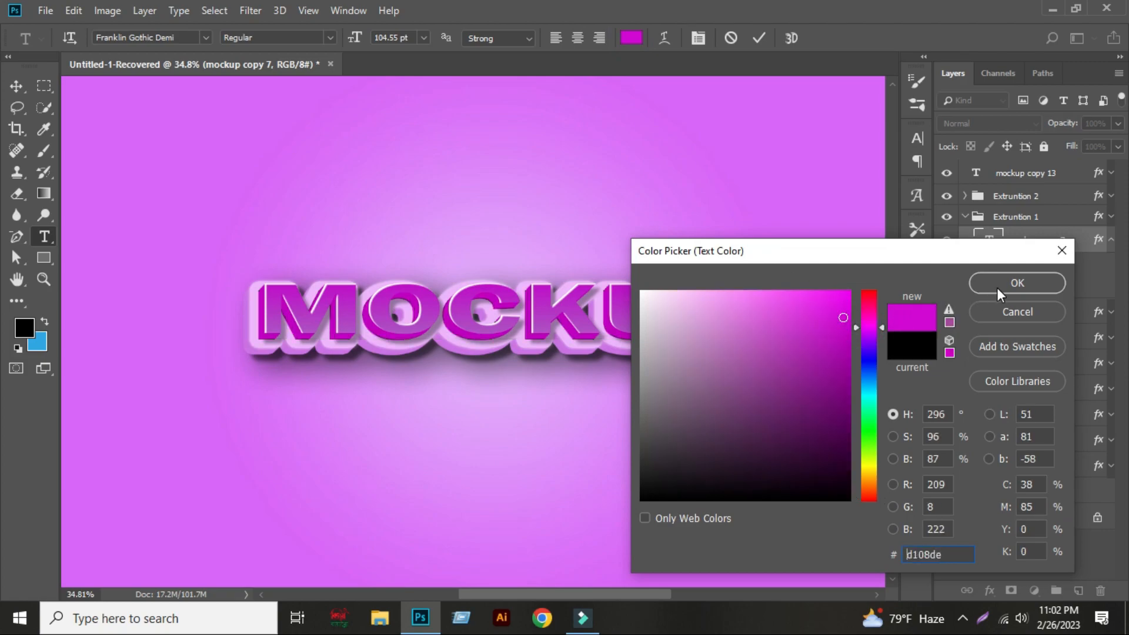
pyautogui.click(997, 288)
pyautogui.hotkey('ctrl', 'Return')
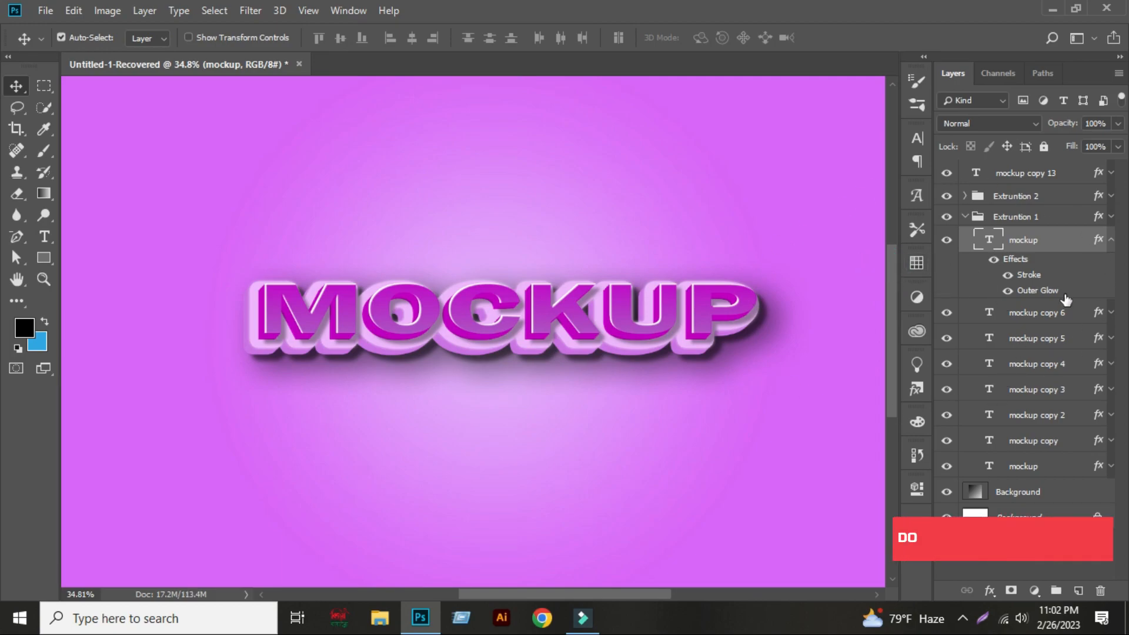
# - Change the outer glow color of the top text layer in the Extruntion 1 group to red f70000 and apply the layer style
pyautogui.doubleClick(1029, 291)
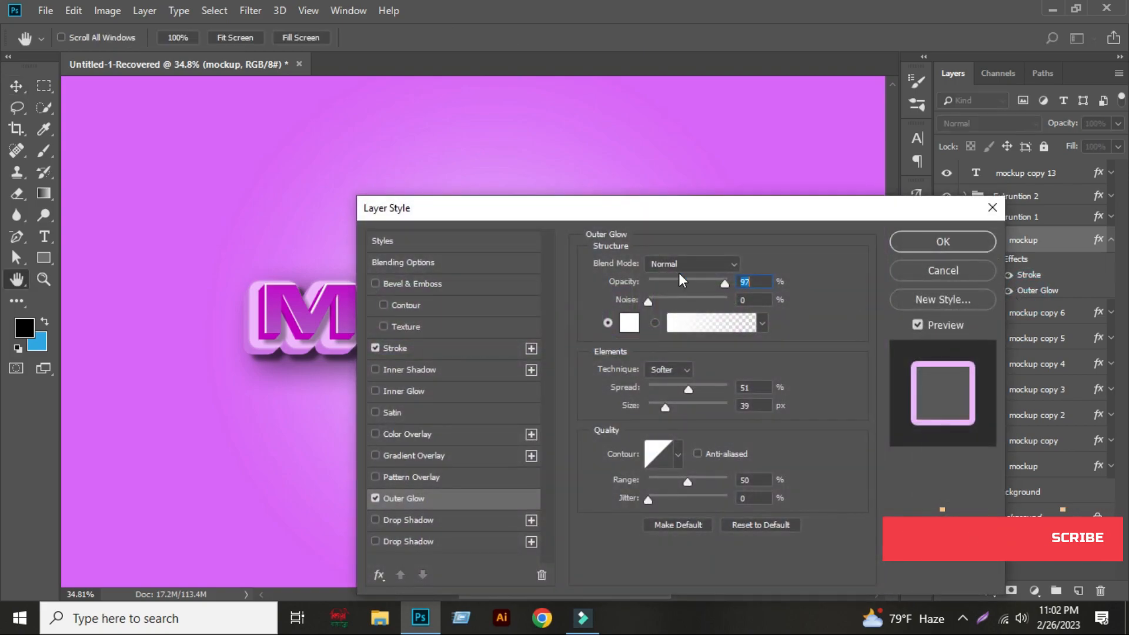
pyautogui.moveTo(669, 217); pyautogui.dragTo(879, 150)
pyautogui.click(840, 256)
pyautogui.click(826, 295)
pyautogui.click(814, 303)
pyautogui.click(833, 293)
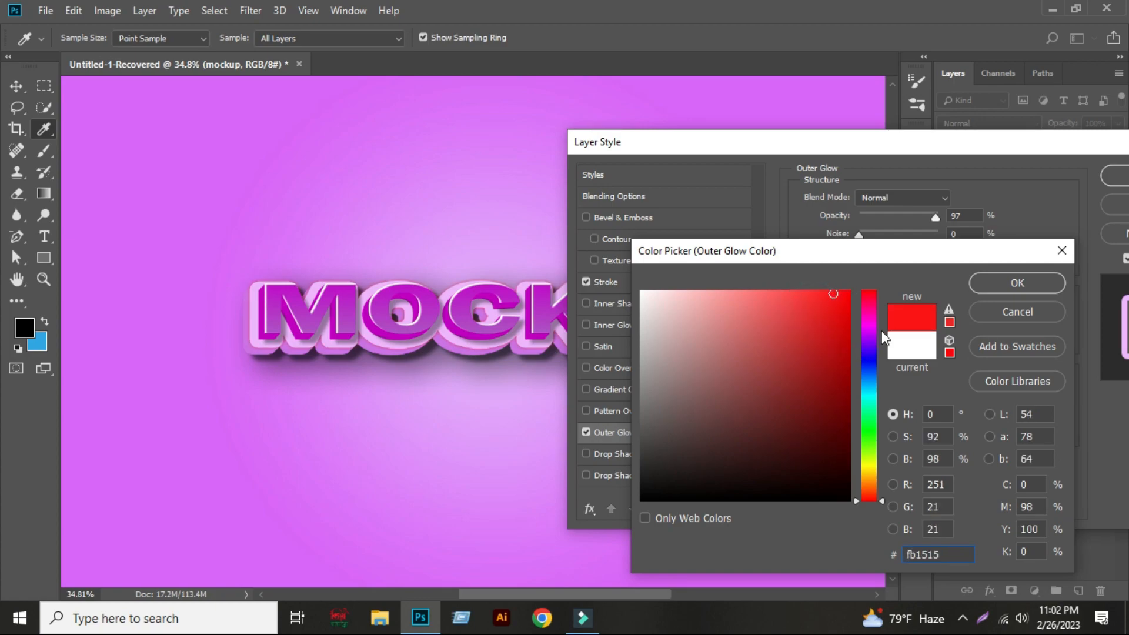
pyautogui.moveTo(842, 305); pyautogui.dragTo(874, 295)
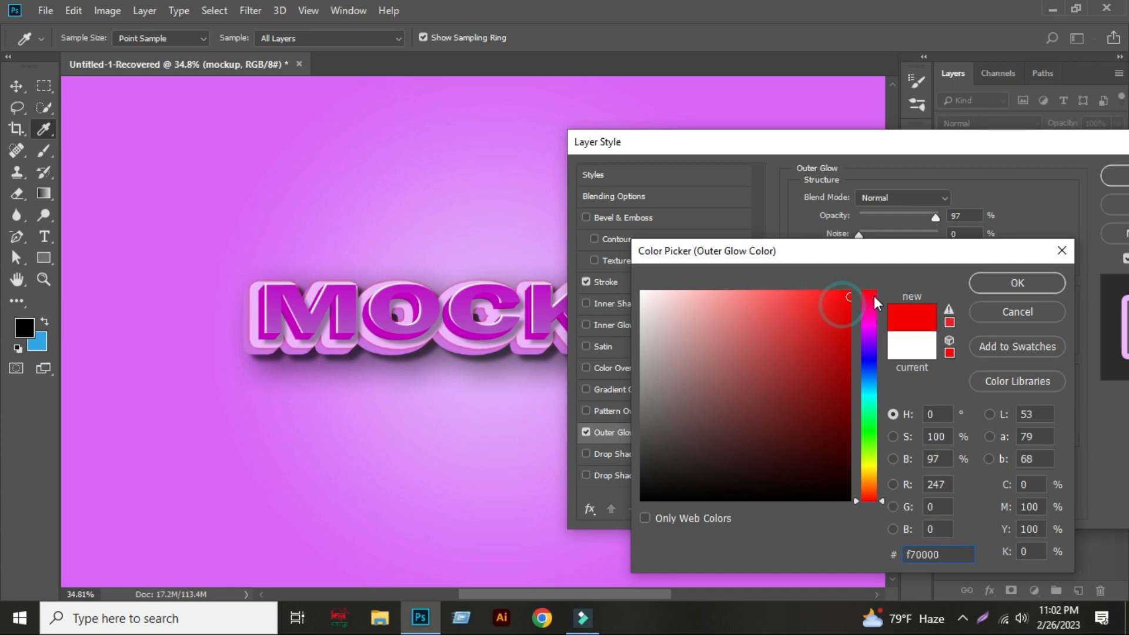
pyautogui.click(1010, 284)
pyautogui.moveTo(952, 148); pyautogui.dragTo(791, 157)
pyautogui.click(1038, 186)
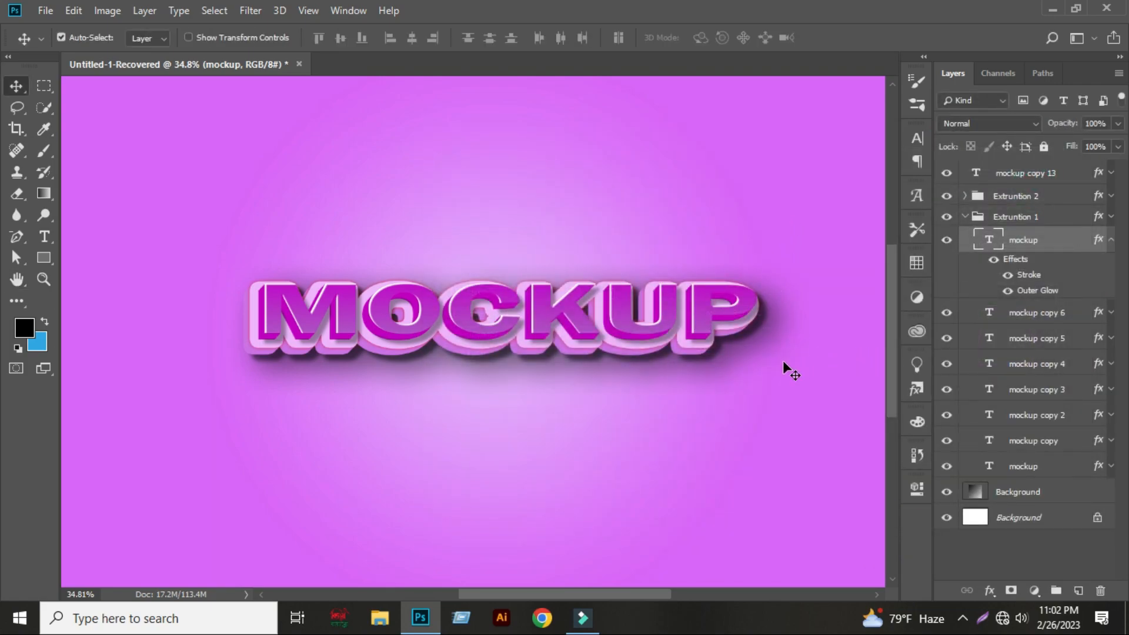
# - Collapse the top text layer's effects and the Extruntion 1 group, and deselect all layers
pyautogui.click(1110, 241)
pyautogui.click(965, 216)
pyautogui.click(1010, 318)
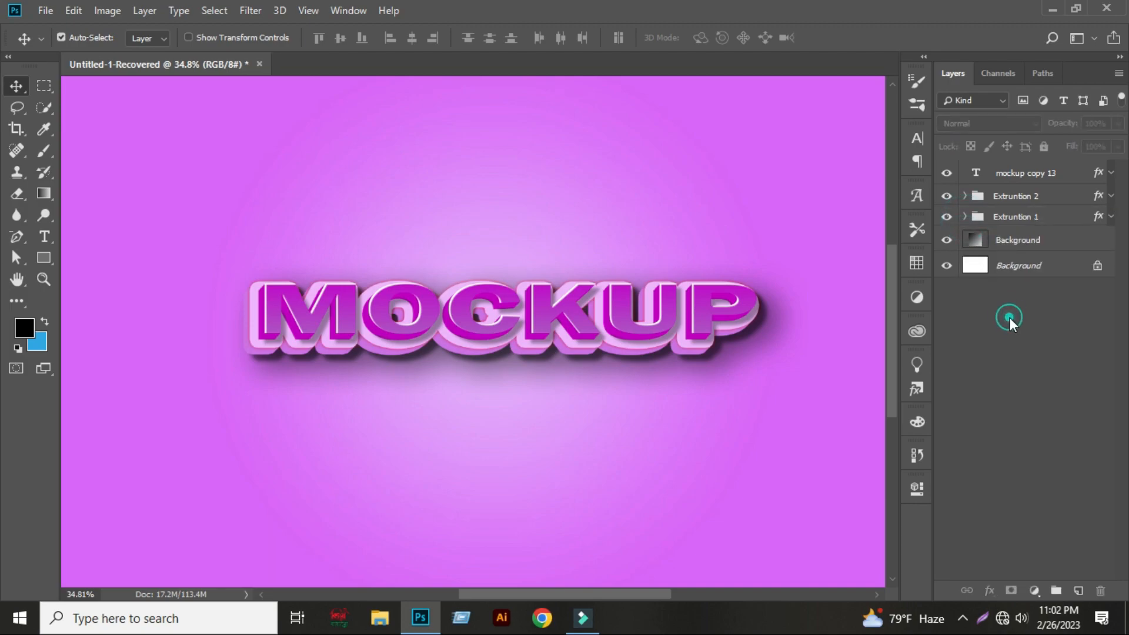
# - Examine the finished MOCKUP text effect on the whole canvas and up close
pyautogui.scroll(-2, 619, 422)
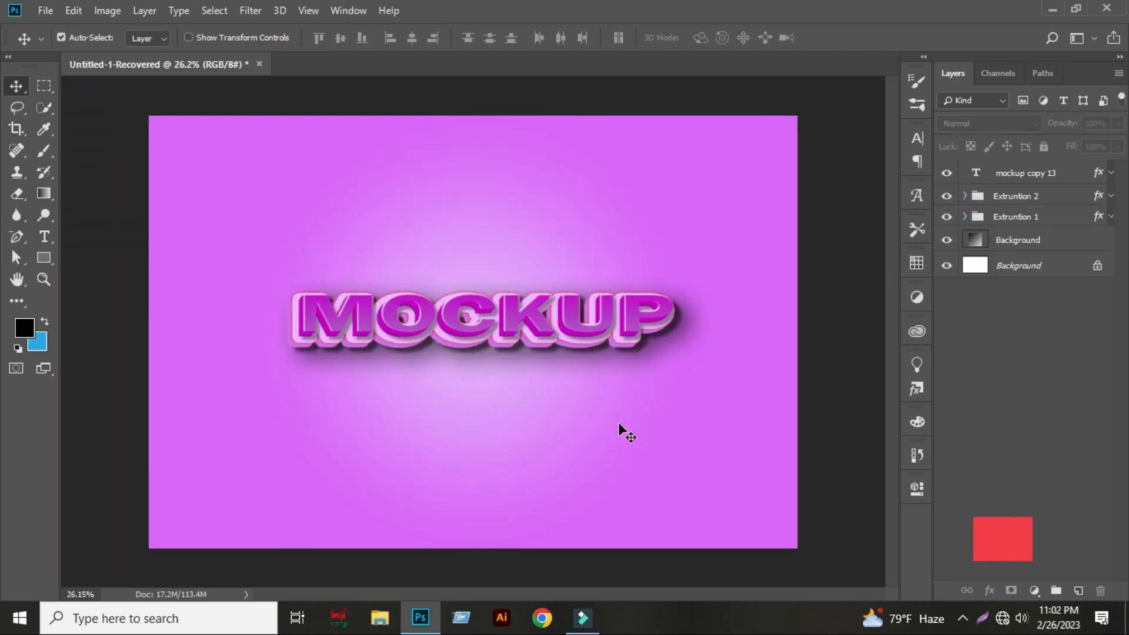
pyautogui.press('alt')
pyautogui.press('z')
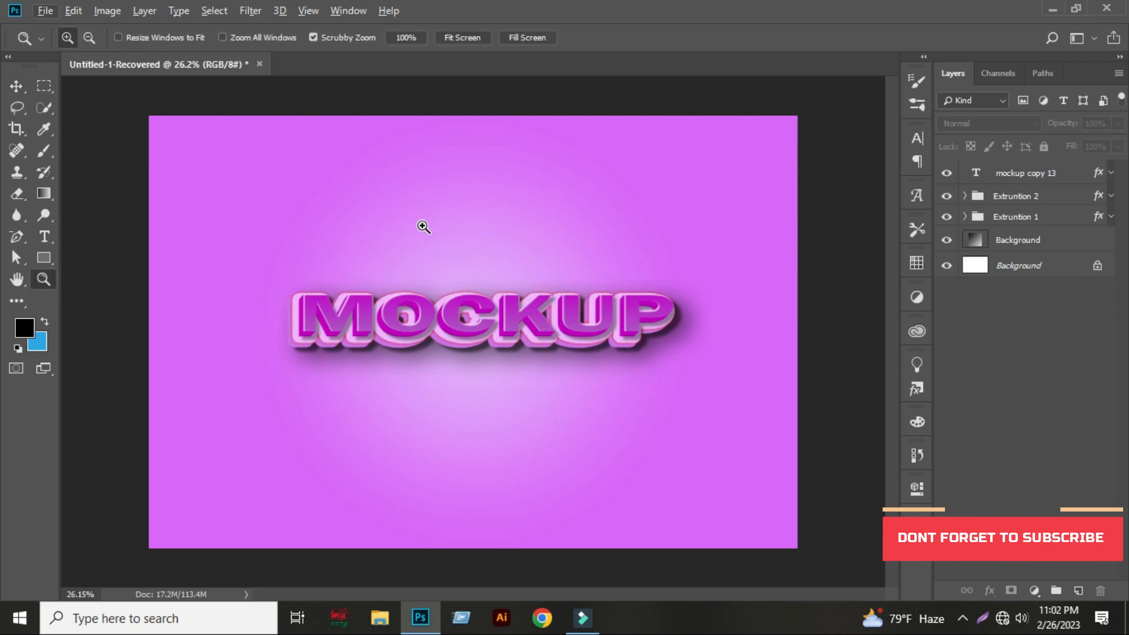
pyautogui.moveTo(381, 271); pyautogui.dragTo(573, 283)
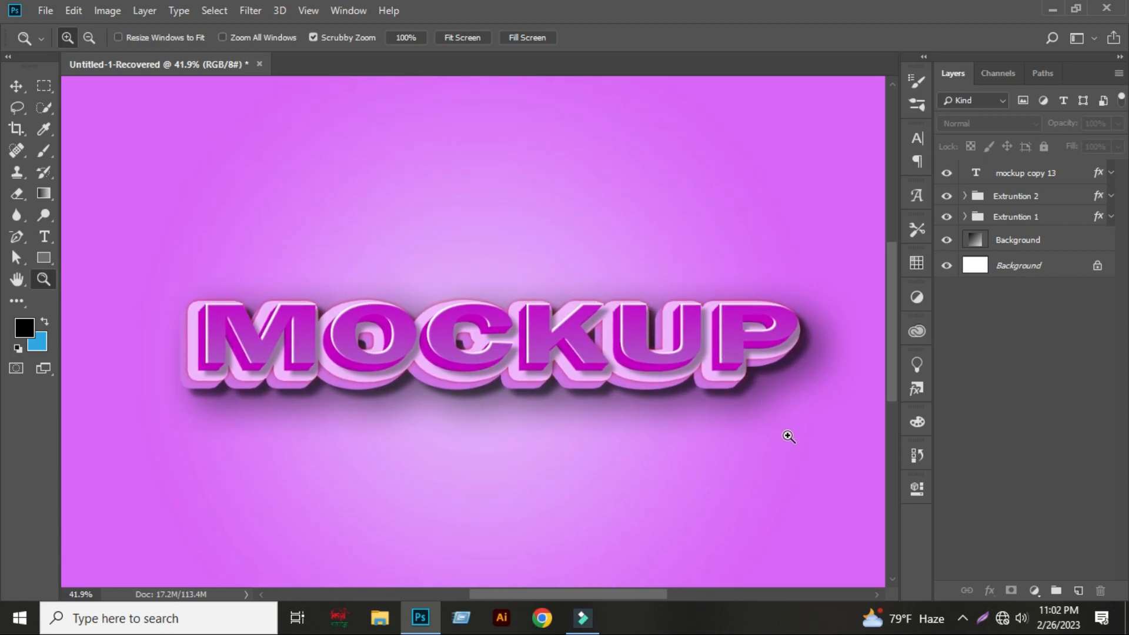
pyautogui.click(16, 86)
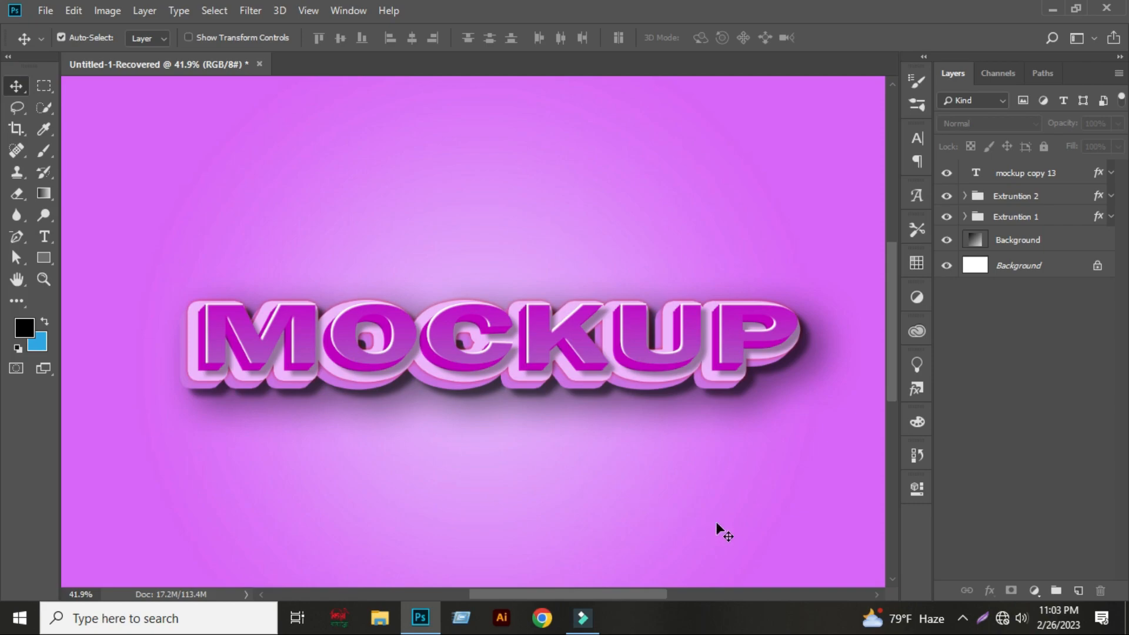